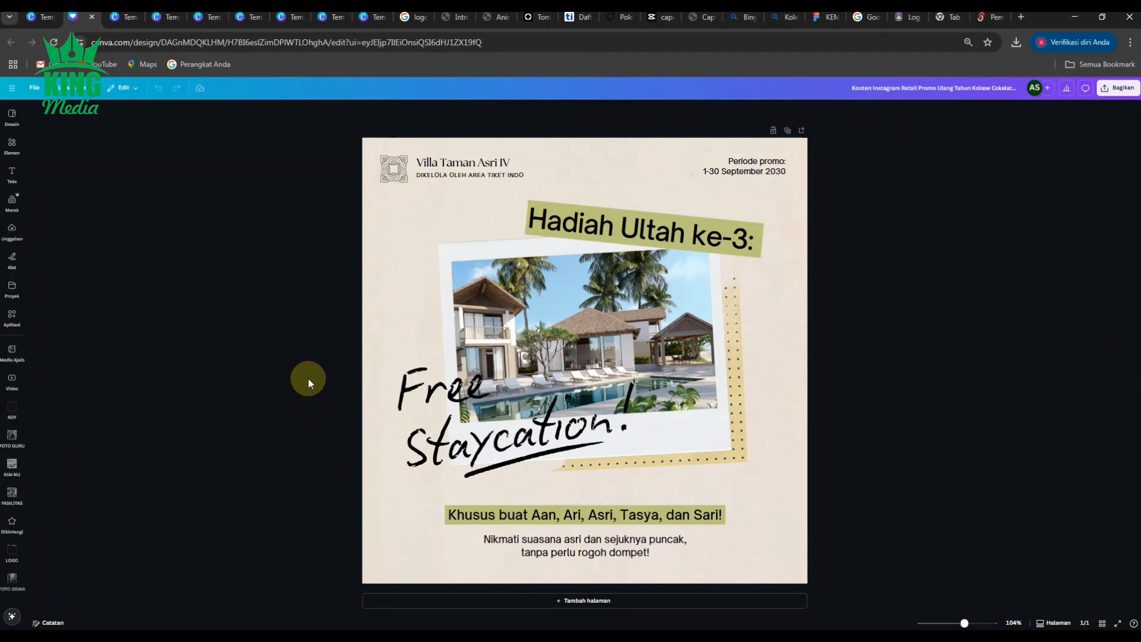
- Replace the tilted headline text "Hadiah Ultah ke-3:" with "Tingkat Provinsi"
double_click(686, 226)
click(967, 273)
double_click(726, 240)
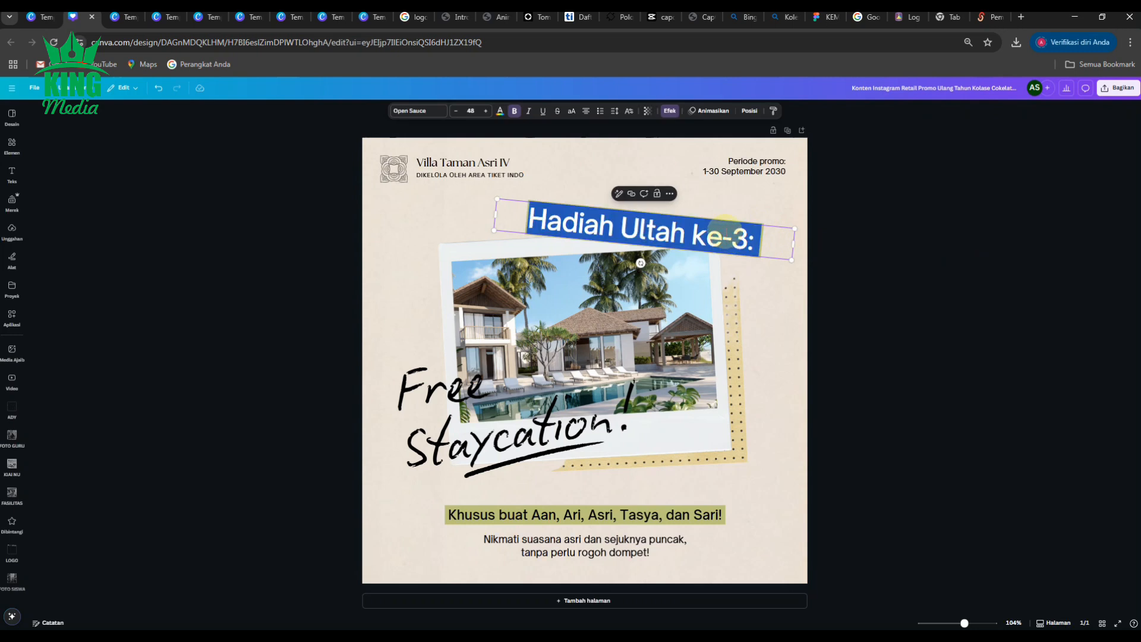
text(Ting)
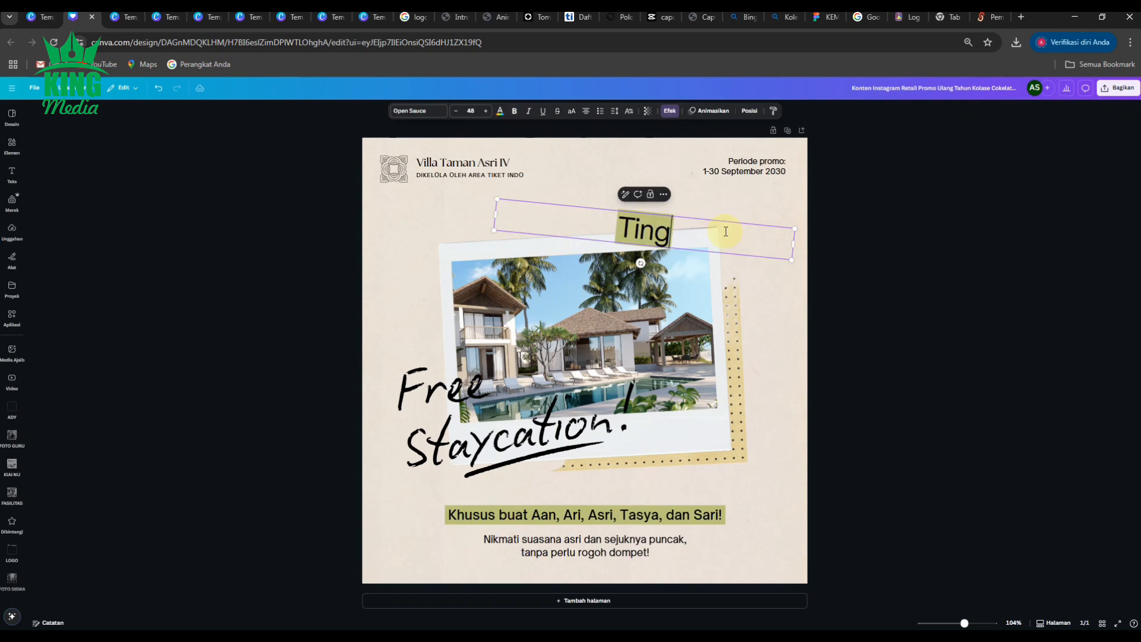
text(kat P)
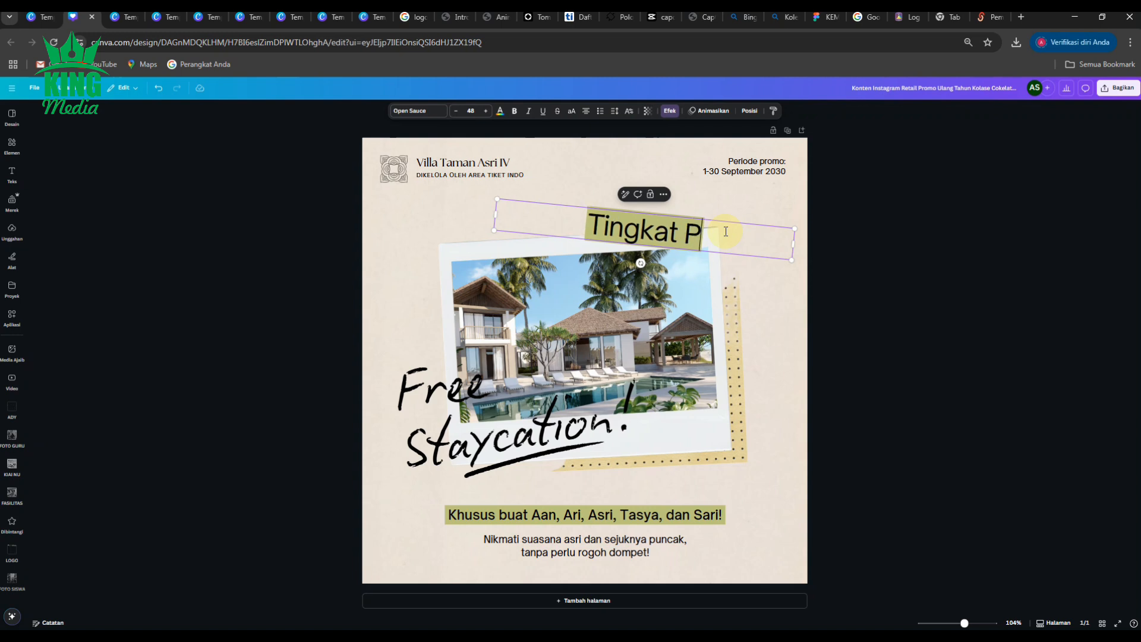
text(rovinsi)
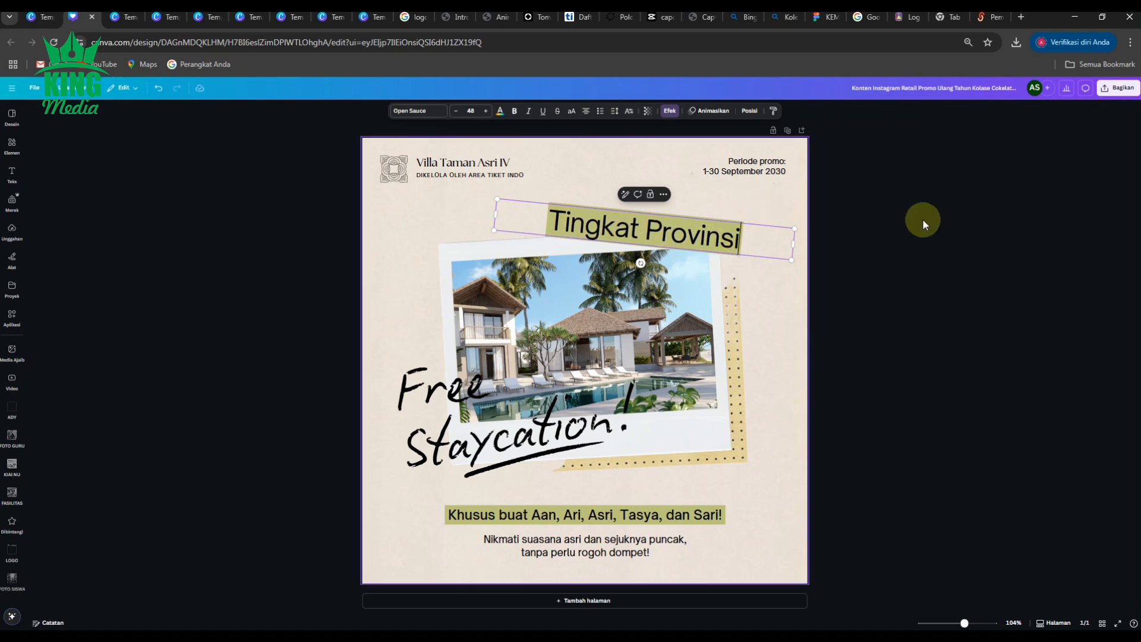
click(965, 244)
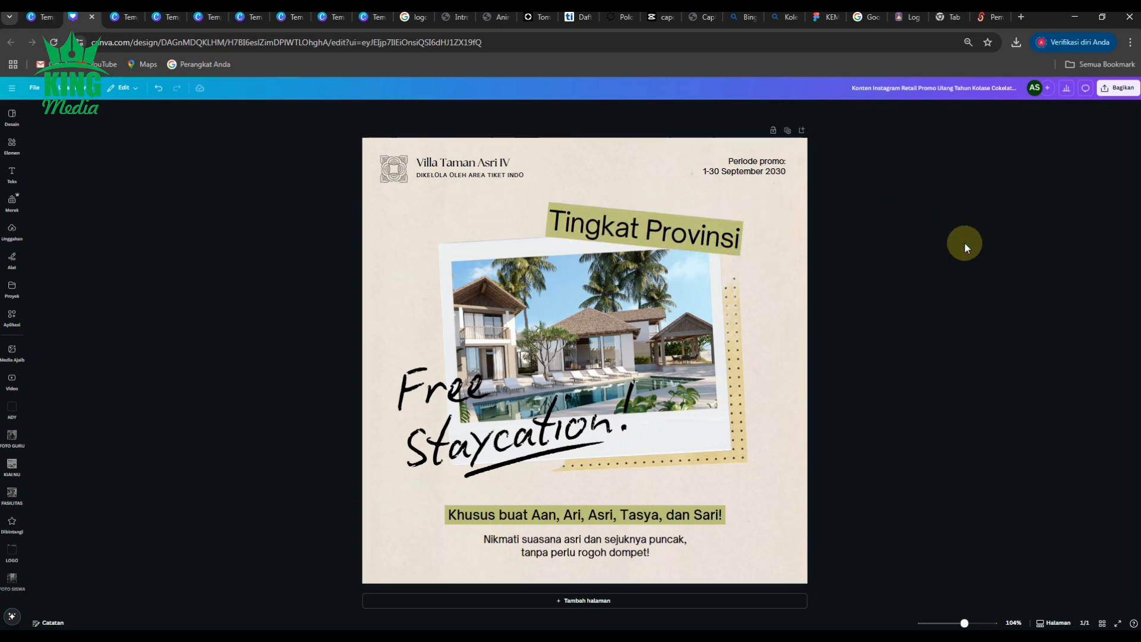
- Change the background effect colour of the "Tingkat Provinsi" headline to the lighter solid purple
click(739, 232)
click(669, 111)
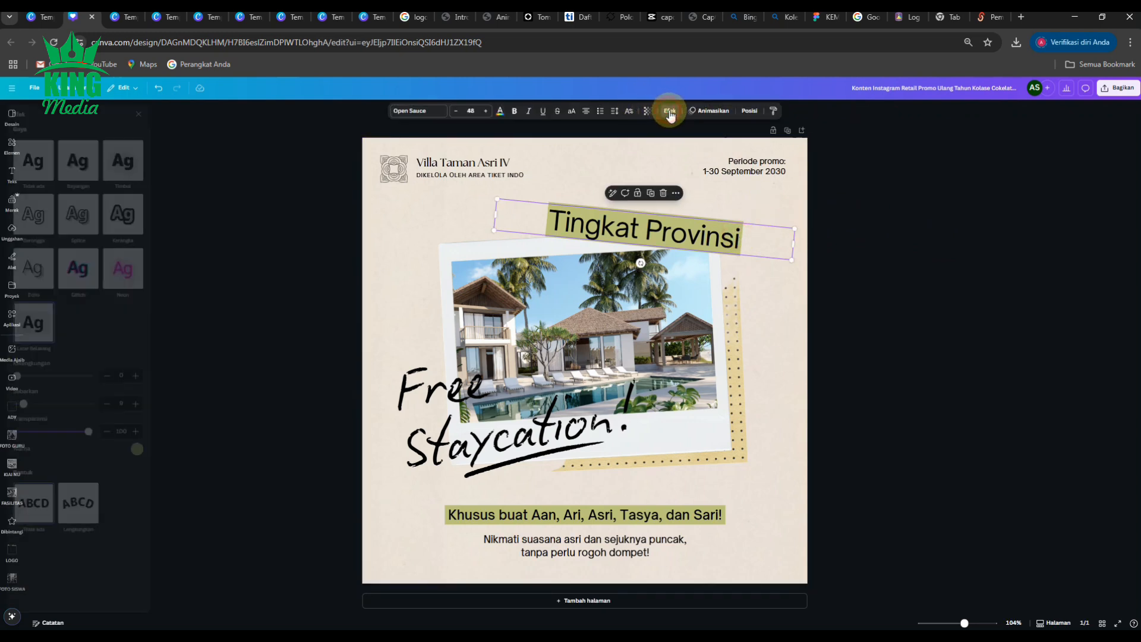
click(156, 450)
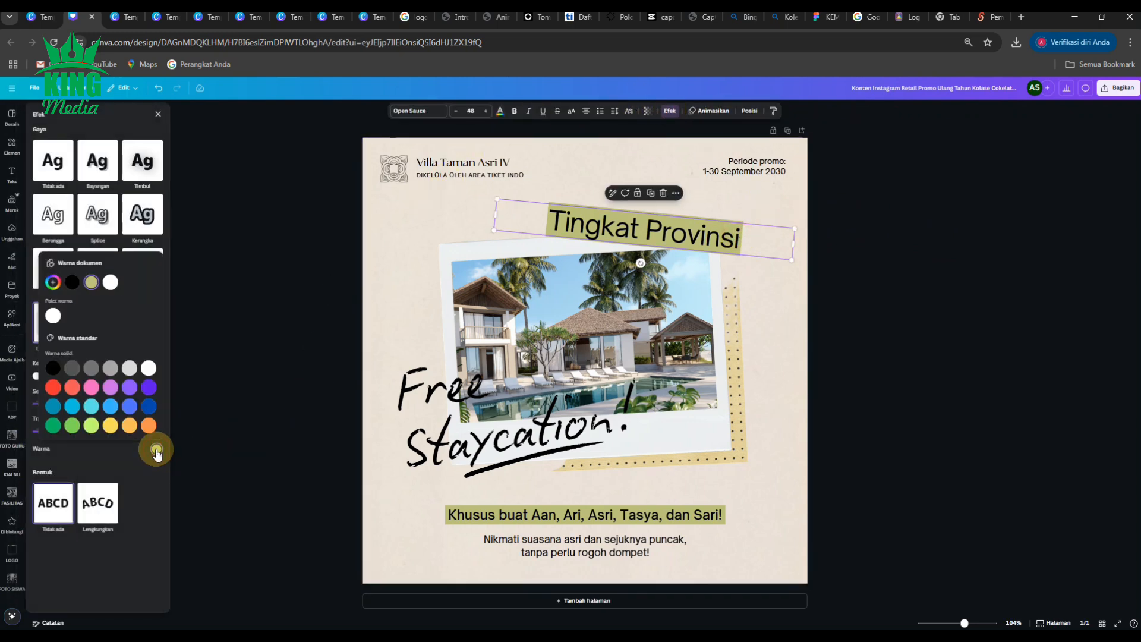
click(136, 393)
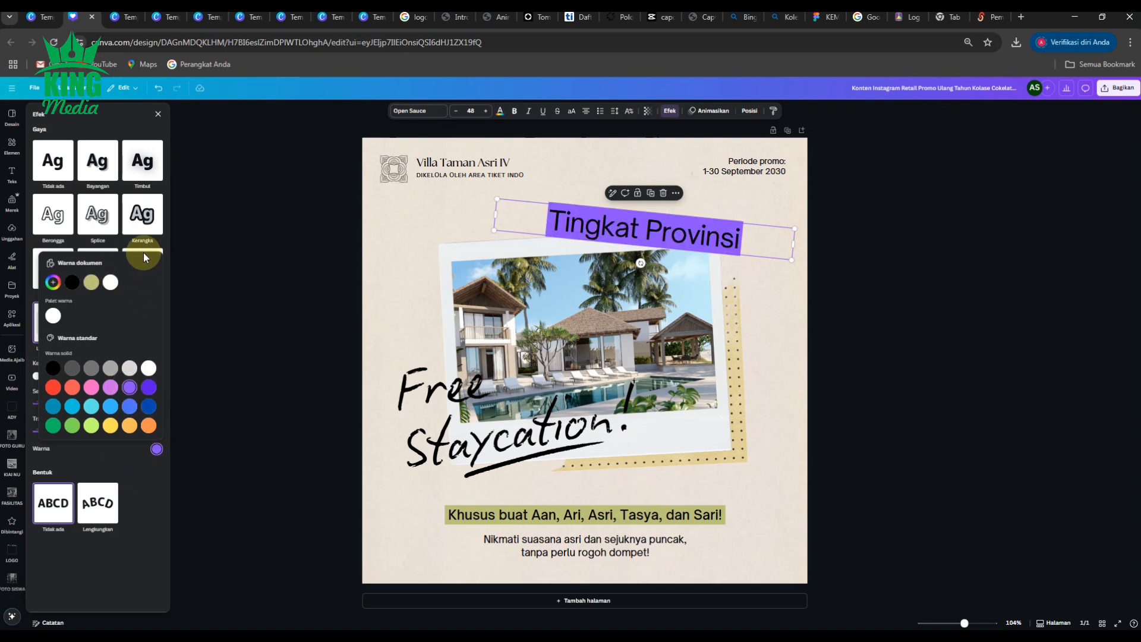
click(111, 284)
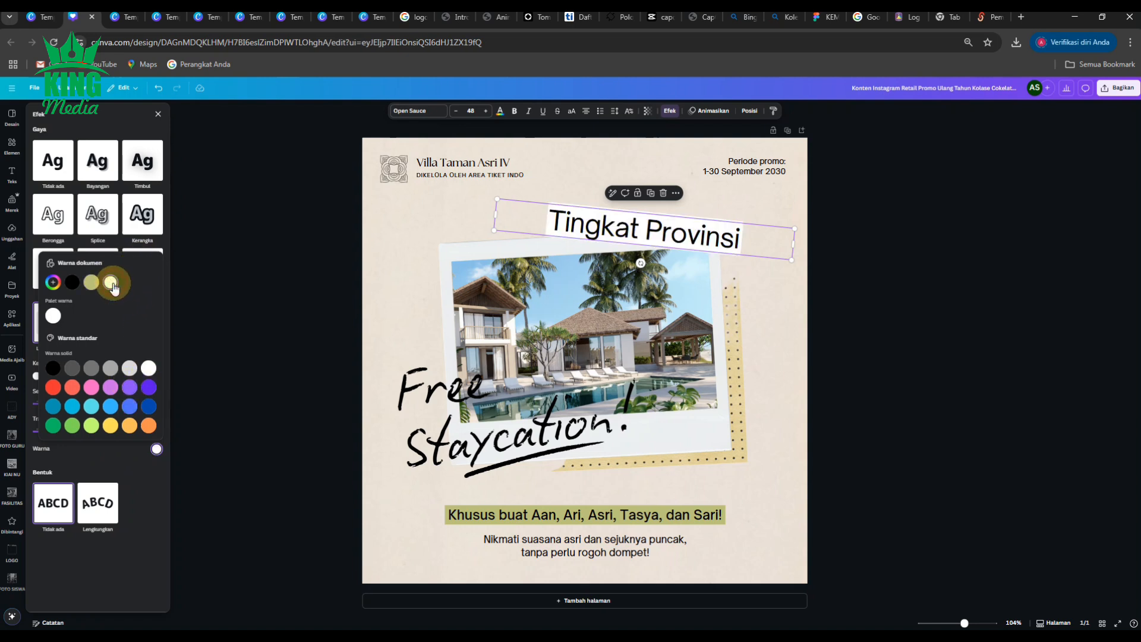
click(130, 389)
click(200, 249)
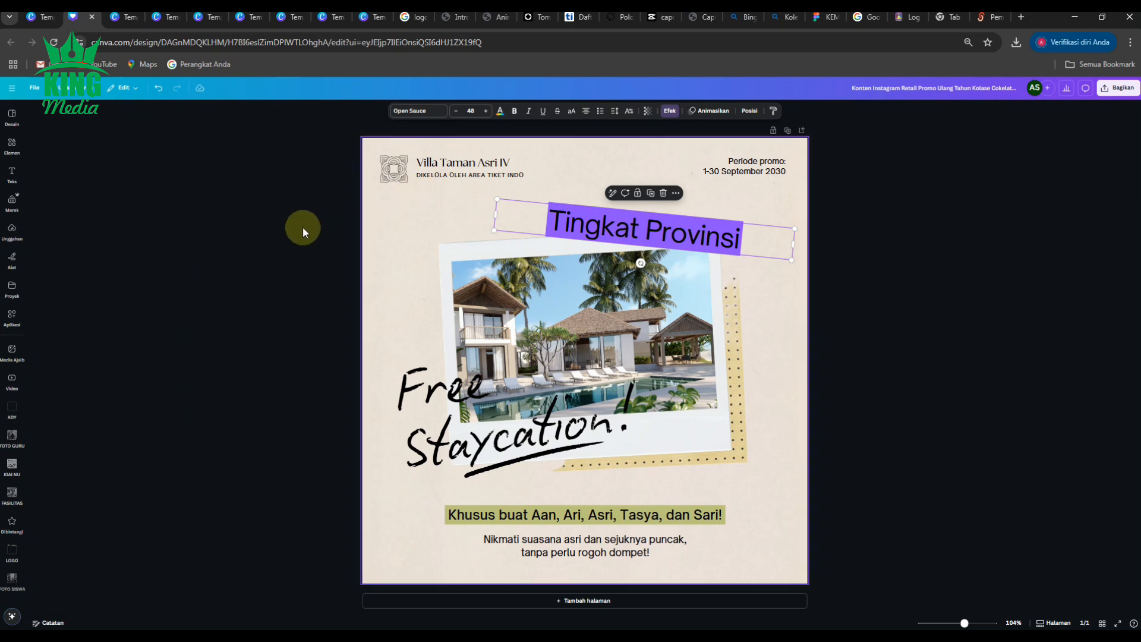
- Set the "Tingkat Provinsi" headline's text colour to white from the brand kit palette
click(500, 111)
click(41, 230)
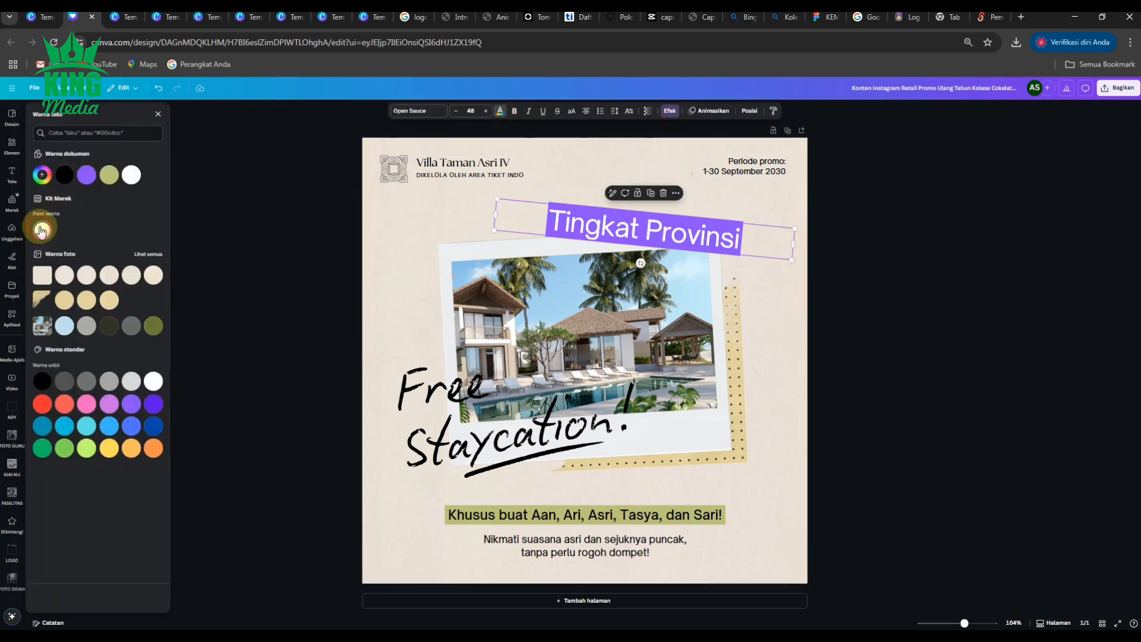
click(258, 212)
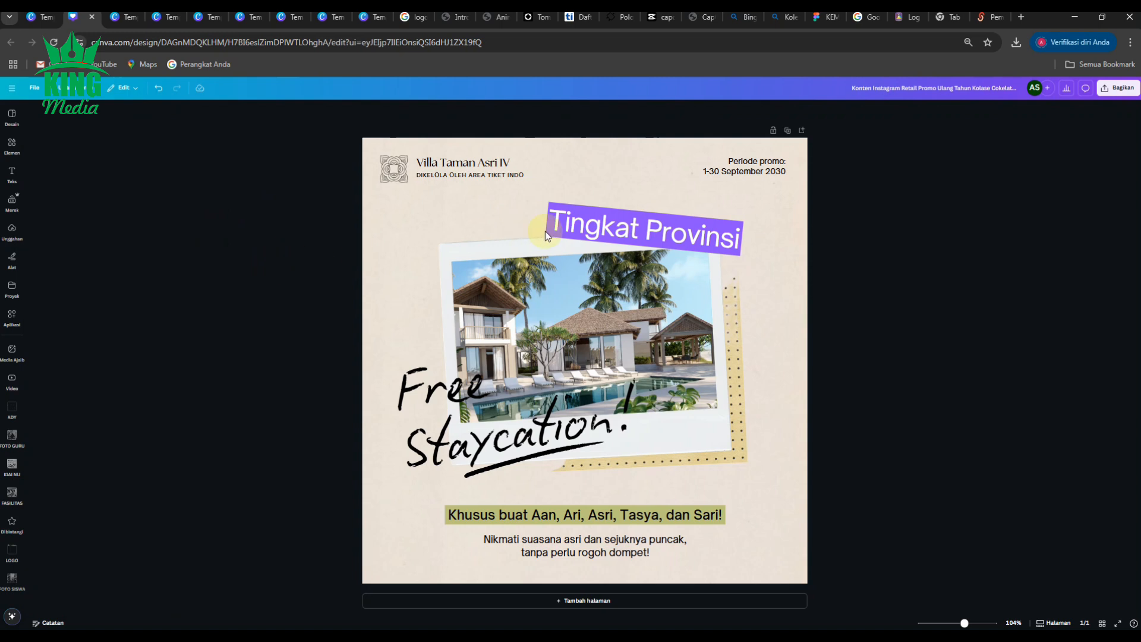
- Widen the background effect behind the "Tingkat Provinsi" headline by setting its spread to 32
click(562, 213)
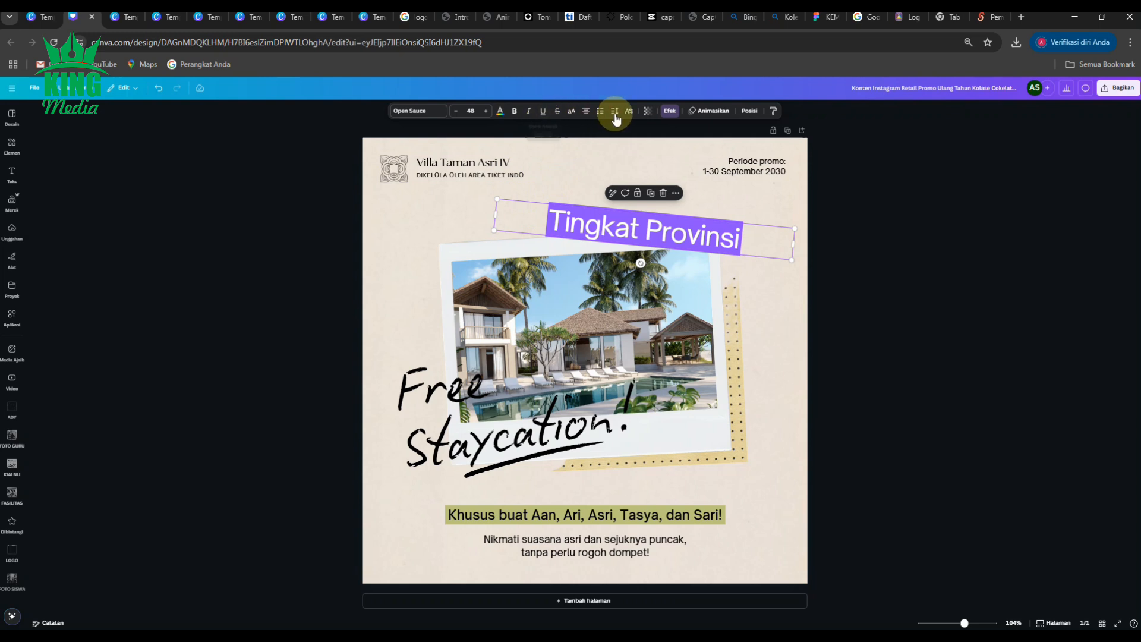
click(668, 110)
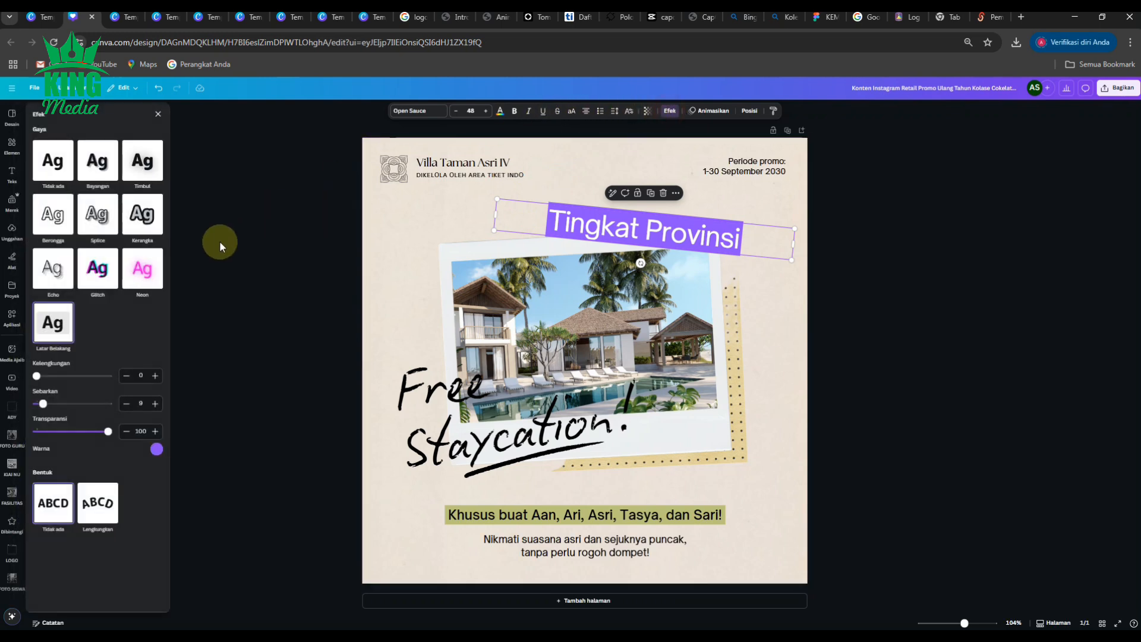
drag(42, 403, 25, 388)
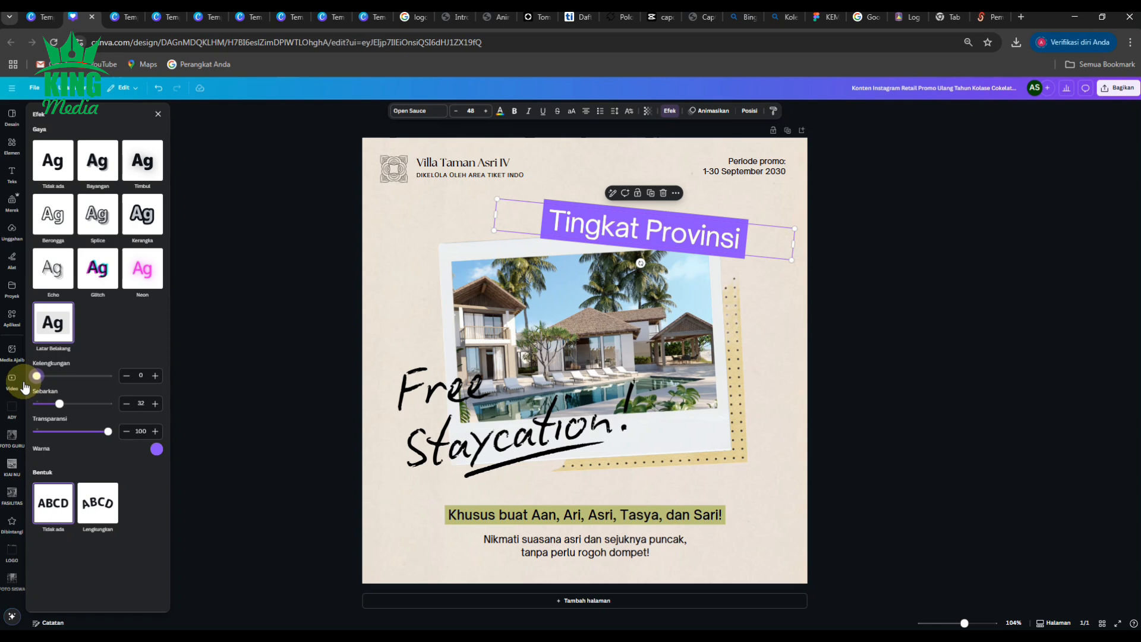
click(215, 393)
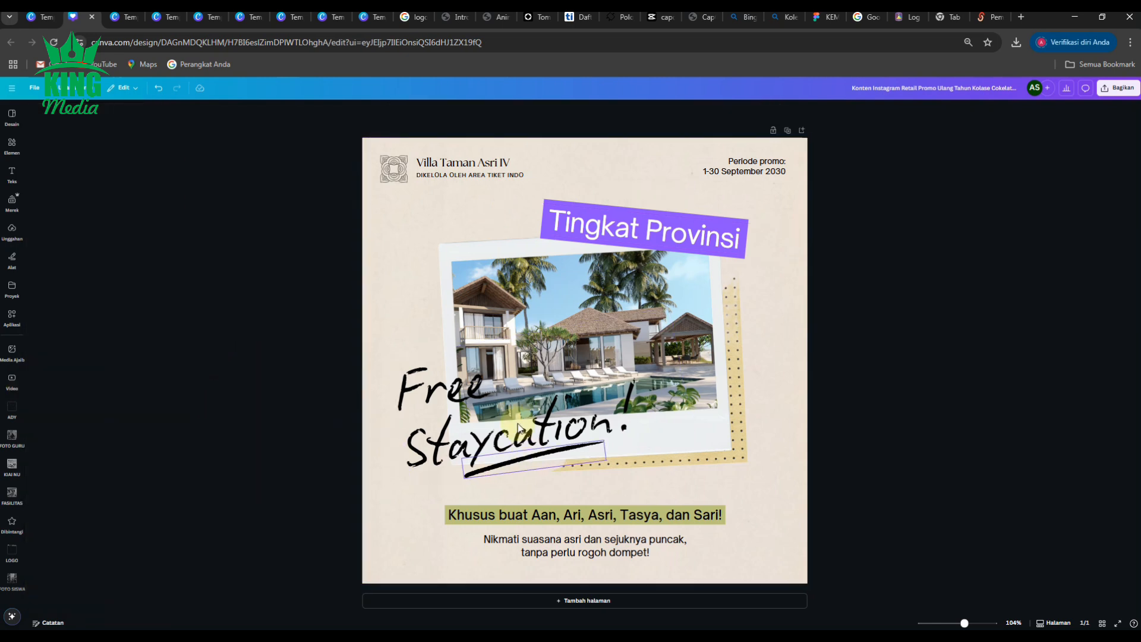
- Replace the handwritten "Free Staycation!" text over the photo with "Congratulations"
double_click(458, 454)
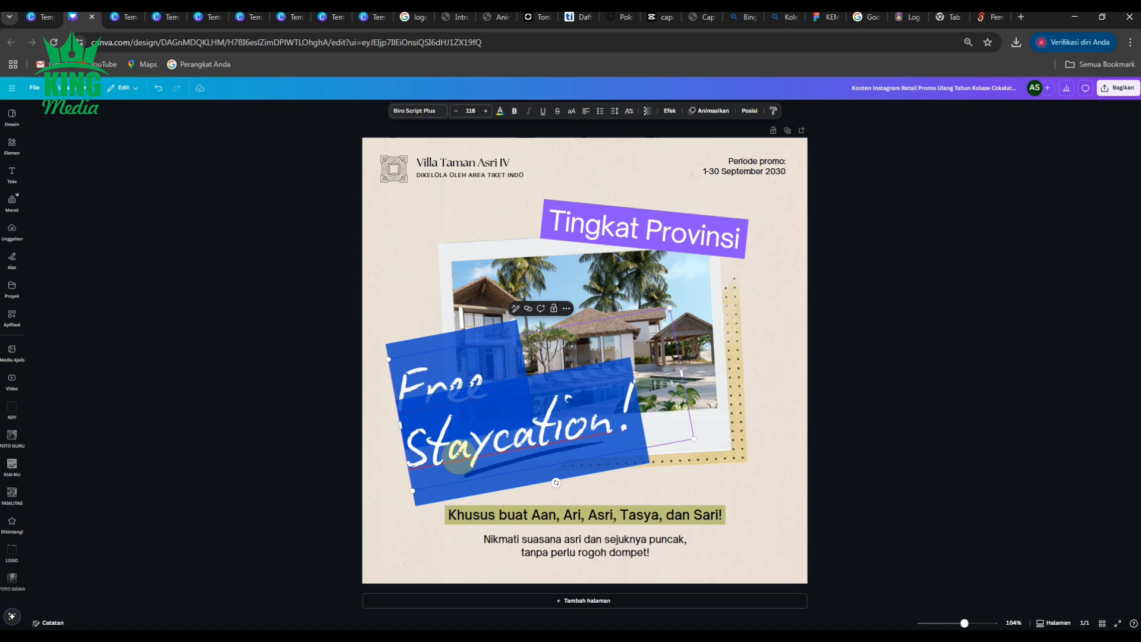
text(C)
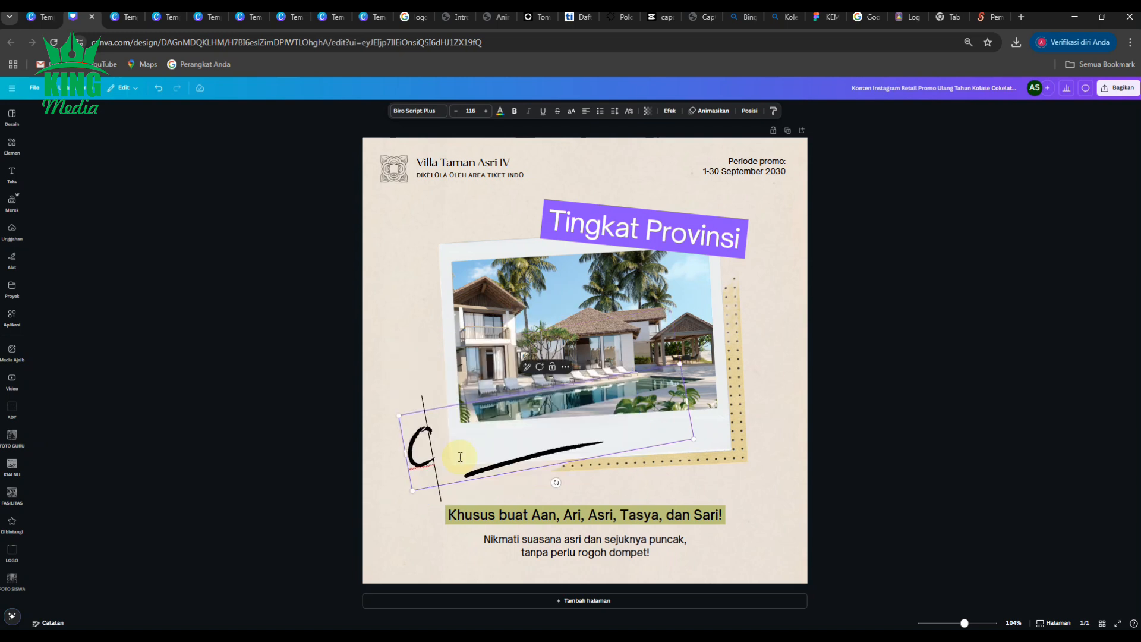
text(ongra)
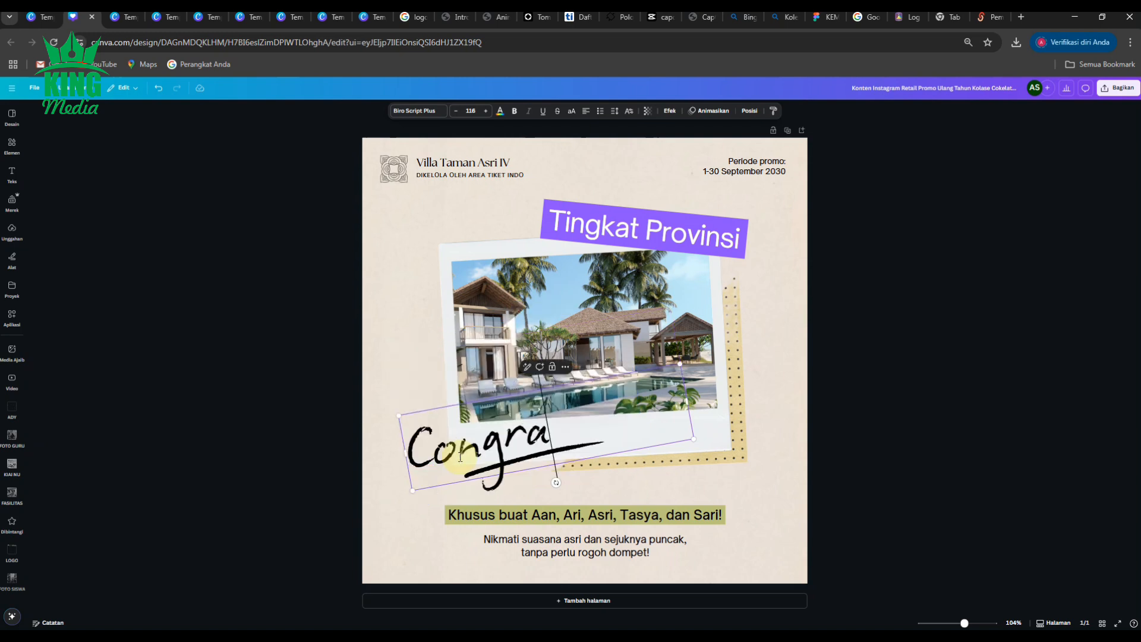
text(tulati)
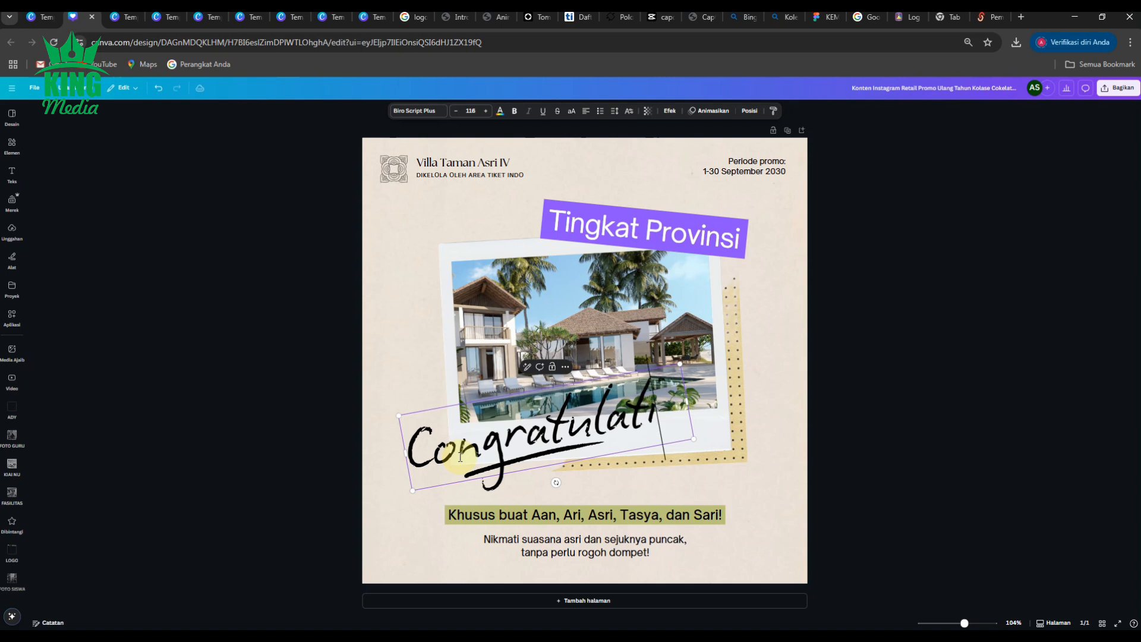
text(ons)
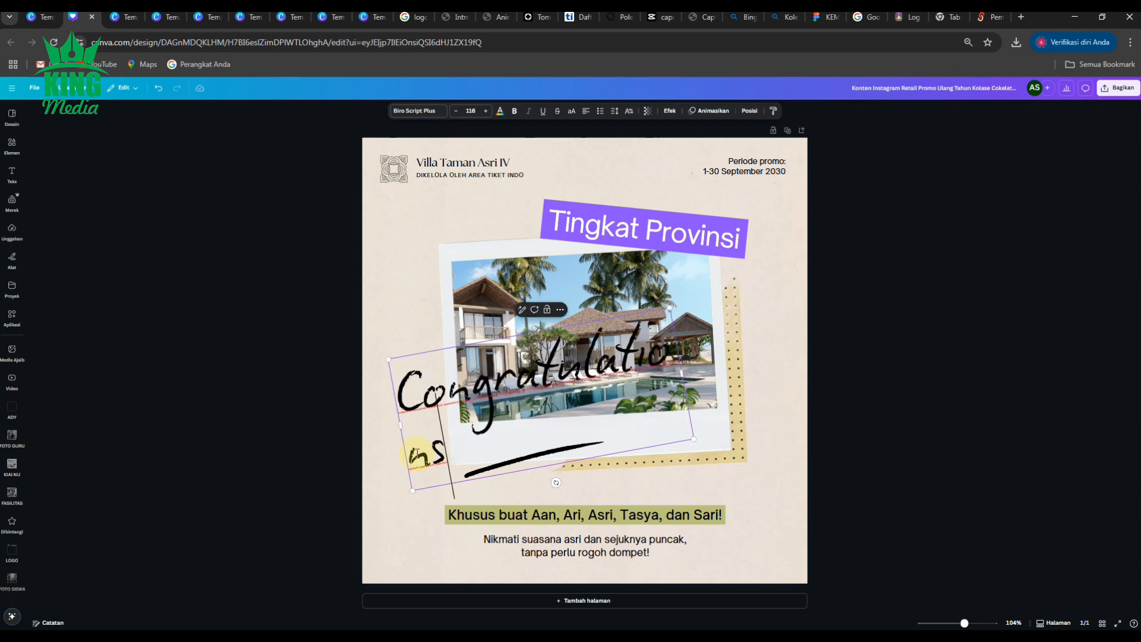
click(272, 416)
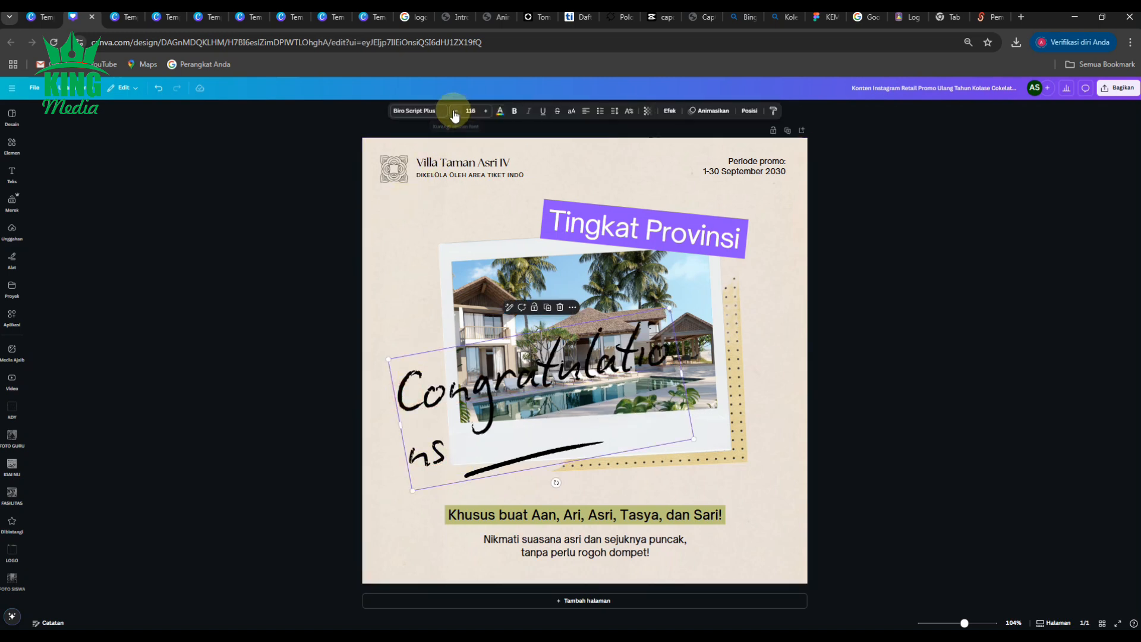
- Reduce the "Congratulations" text's font size to 87,6 so it fits on a single line
click(455, 111)
click(455, 111)
click(455, 111)
click(454, 111)
click(454, 111)
click(455, 111)
click(454, 111)
click(454, 111)
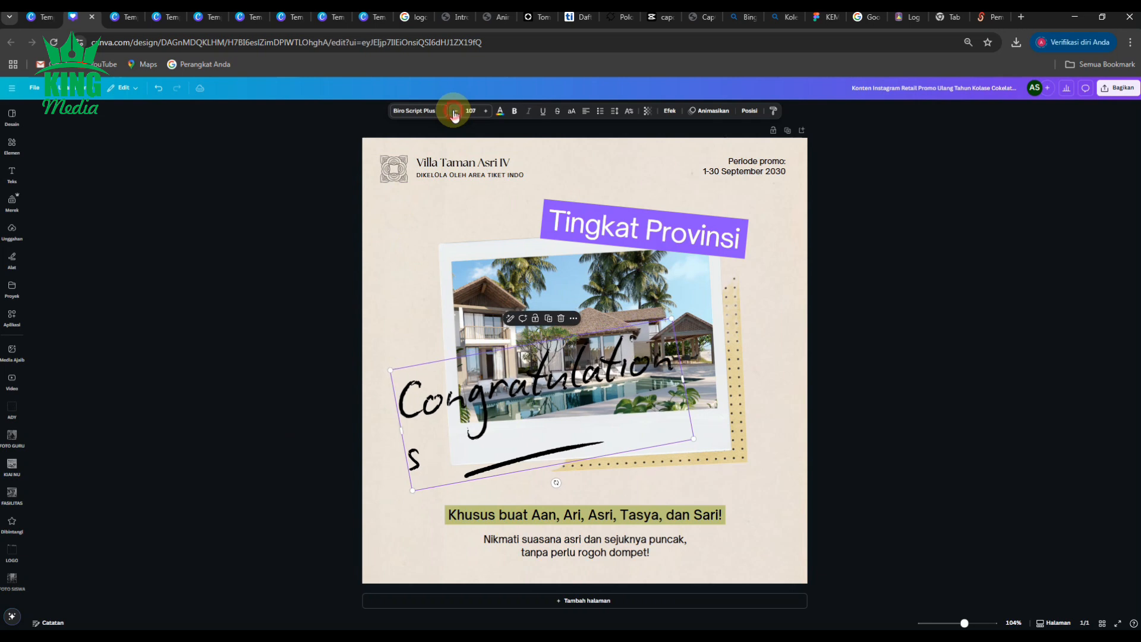
click(455, 111)
click(455, 111)
click(454, 111)
click(455, 112)
click(454, 111)
click(455, 111)
click(455, 111)
click(454, 111)
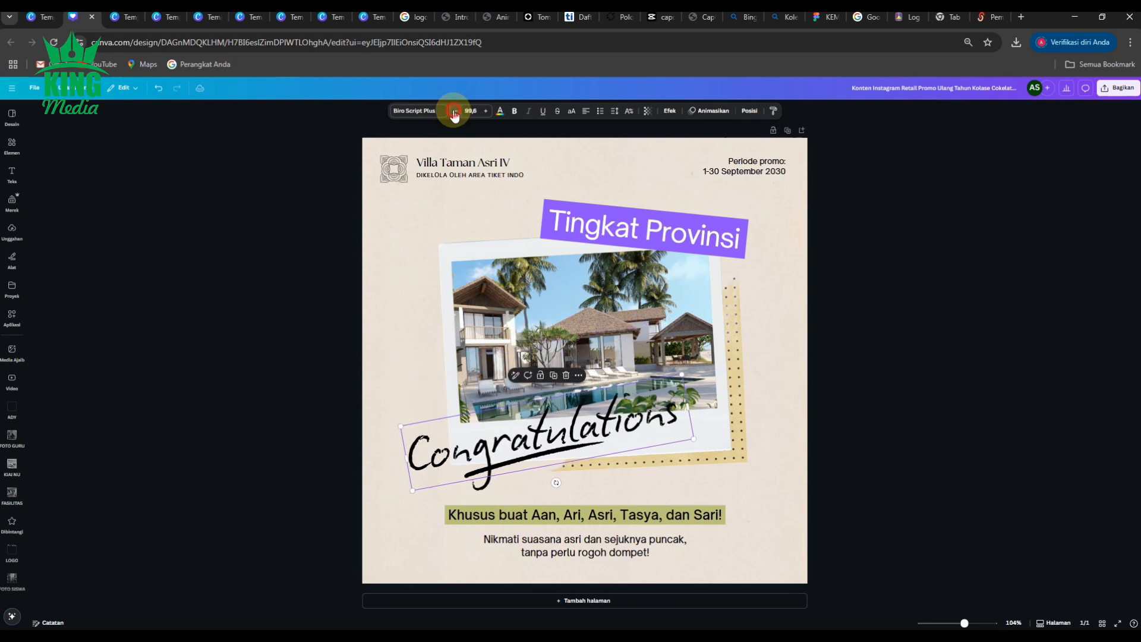
click(455, 111)
click(455, 111)
click(454, 112)
click(454, 111)
click(454, 111)
click(455, 111)
click(454, 111)
click(454, 111)
click(455, 111)
click(455, 111)
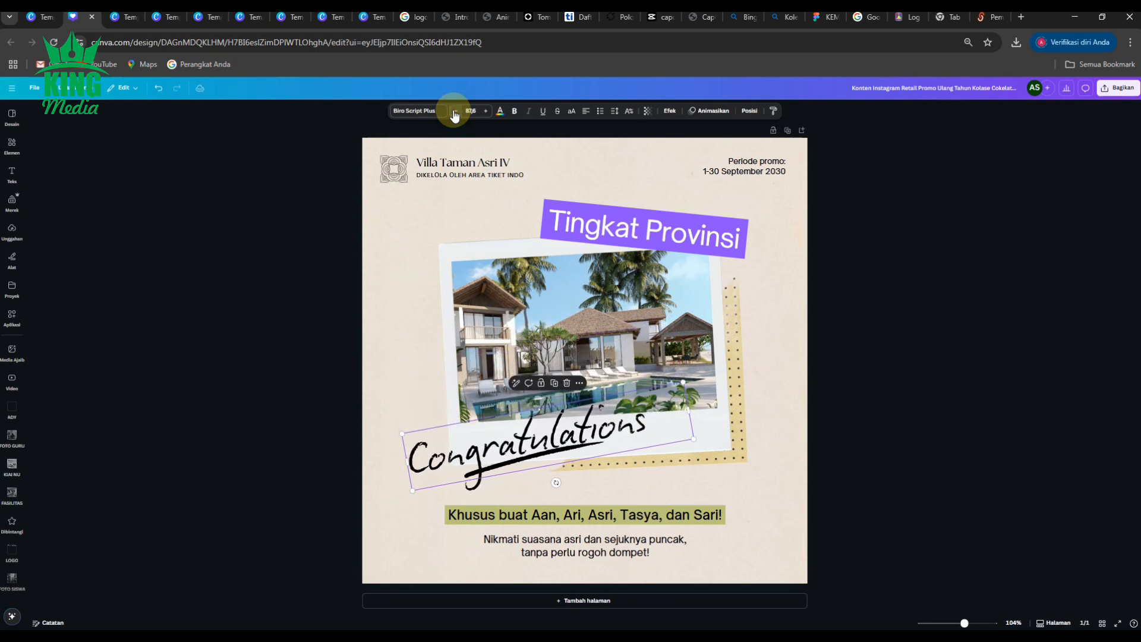
click(859, 407)
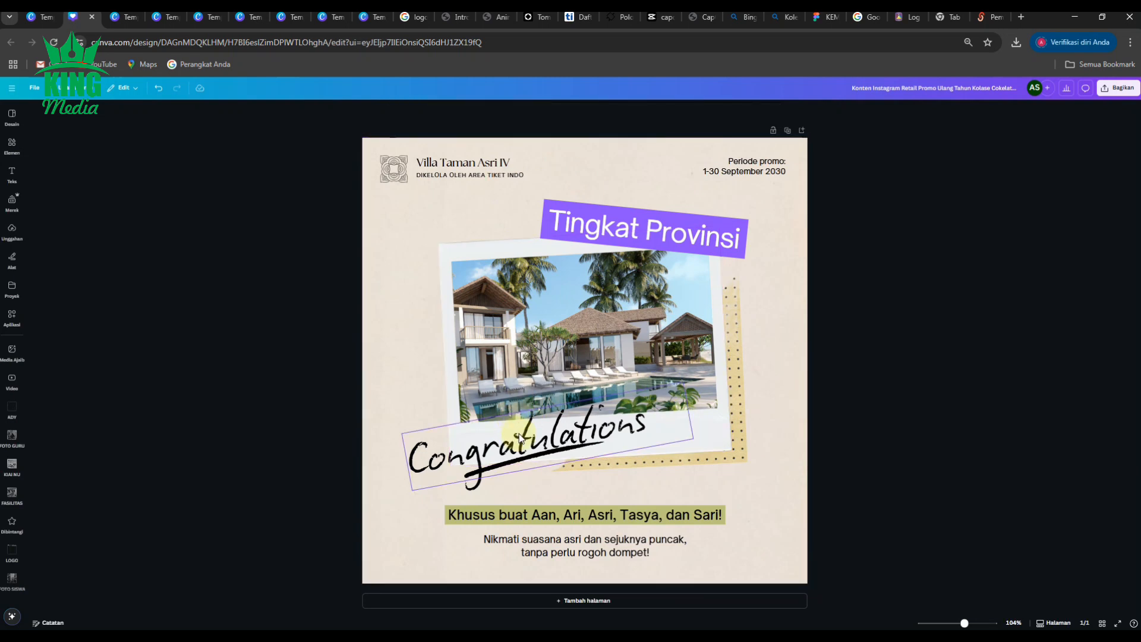
click(519, 437)
click(855, 391)
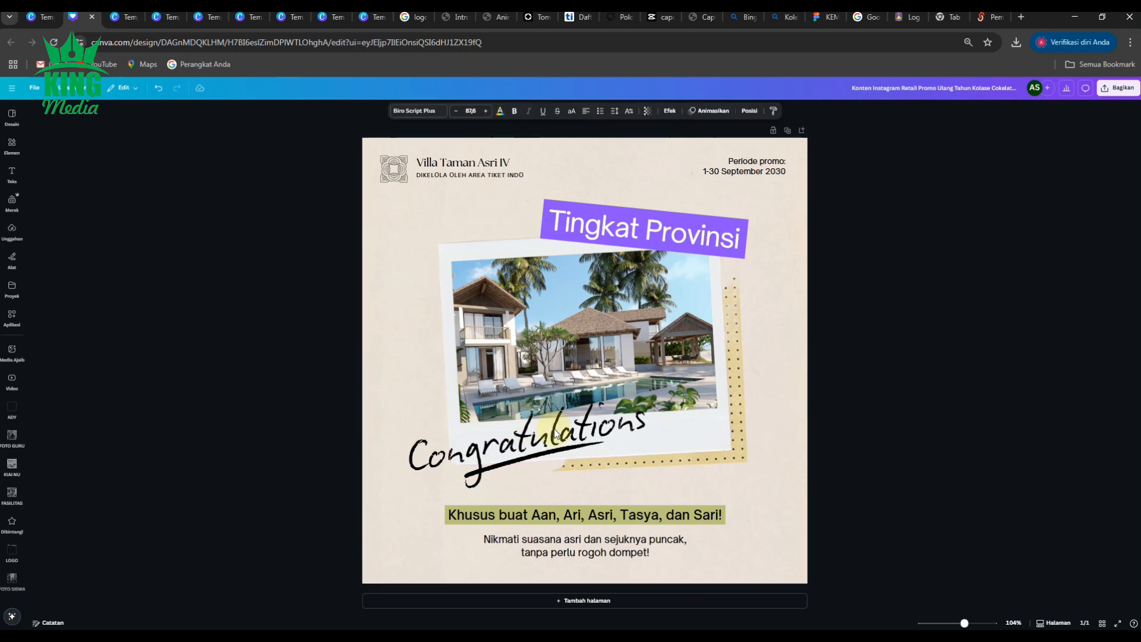
click(876, 378)
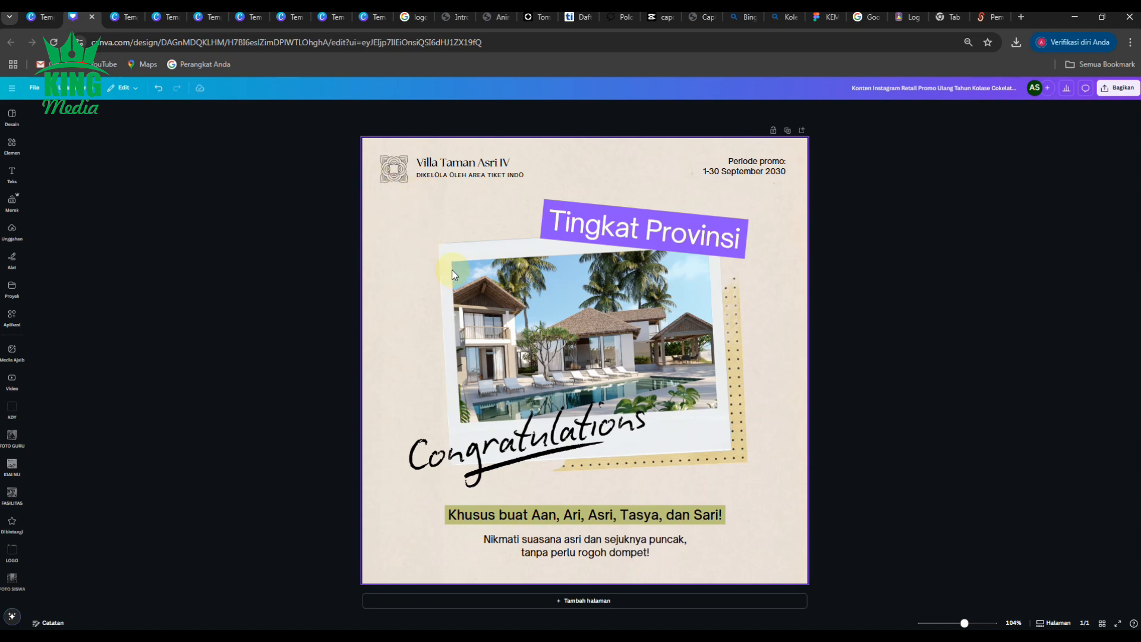
- Delete the ornamental logo beside the "Villa Taman Asri IV" heading
click(401, 173)
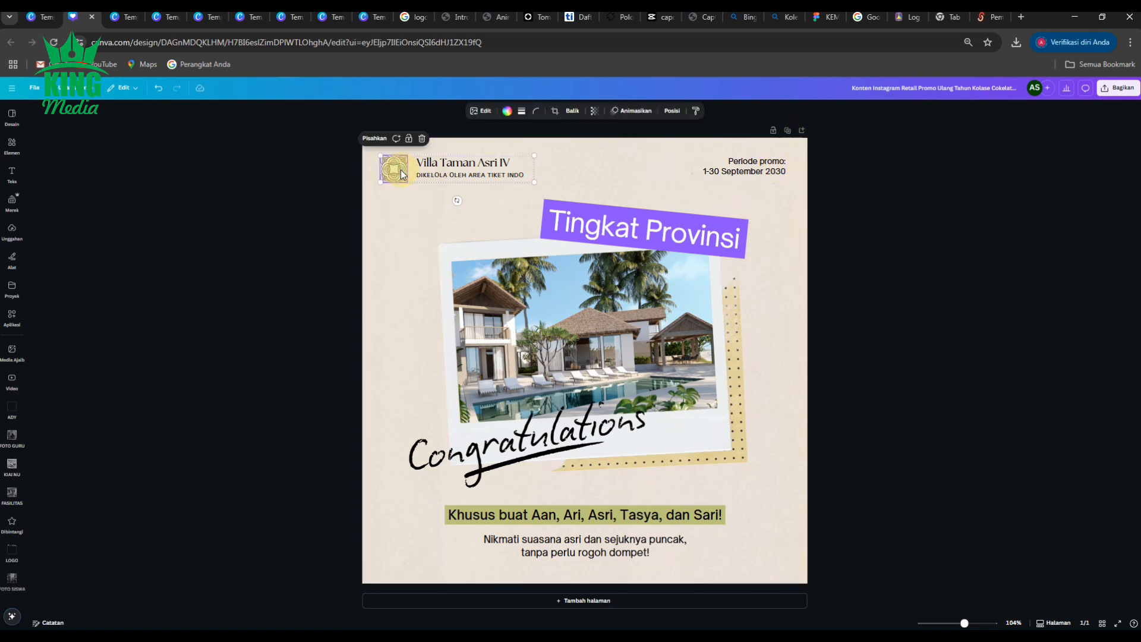
key(Delete)
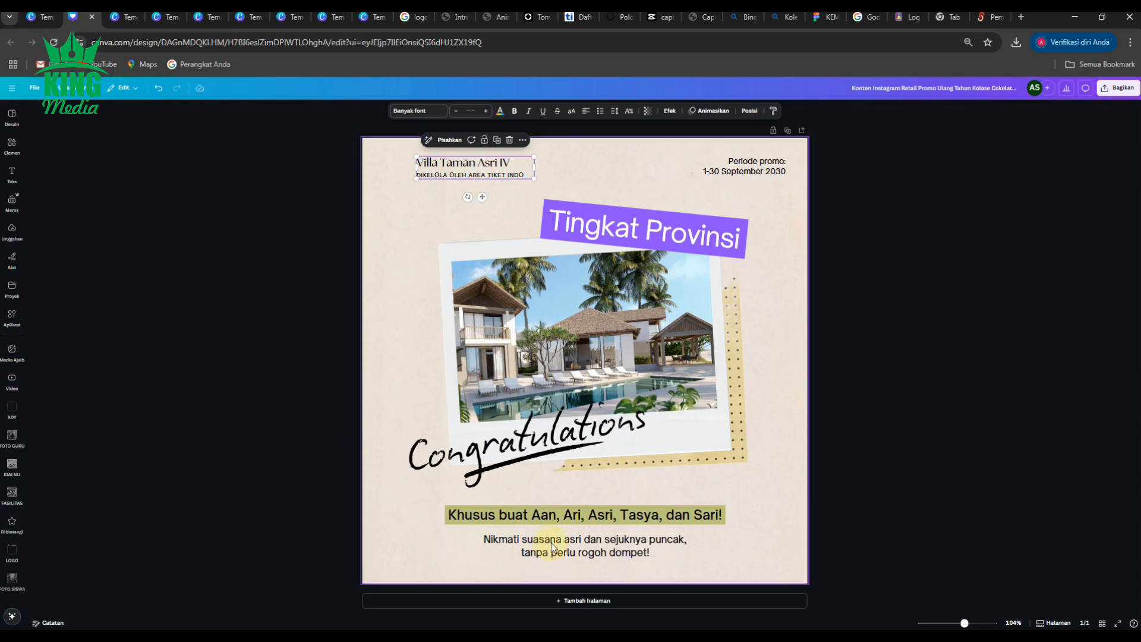
click(242, 476)
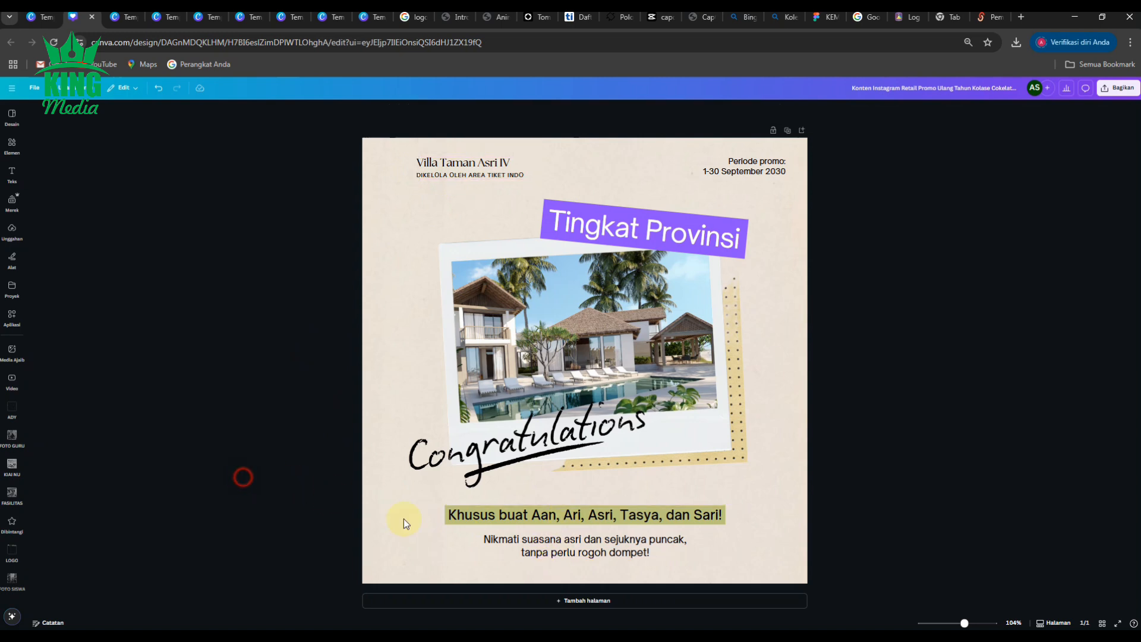
- Ungroup the two lower texts and replace the highlighted line with three lines: "Harapan 1", "Best Pbb 2" and "Best Bestcamp"
click(570, 519)
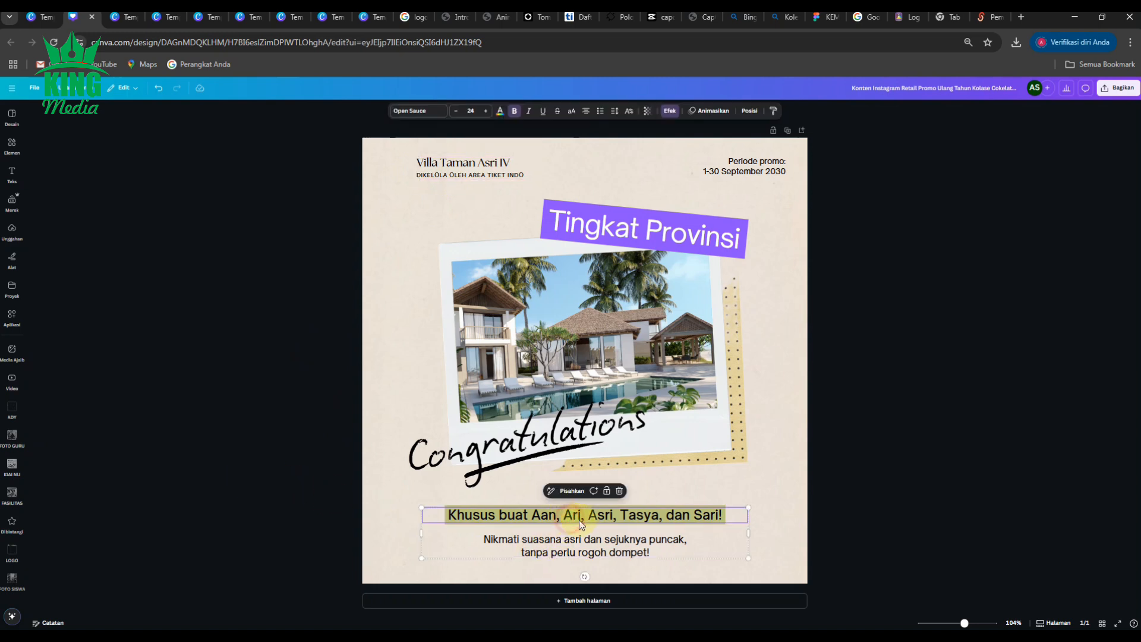
click(840, 515)
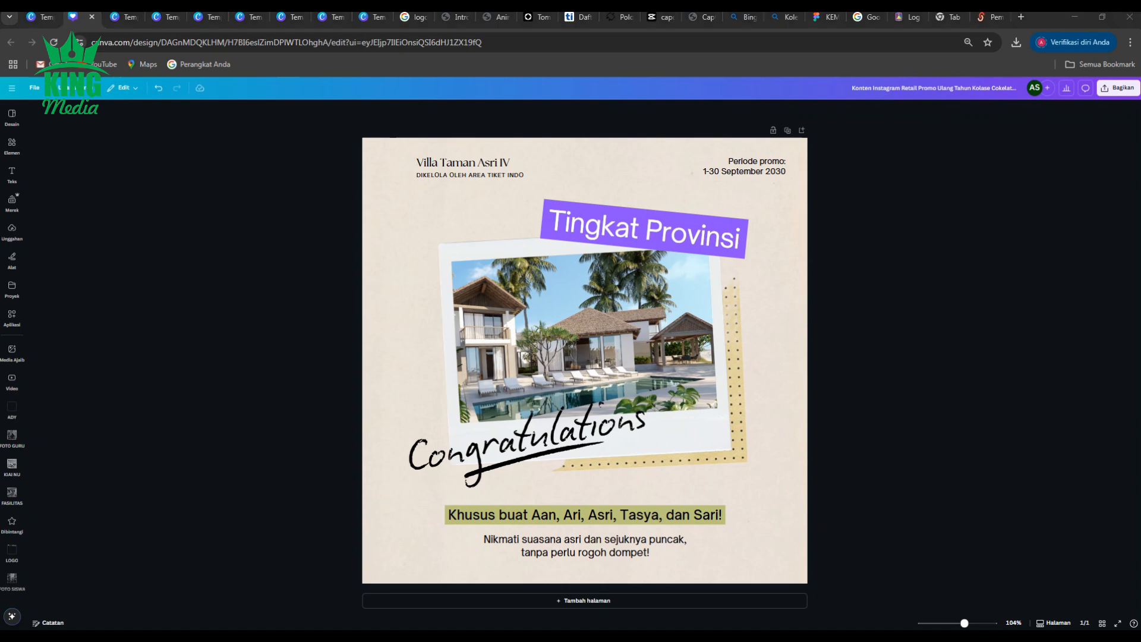
click(550, 516)
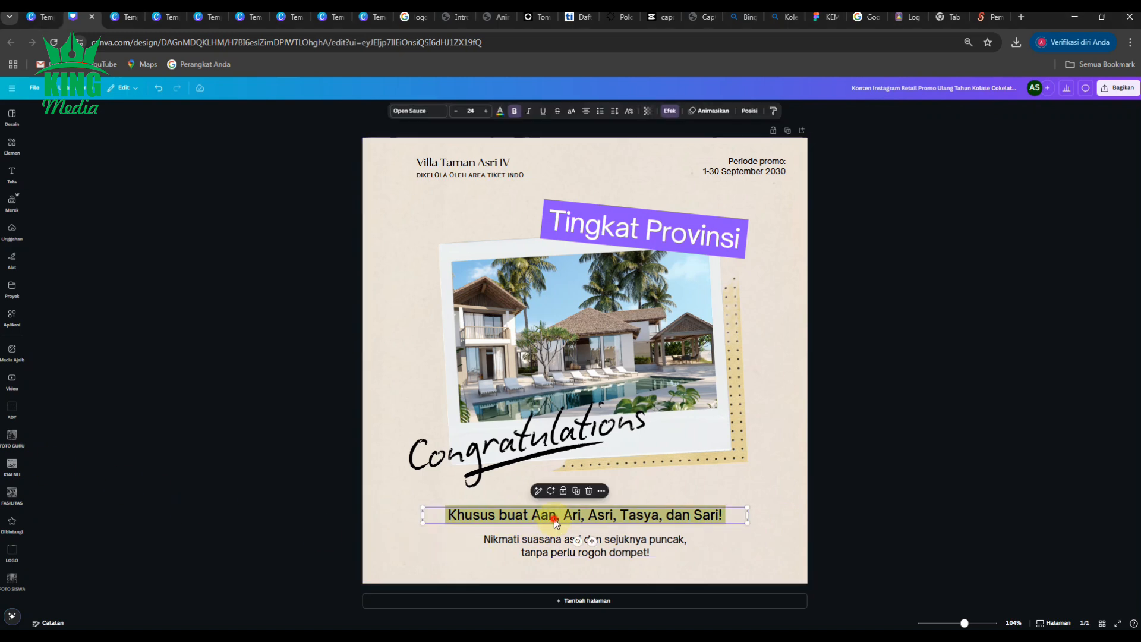
click(551, 516)
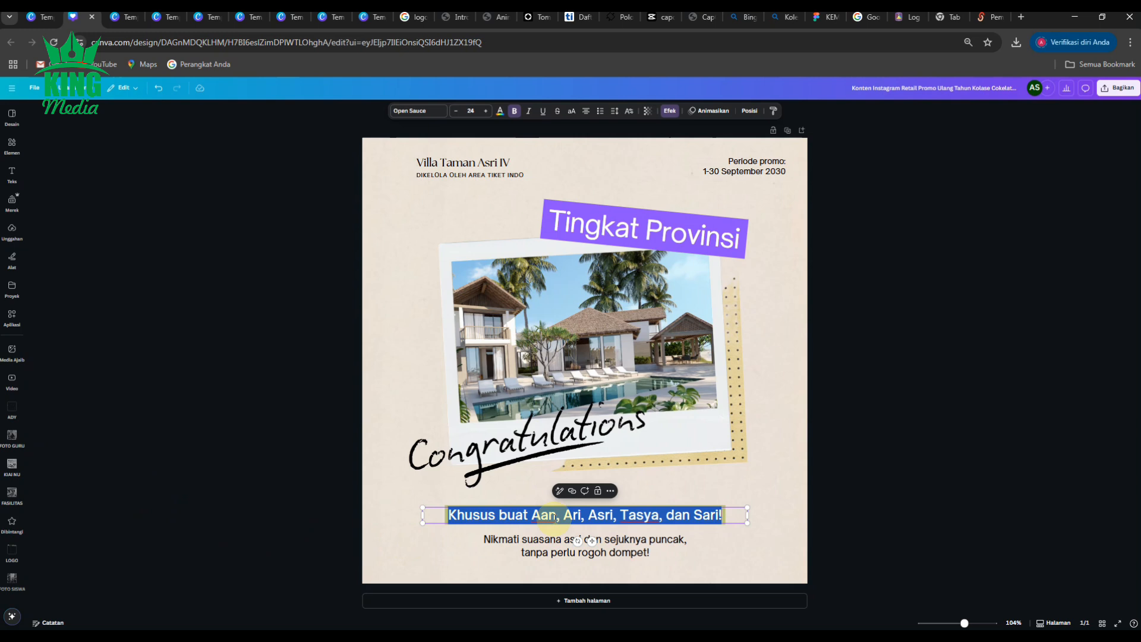
text(Harapan 1 Best Pbb 2 Best Bestcamp)
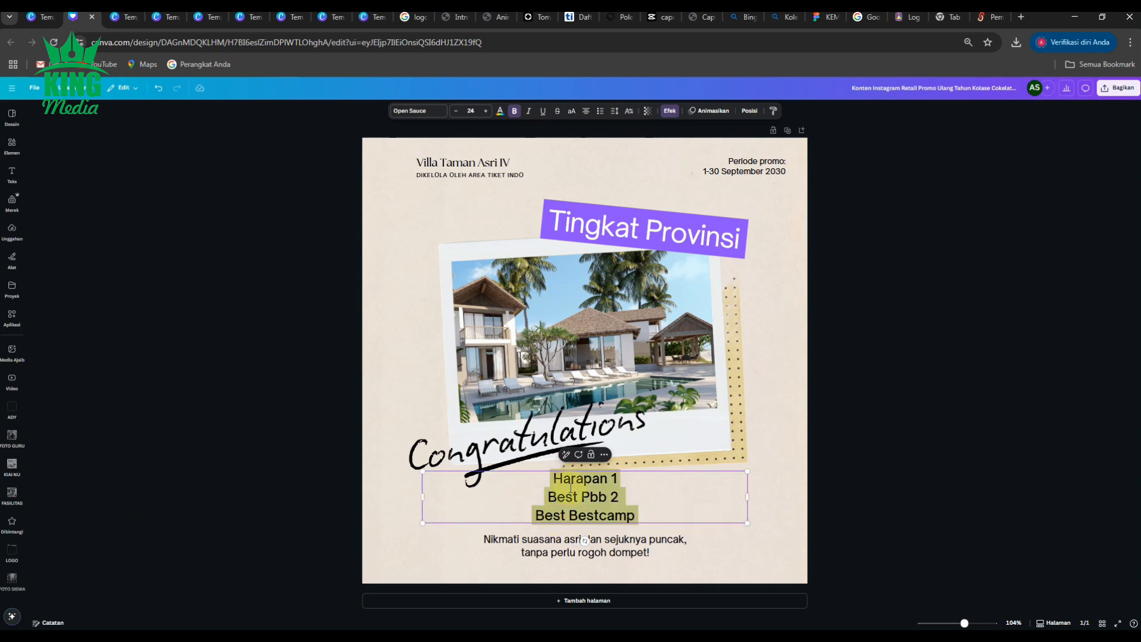
- Try to number the "Harapan 1" line by adding "1." in front of it
click(552, 479)
text(1)
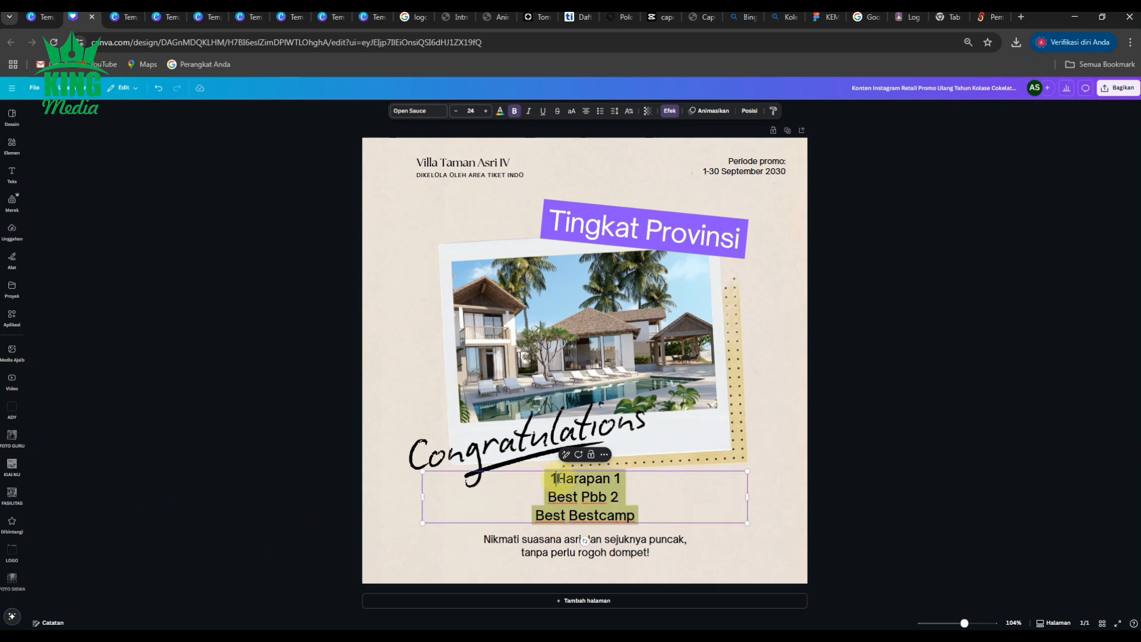
text(.)
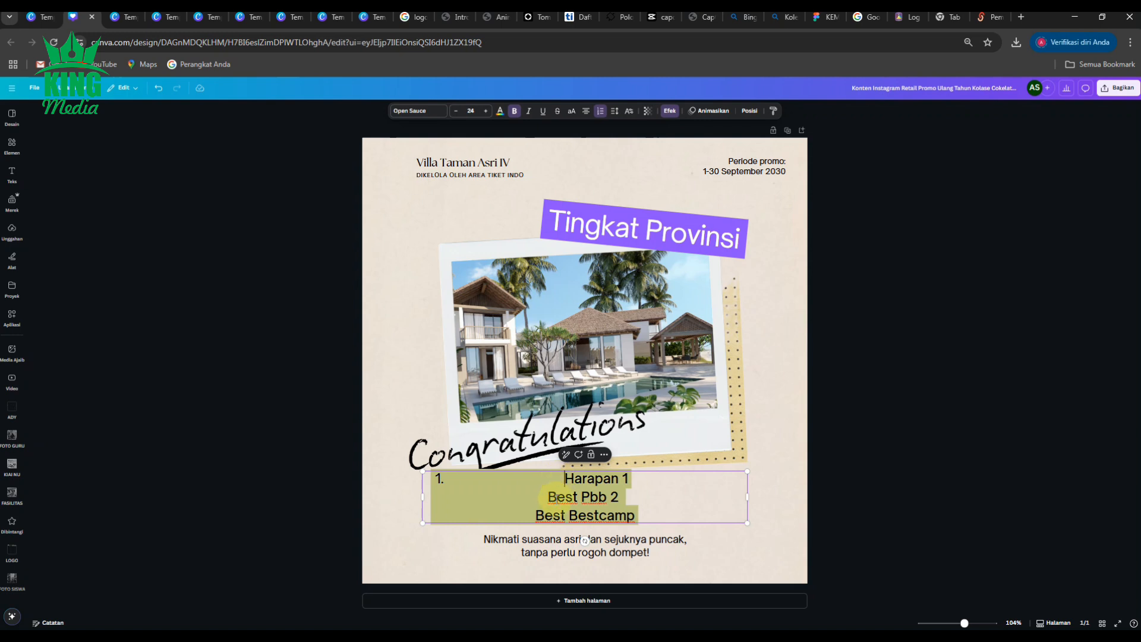
click(897, 387)
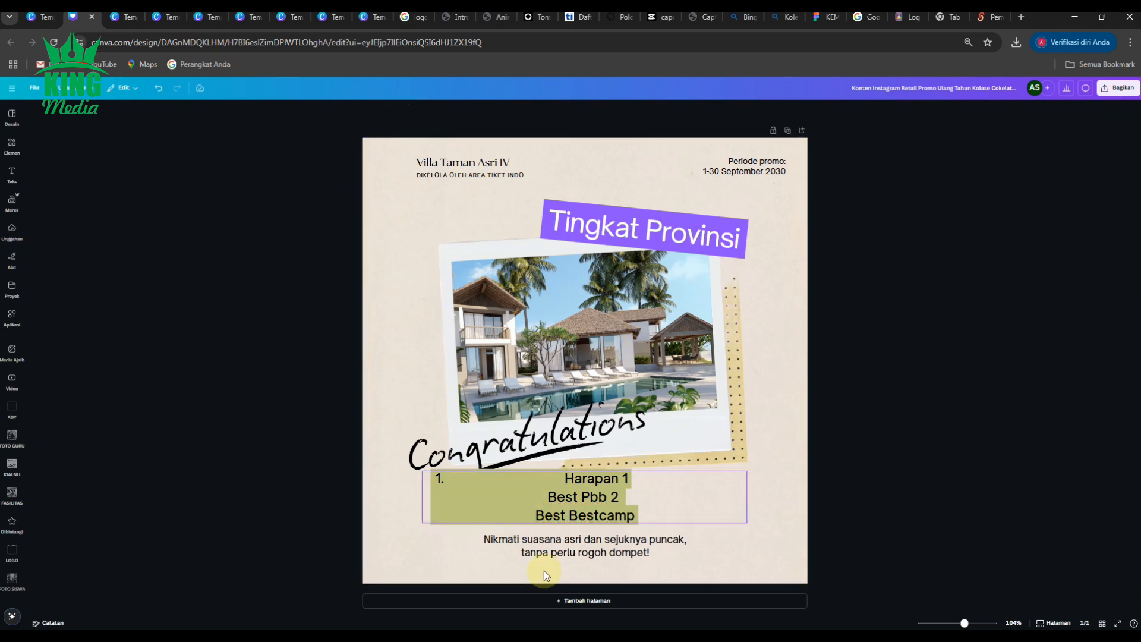
- Number the "Best Pbb 2" line as "2." and the "Best Bestcamp" line as "3."
click(550, 494)
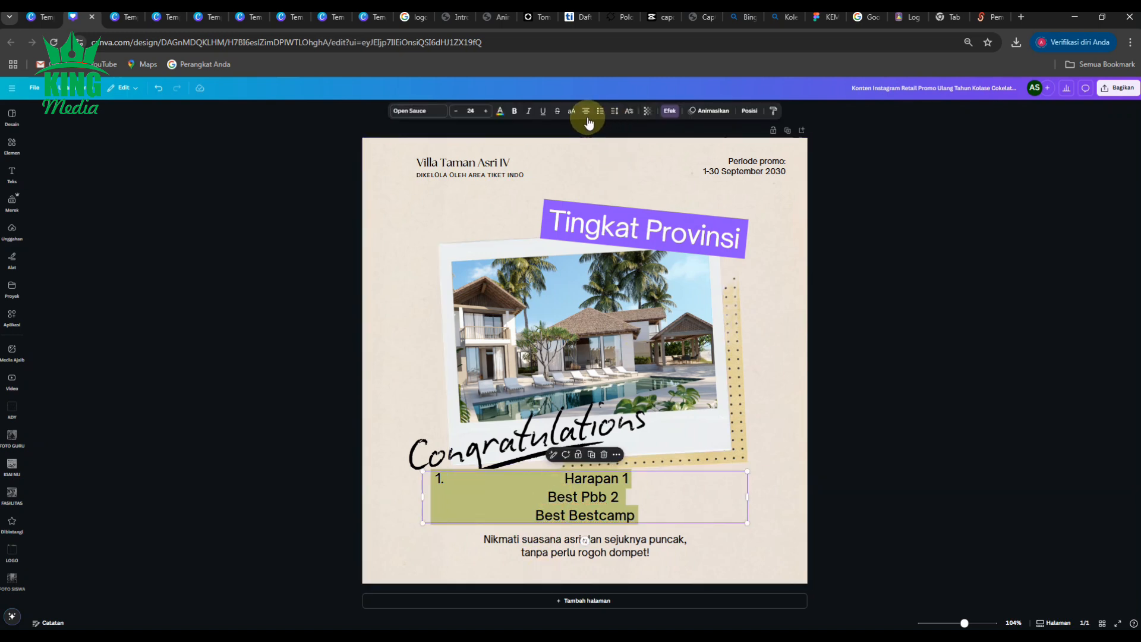
click(556, 498)
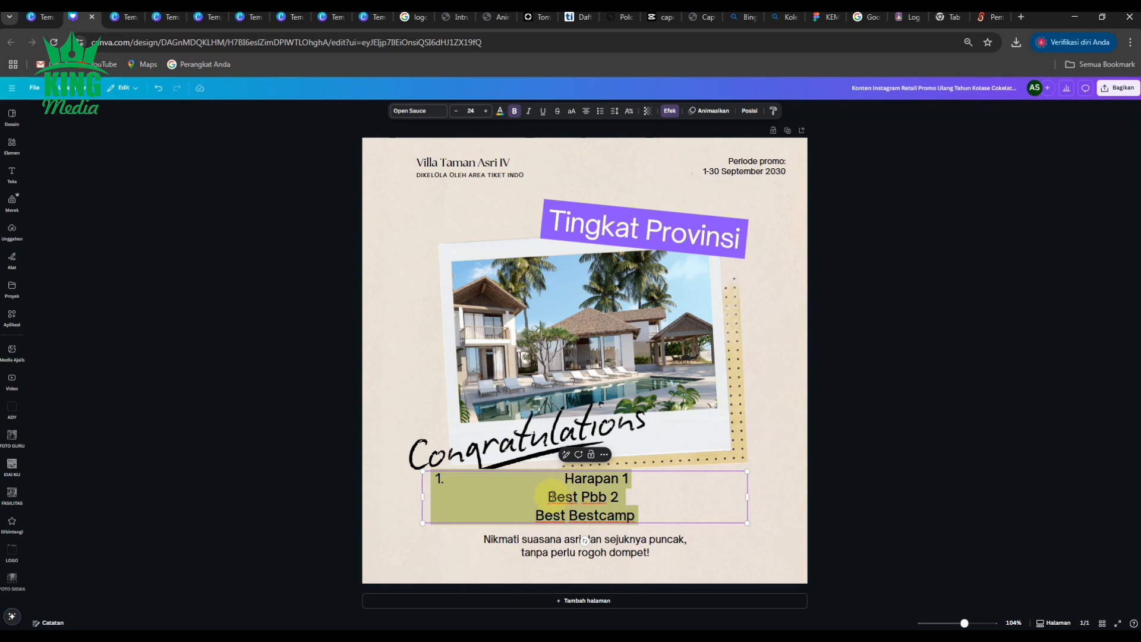
text(2.)
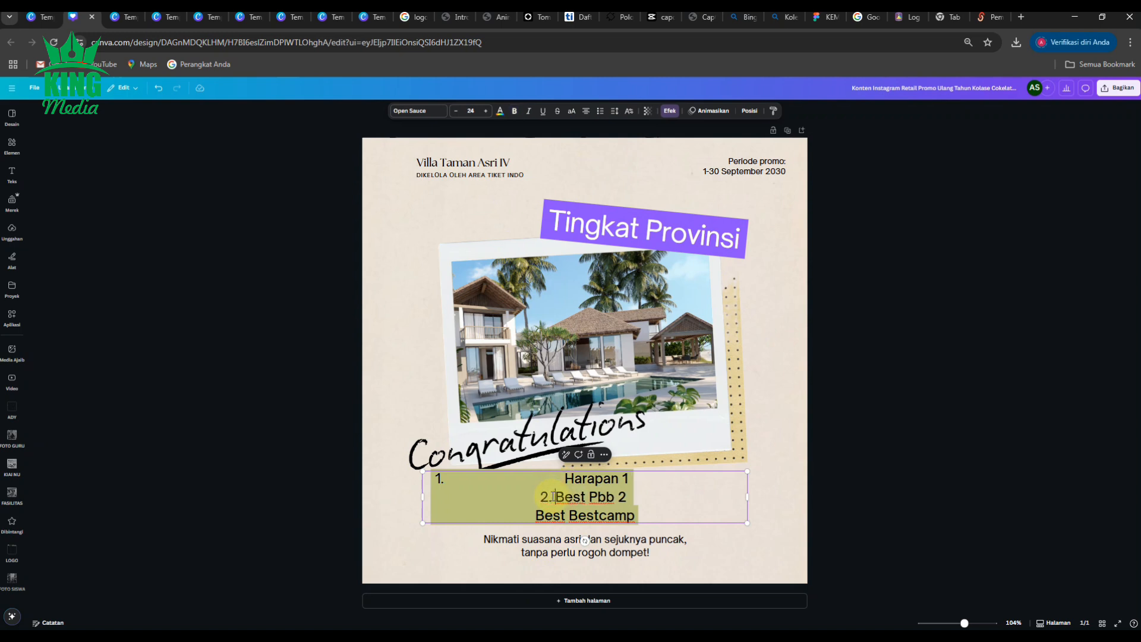
click(536, 514)
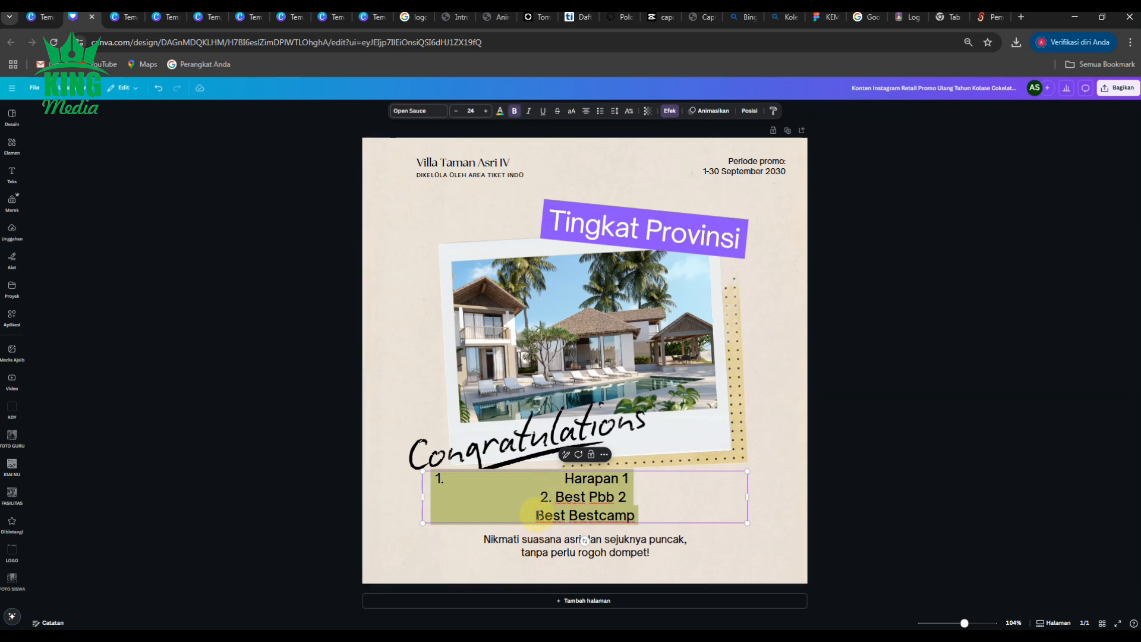
text(3.)
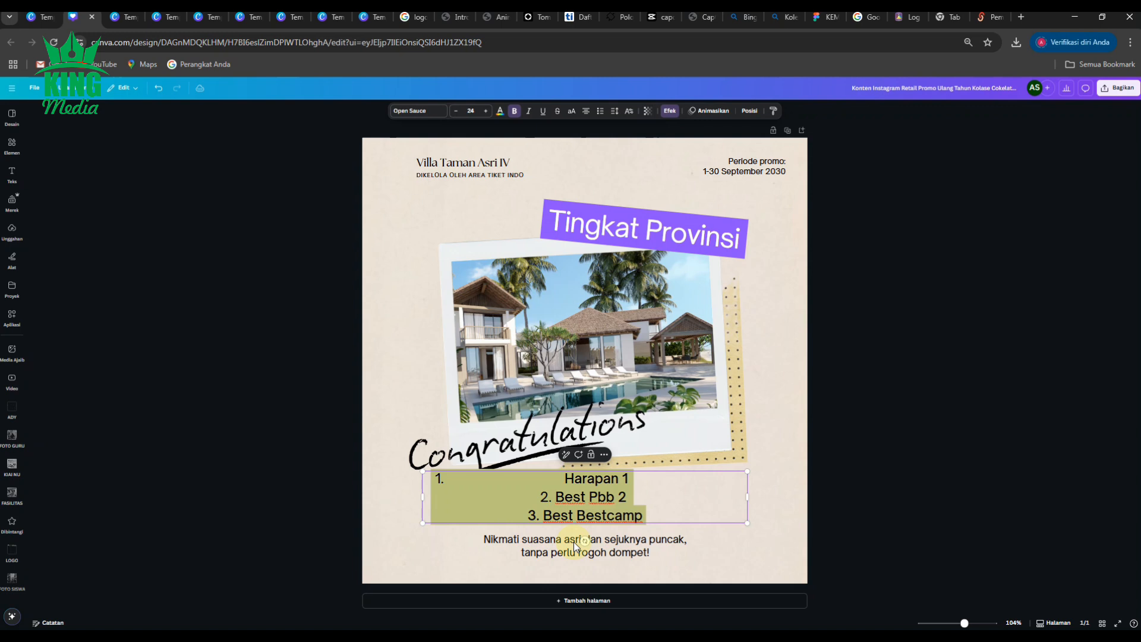
- Replace the automatic list numbering before "Harapan 1" with a plain centred "1." on the same line
click(565, 479)
key(BackSpace)
key(BackSpace)
key(BackSpace)
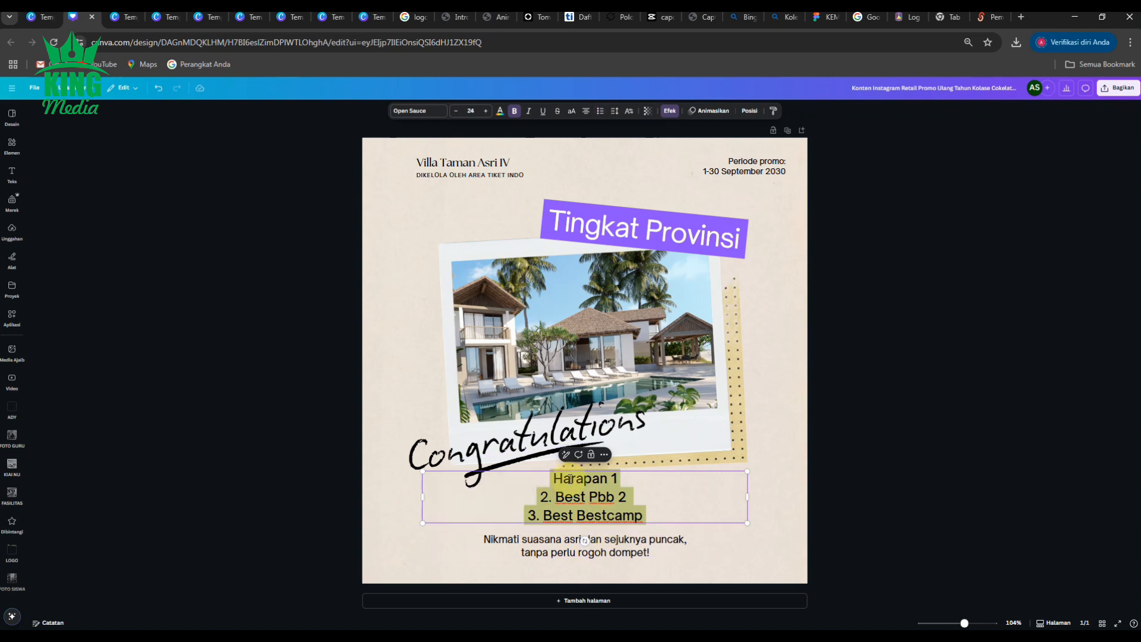
text(1.)
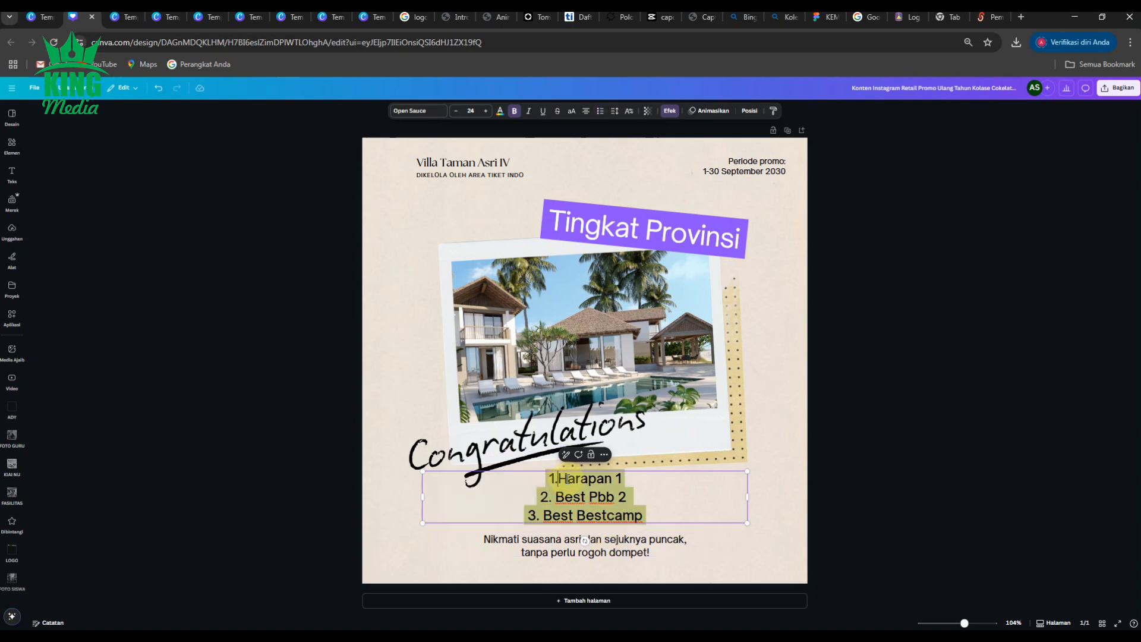
key(Return)
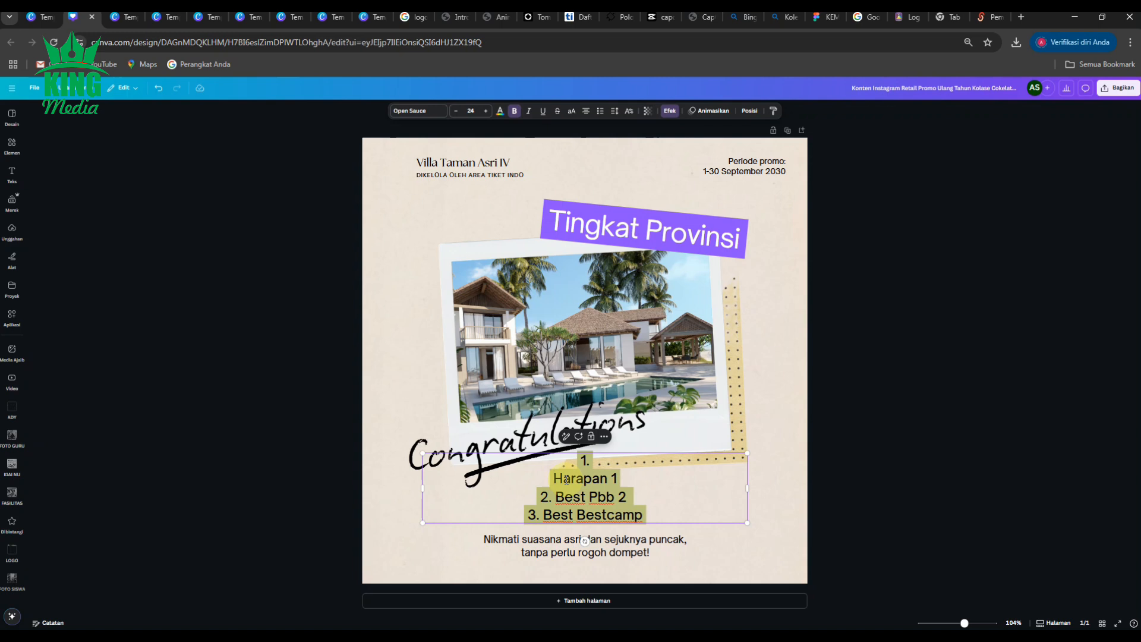
key(BackSpace)
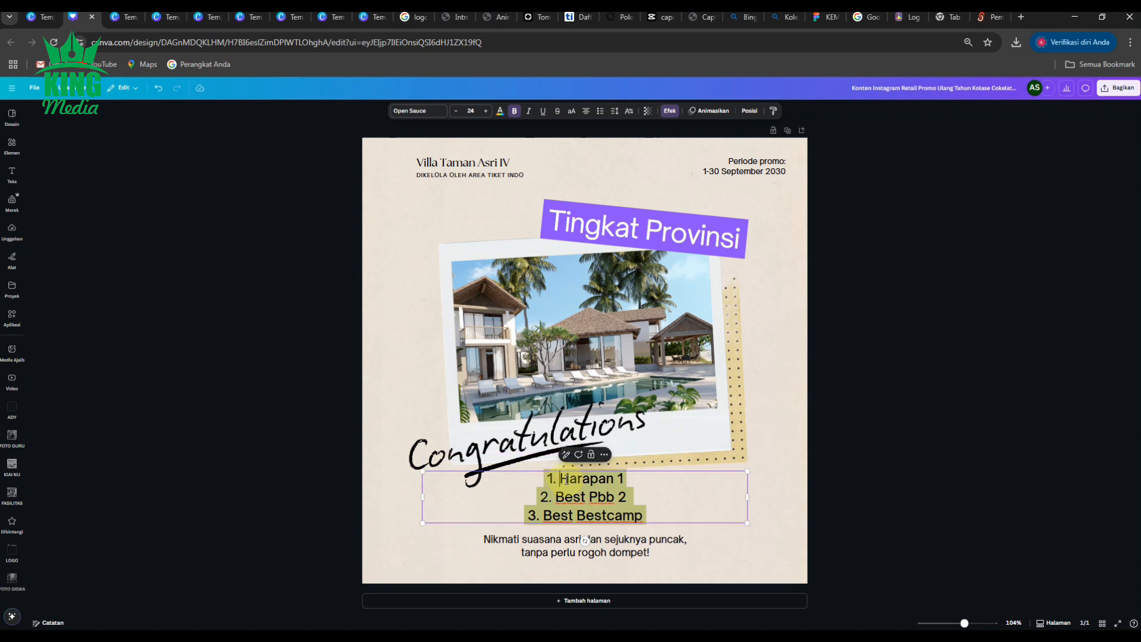
click(874, 451)
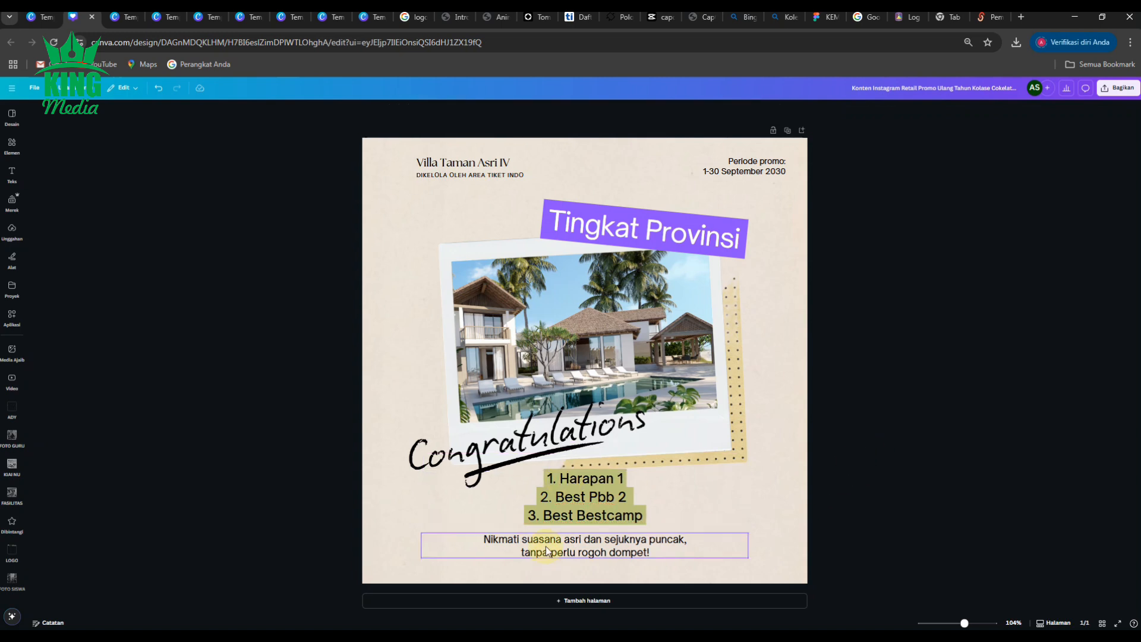
click(575, 498)
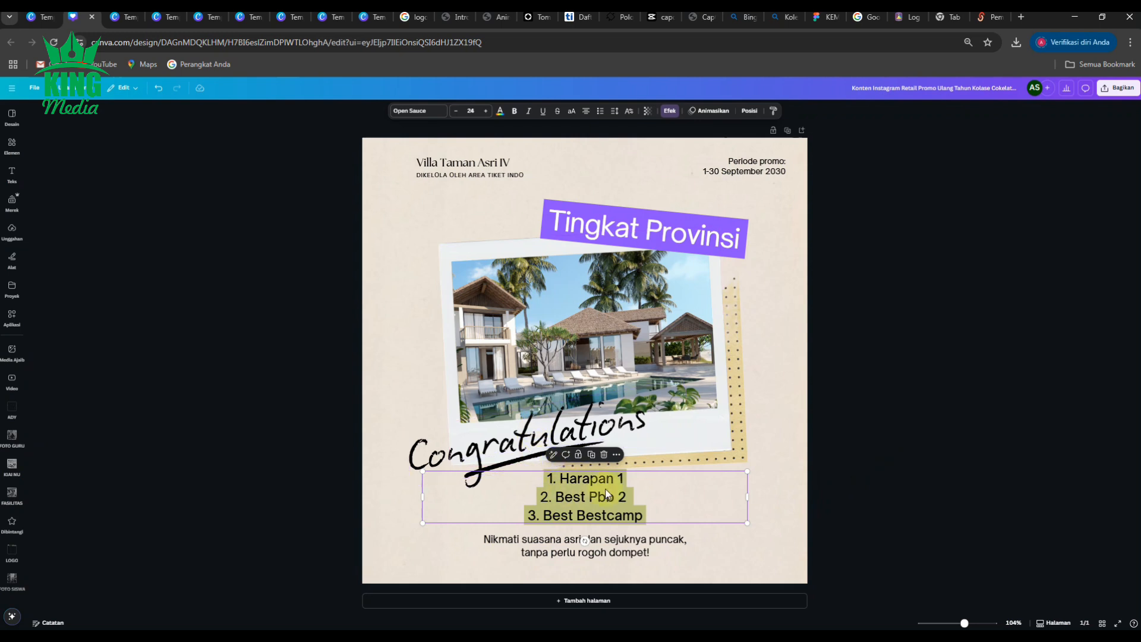
click(623, 478)
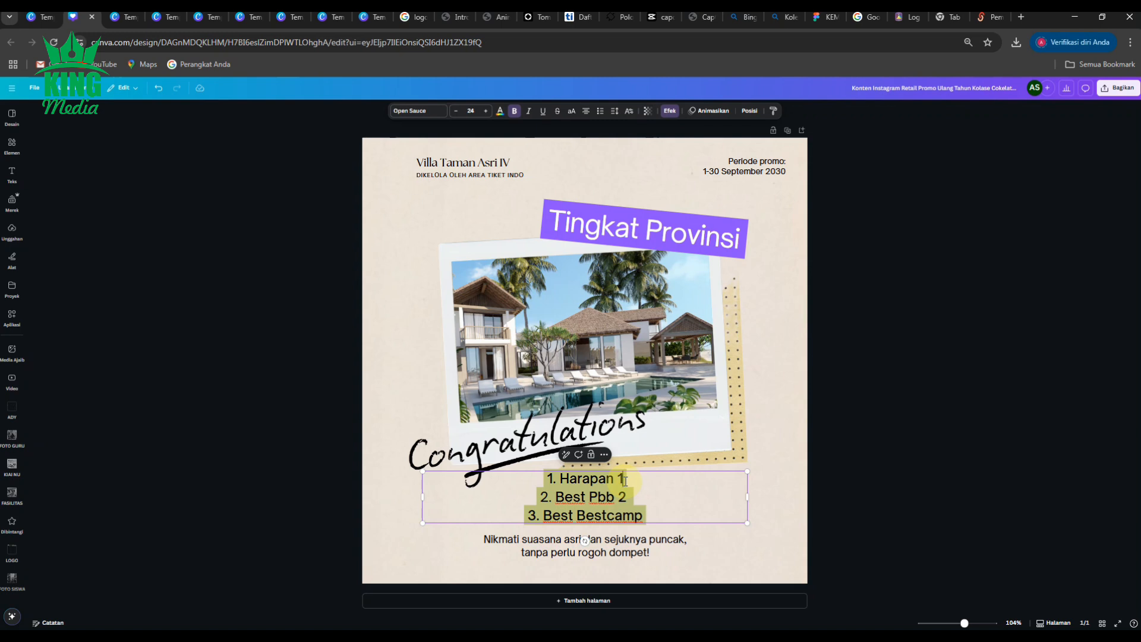
text(,)
key(BackSpace)
click(898, 458)
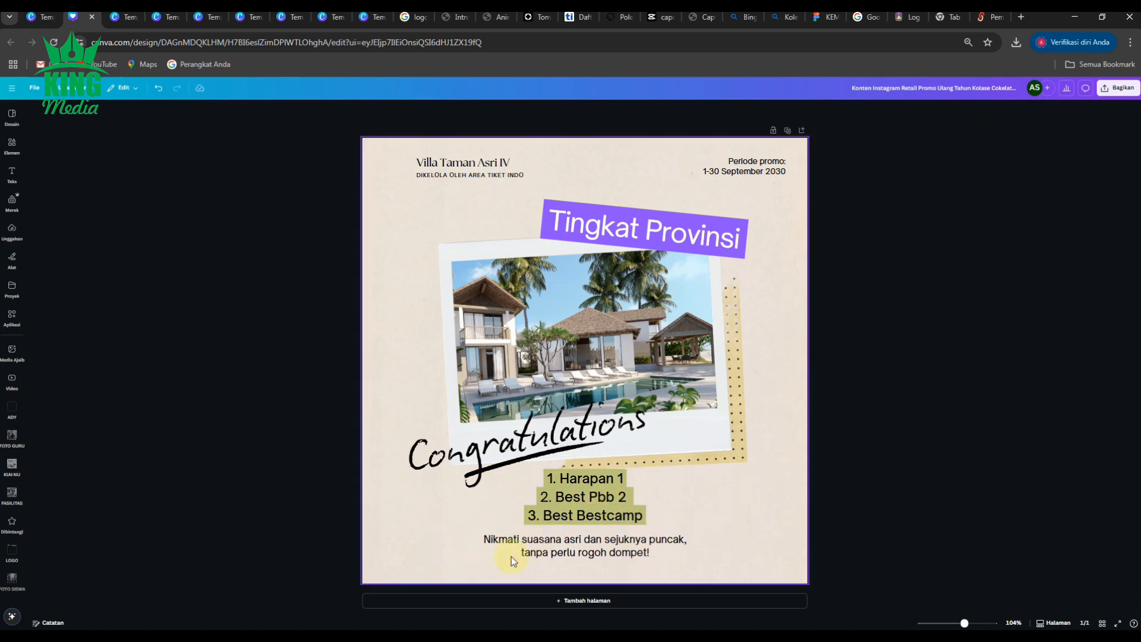
click(564, 538)
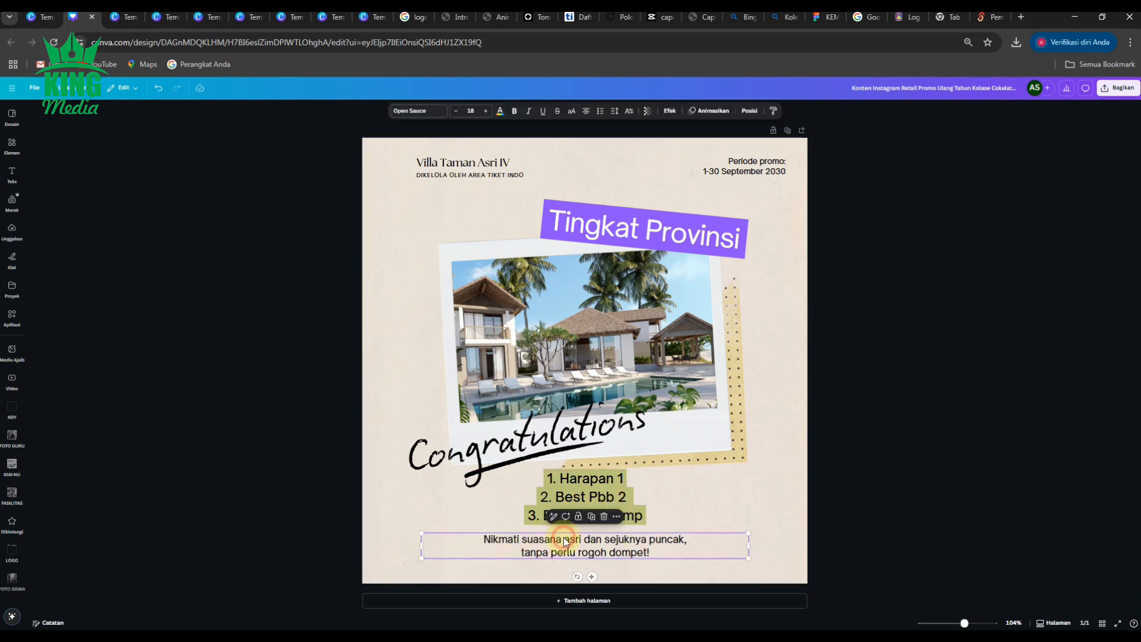
double_click(563, 541)
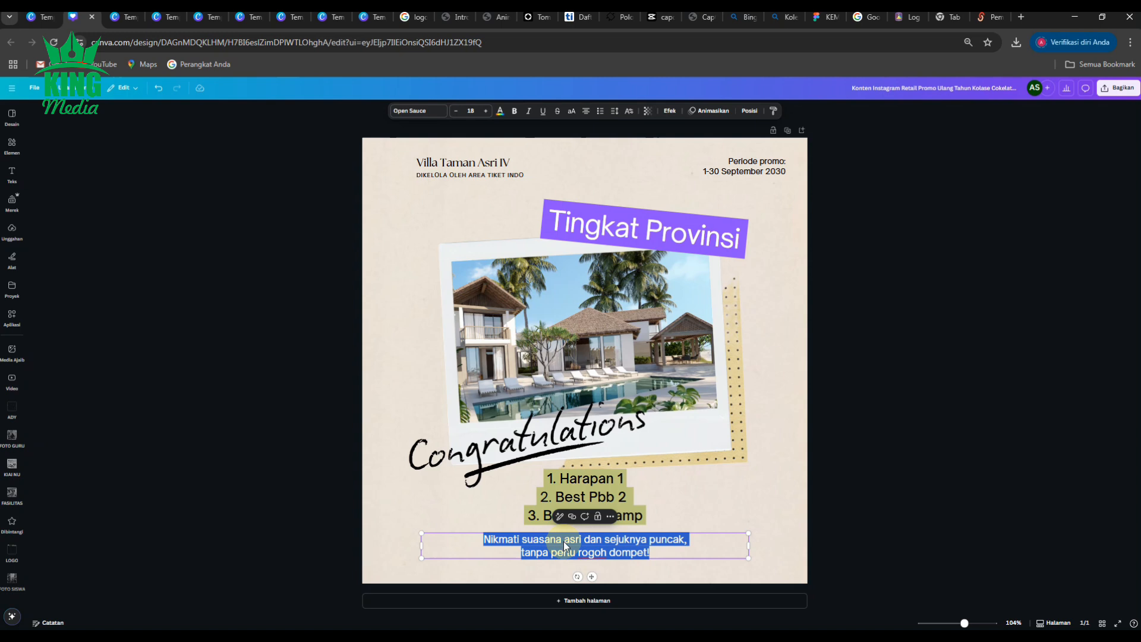
text(Visi)
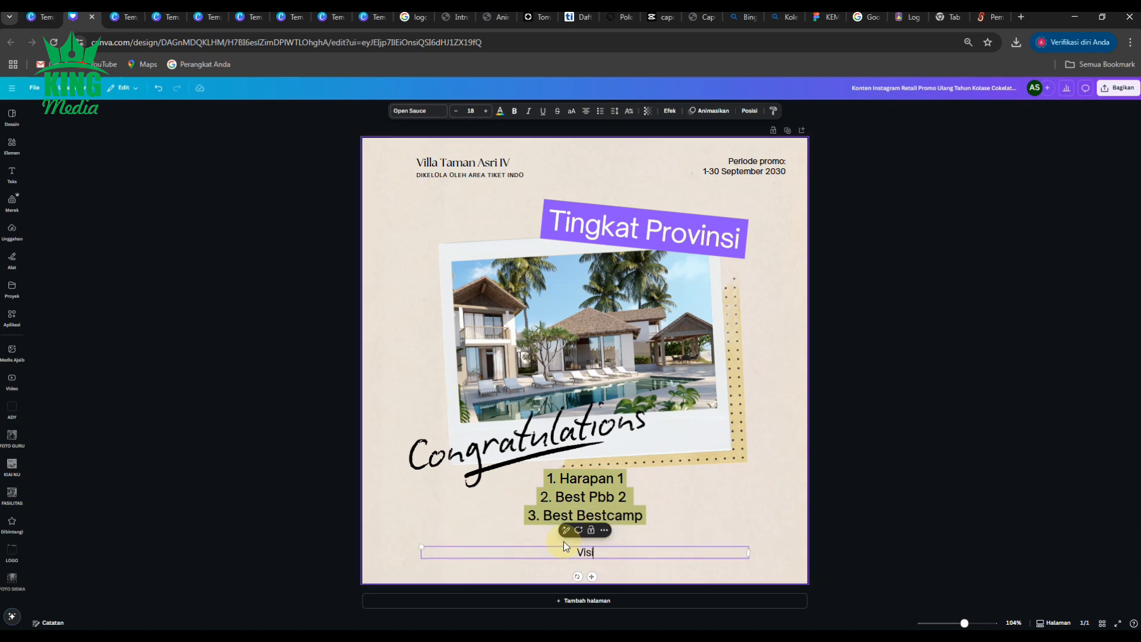
text(t Us : www.smkypm3ta)
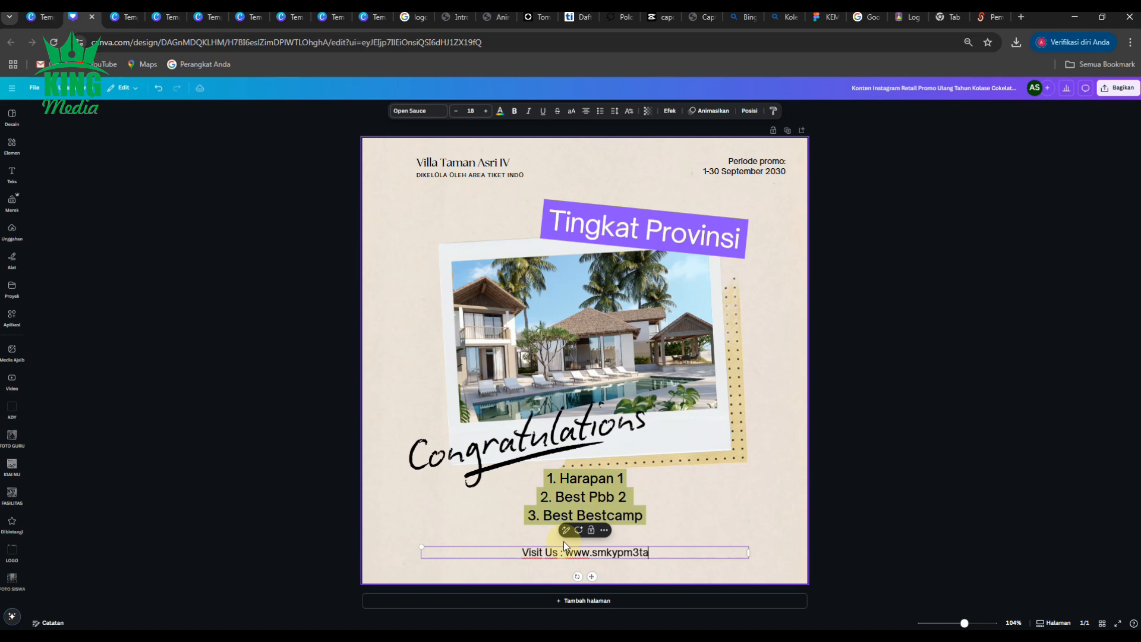
text(man.)
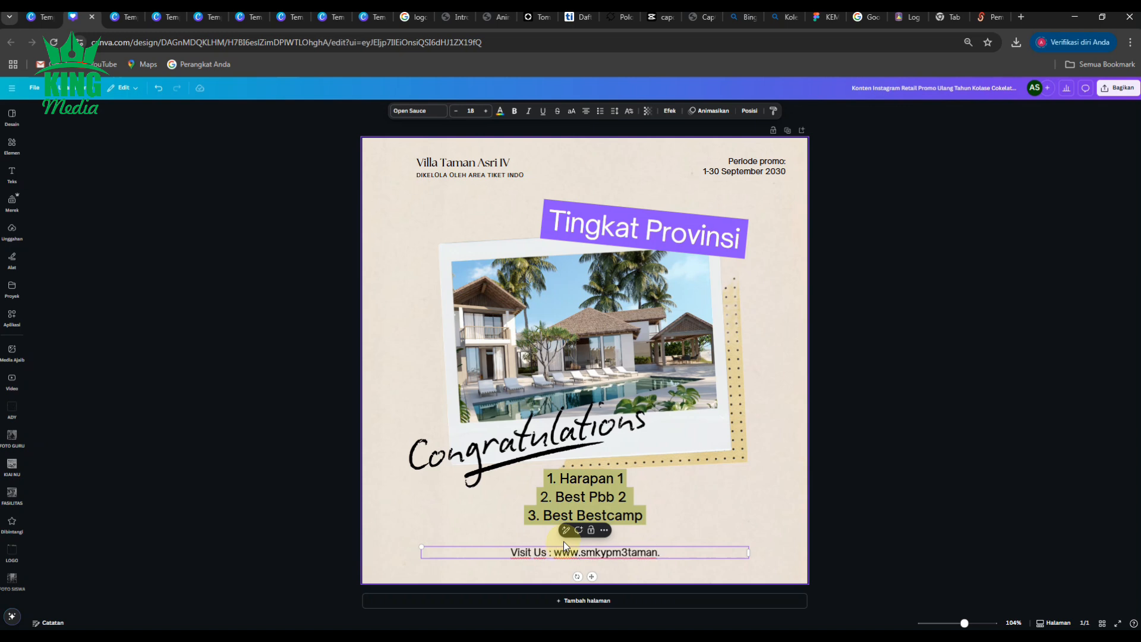
text(sch)
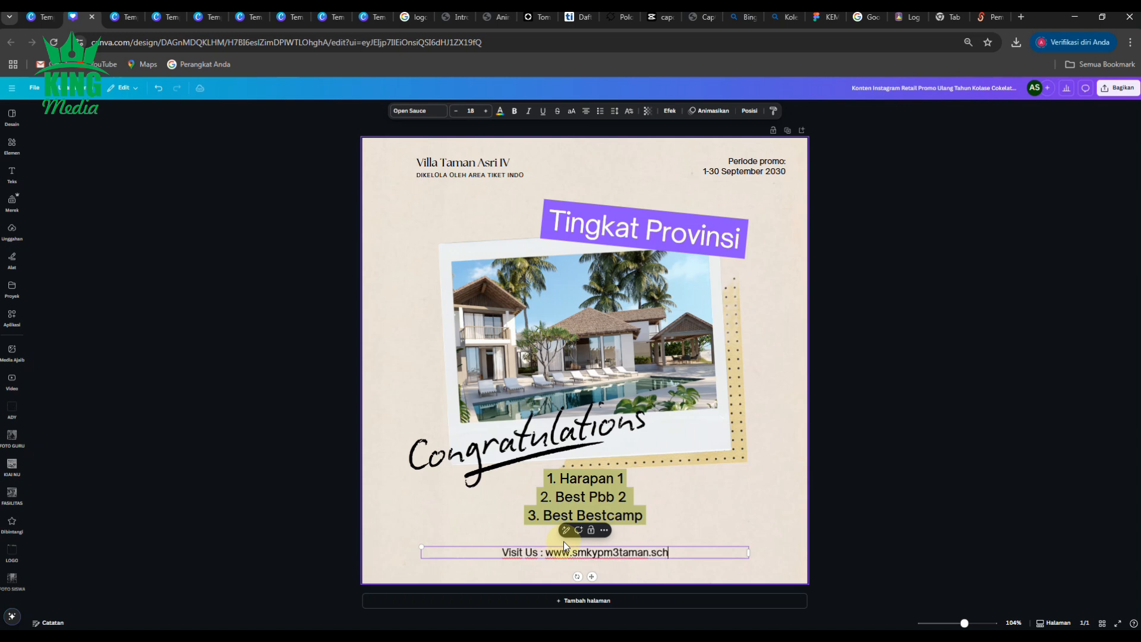
text(.id)
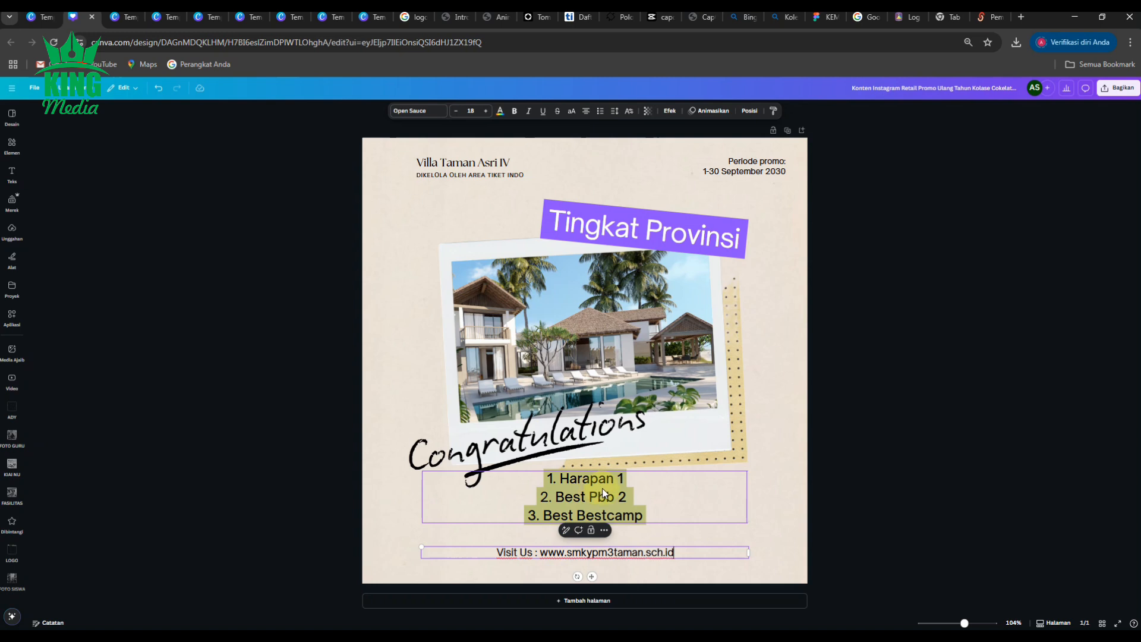
click(865, 530)
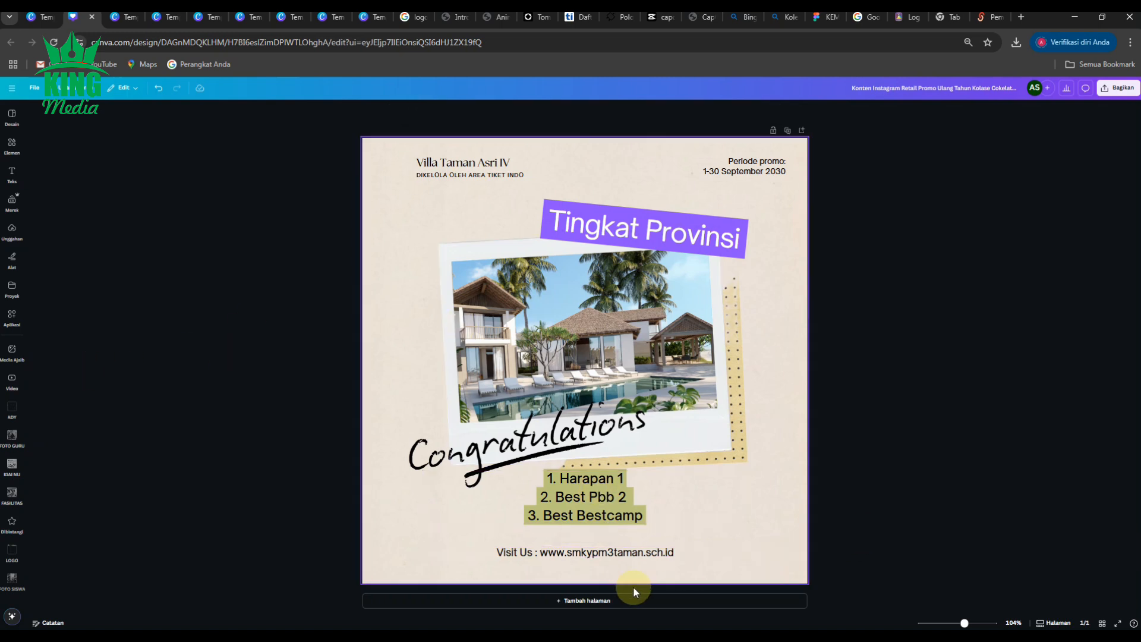
- Make the "Visit Us" website line bold and narrow its text box around the text to about 493 px wide
click(630, 558)
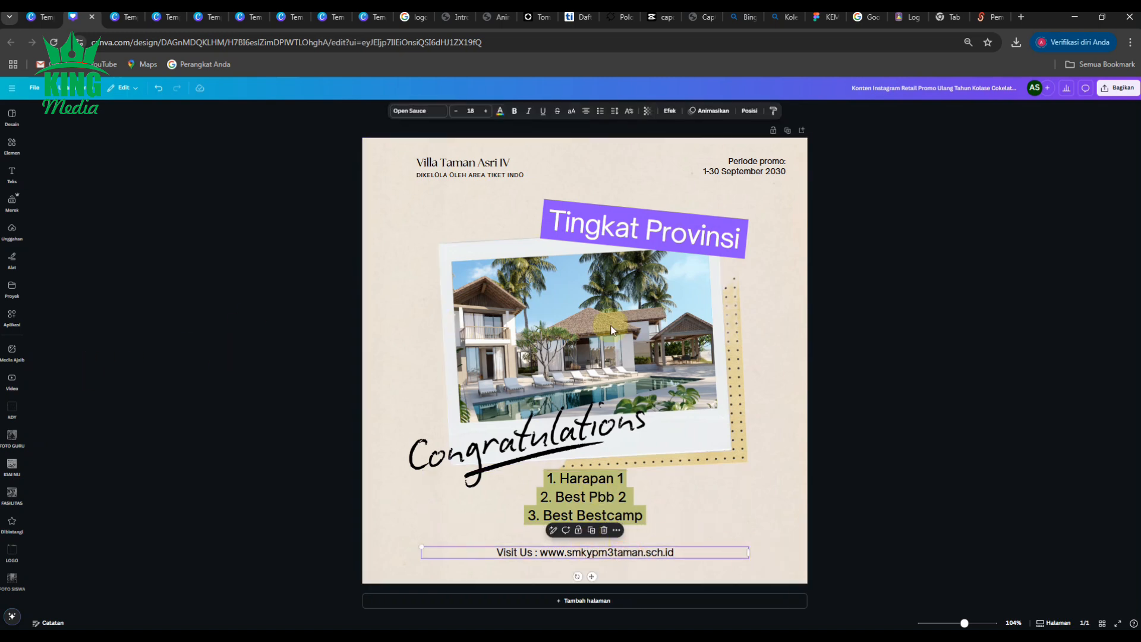
click(514, 110)
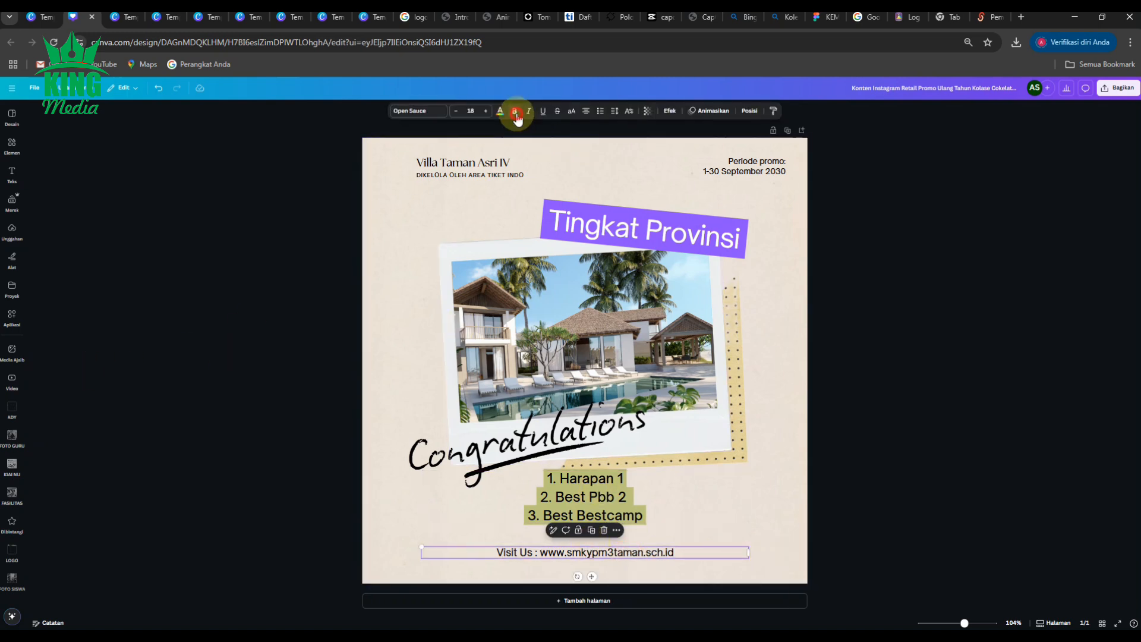
click(882, 497)
click(577, 555)
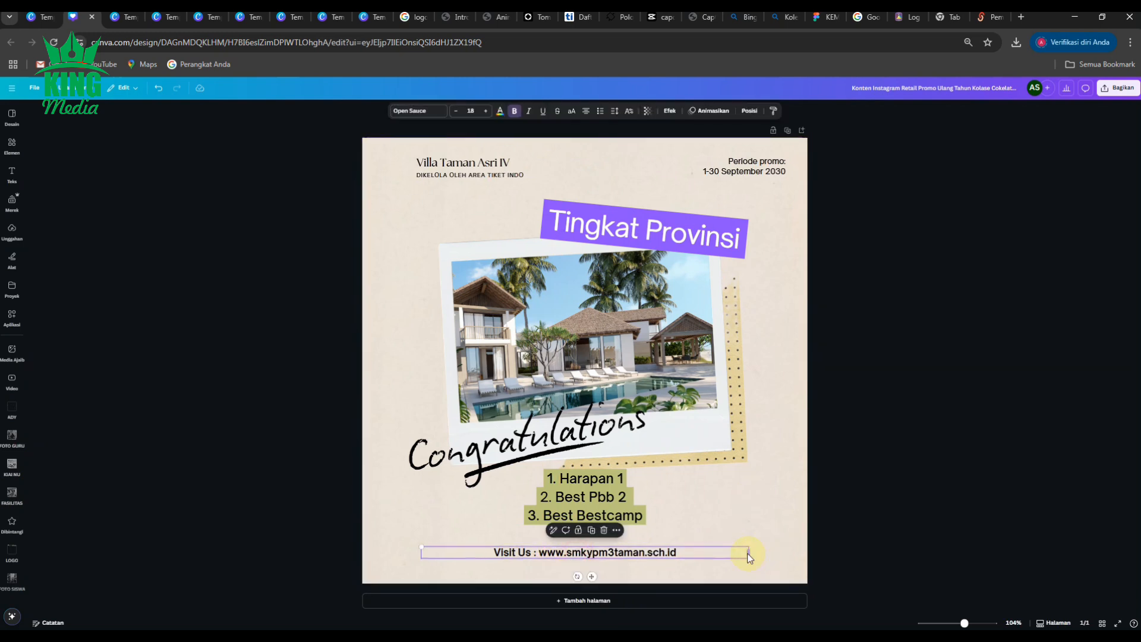
drag(750, 552, 688, 555)
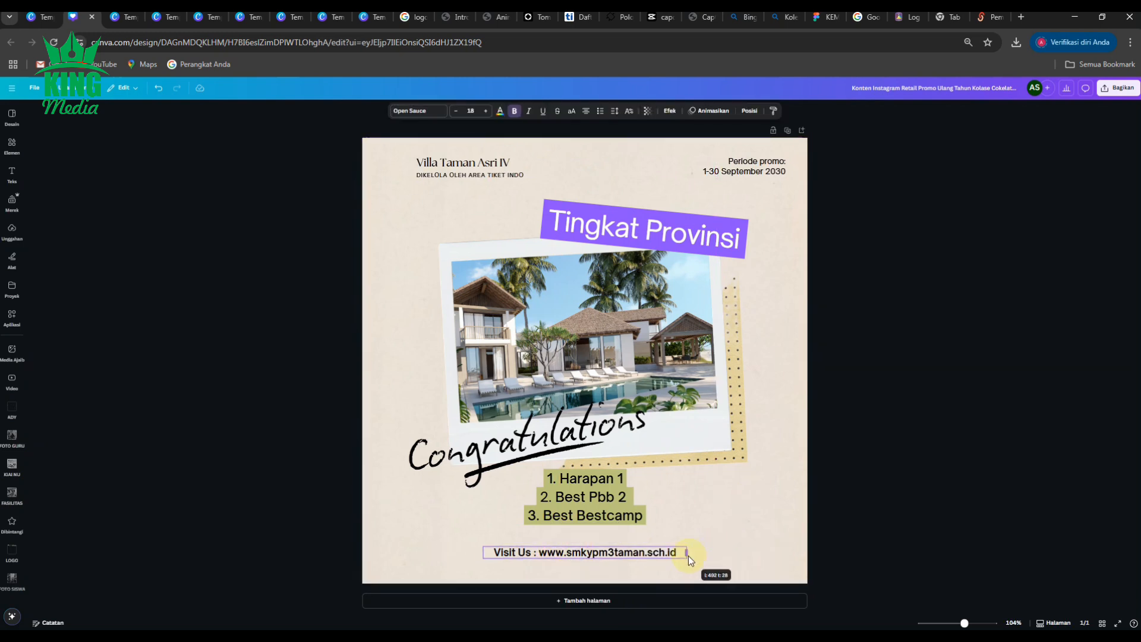
click(866, 516)
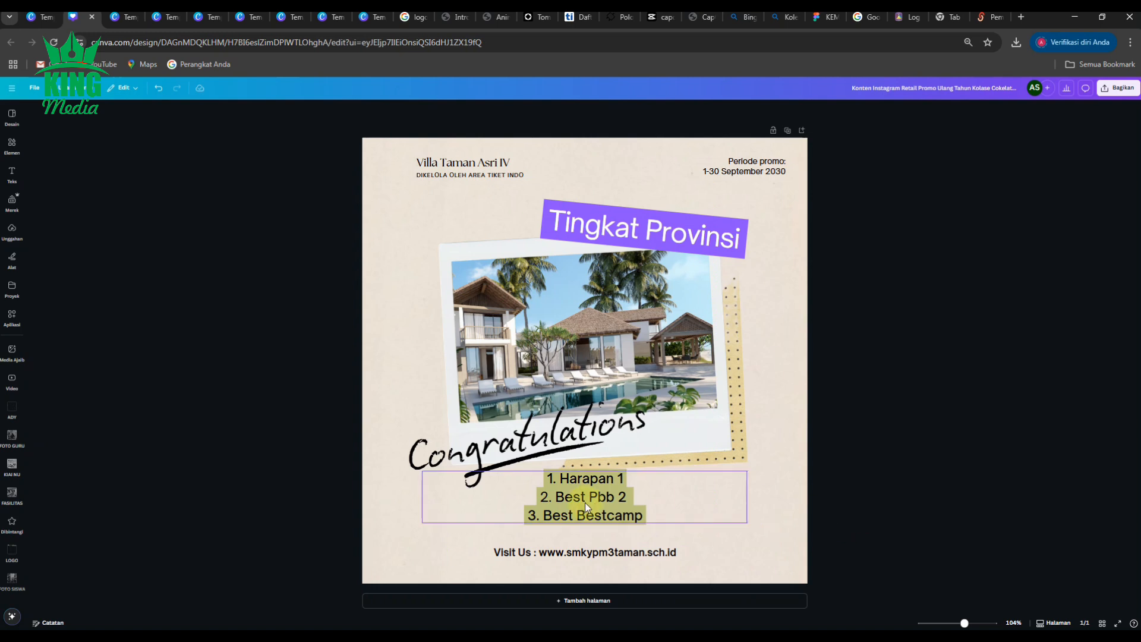
- Change the background effect colour of the three-line numbered list to the purple used behind "Tingkat Provinsi"
click(649, 511)
click(670, 111)
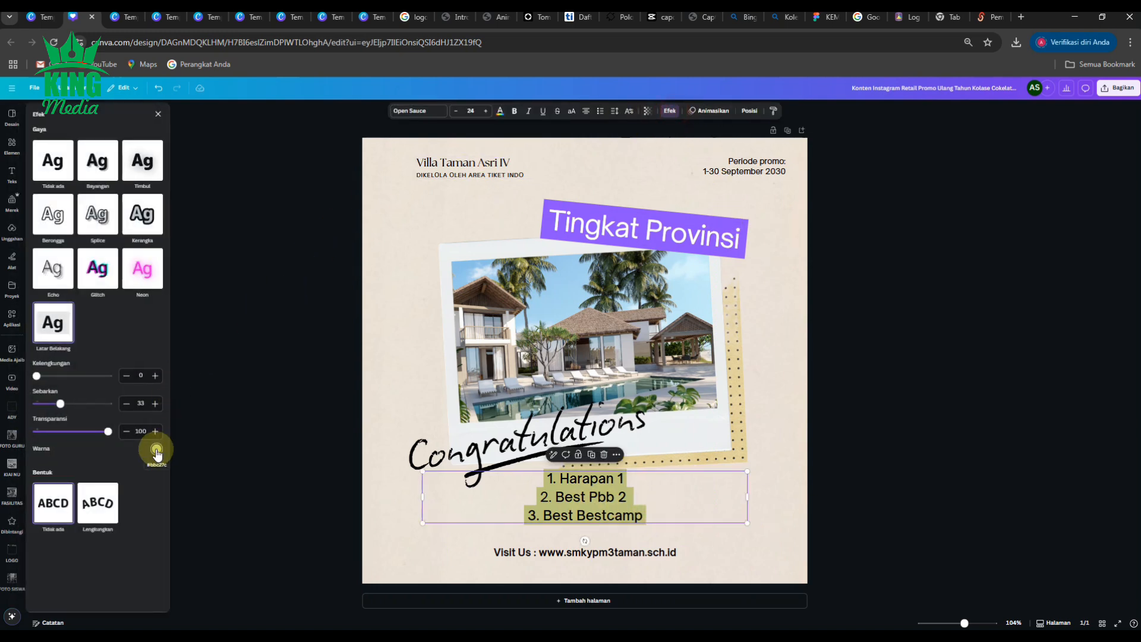
click(157, 452)
click(130, 389)
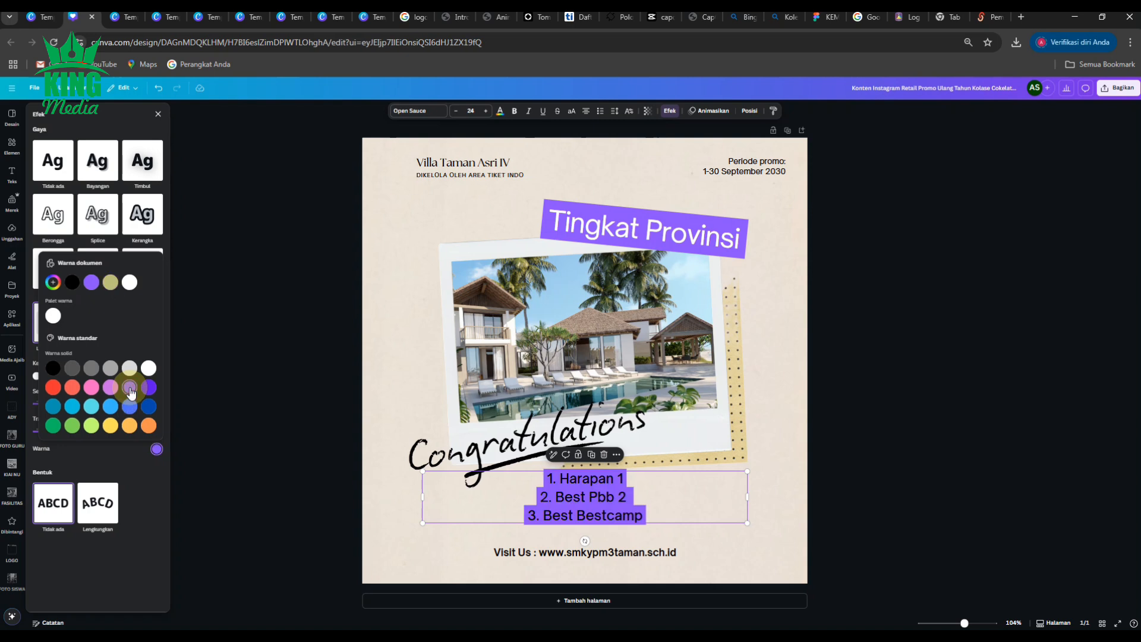
click(327, 170)
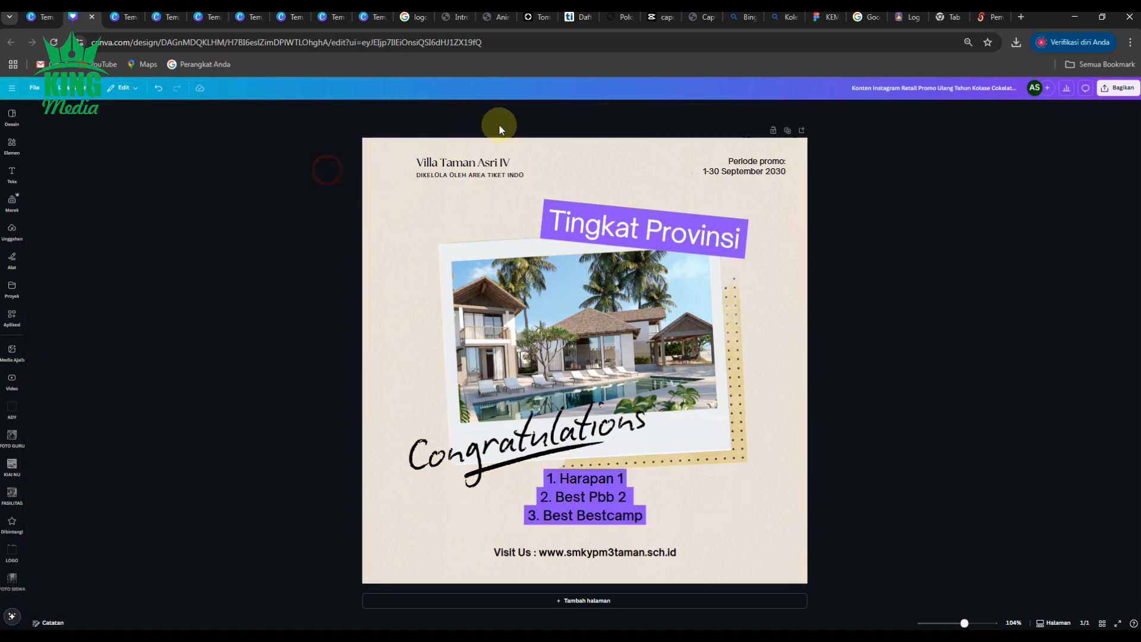
- Set the text colour of the numbered list to white
click(648, 498)
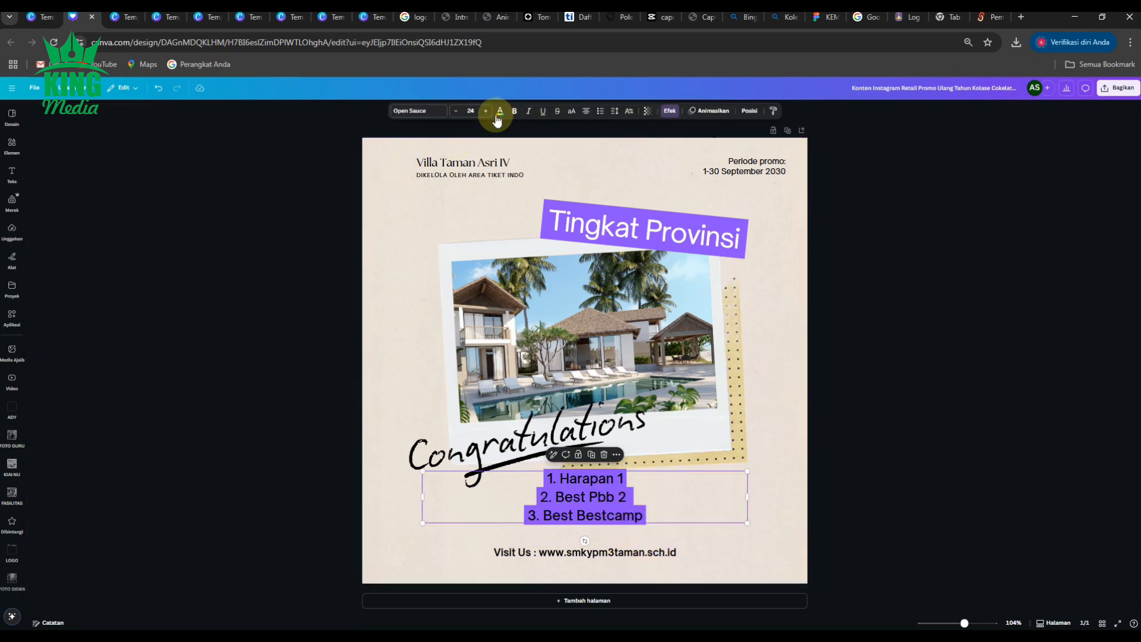
click(499, 113)
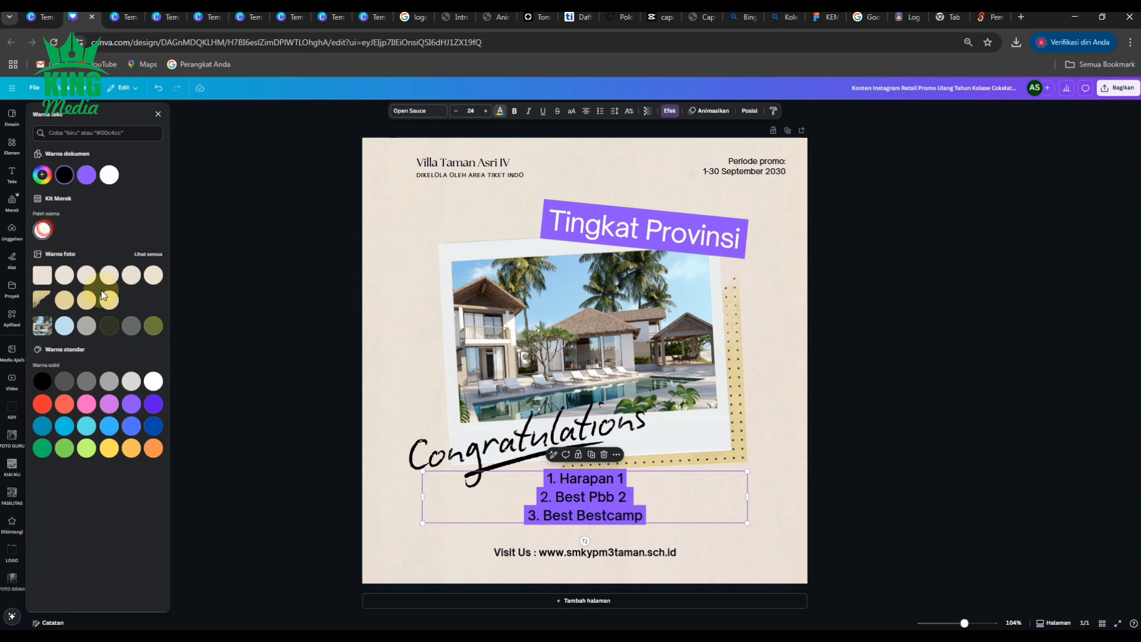
click(313, 345)
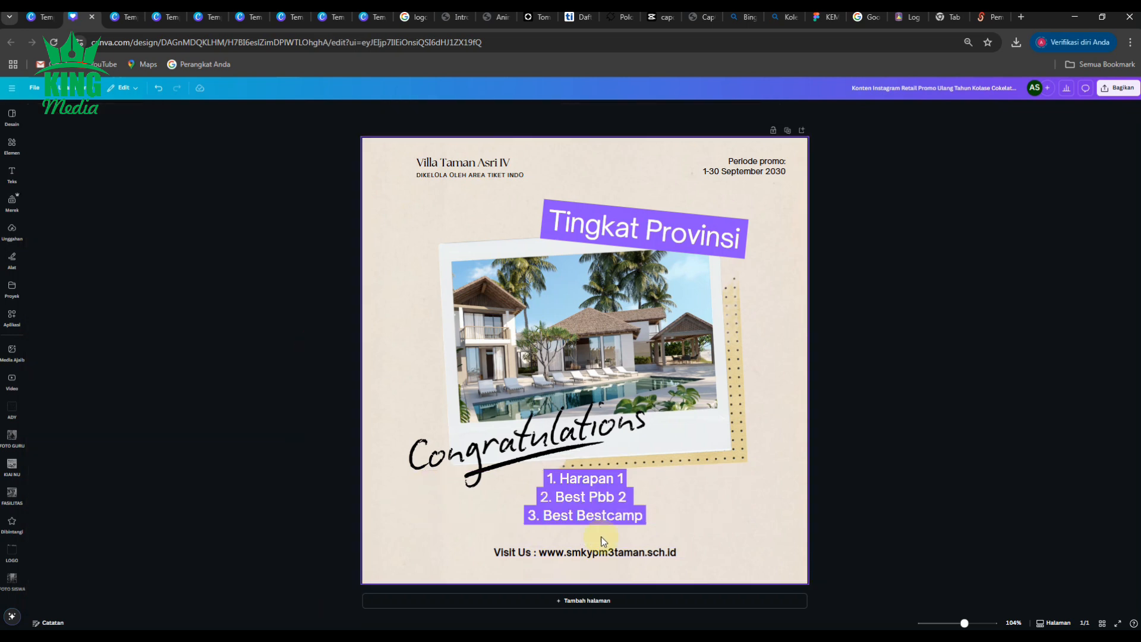
- Move the numbered list slightly down from the photo and narrow its text box to fit closely around the text
drag(612, 506, 610, 509)
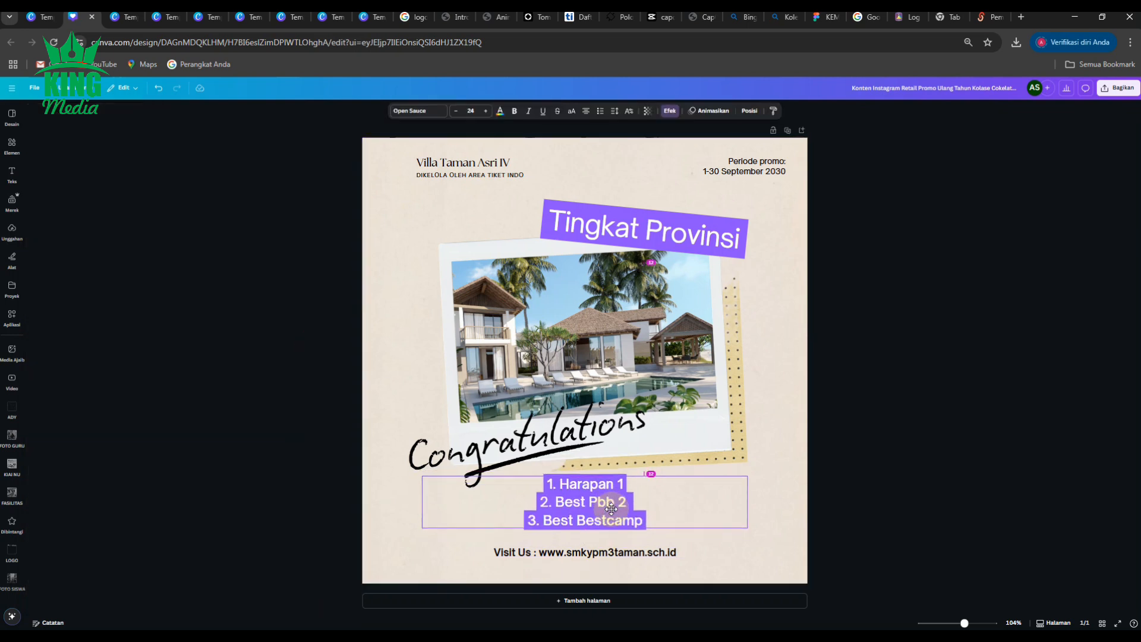
click(904, 476)
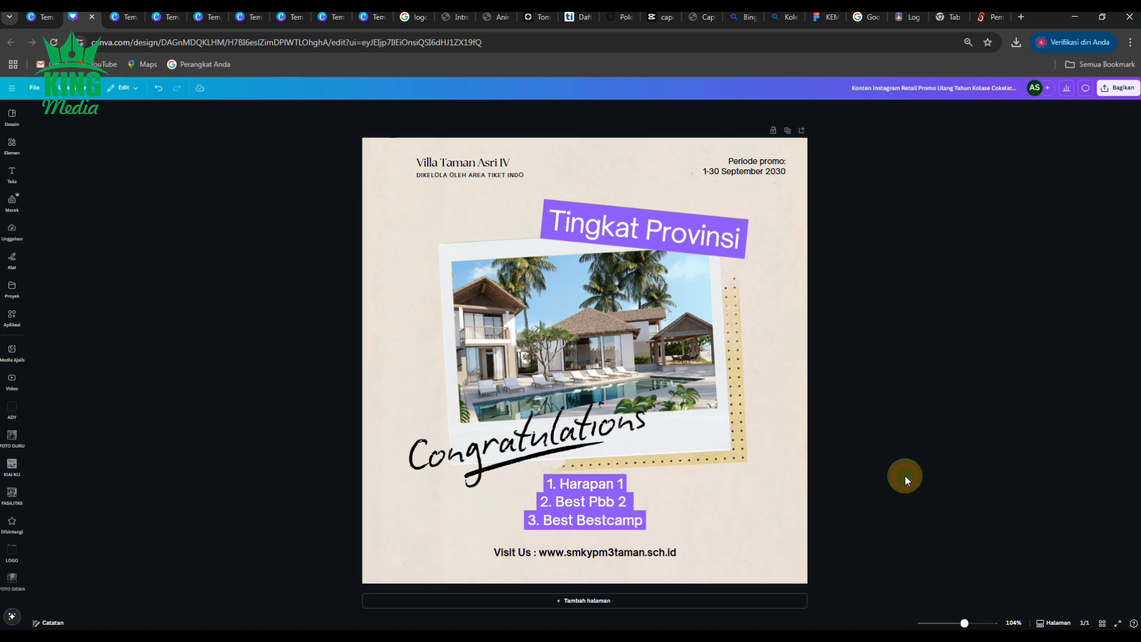
click(583, 512)
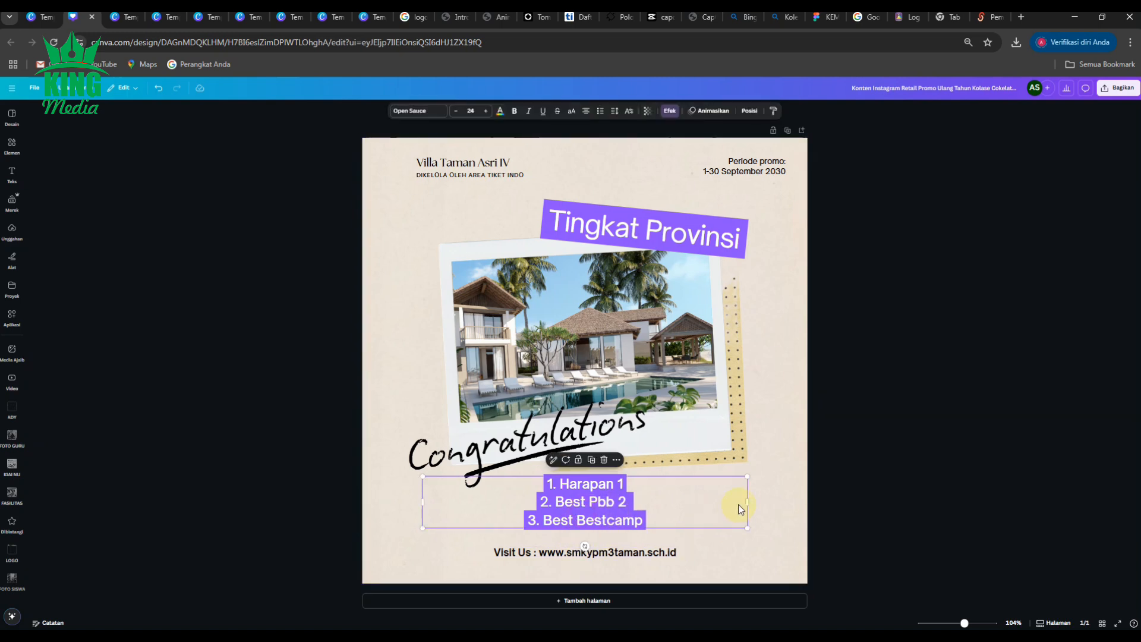
drag(750, 502, 654, 508)
click(837, 504)
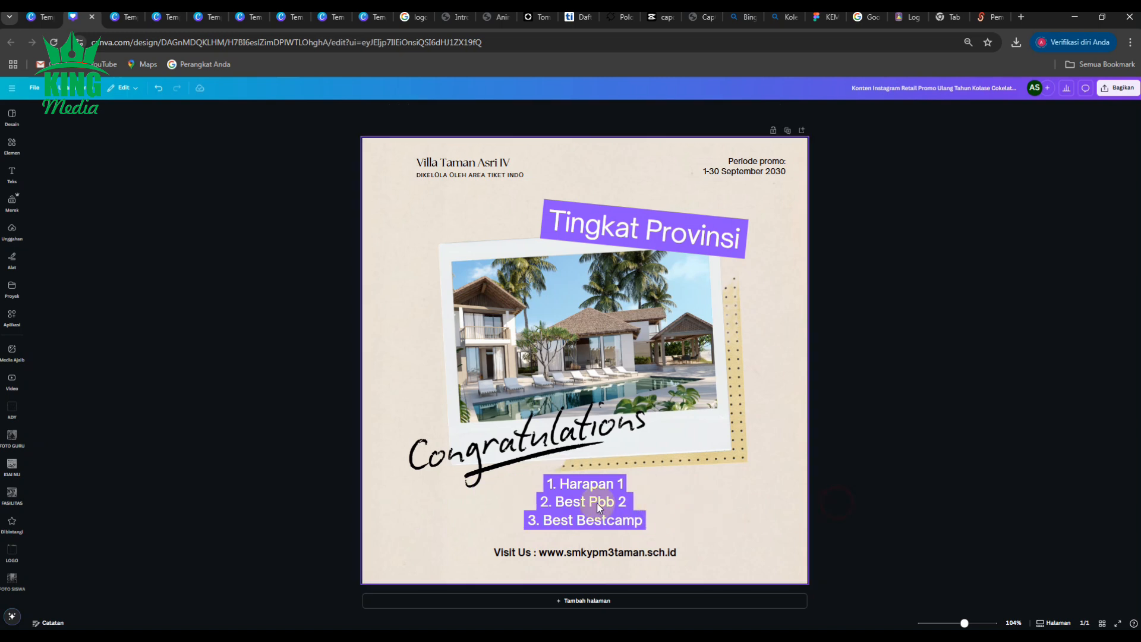
- Shift the numbered list and the "Visit Us" line further down toward the poster's lower edge
drag(581, 503, 627, 534)
shift+click(628, 553)
click(892, 503)
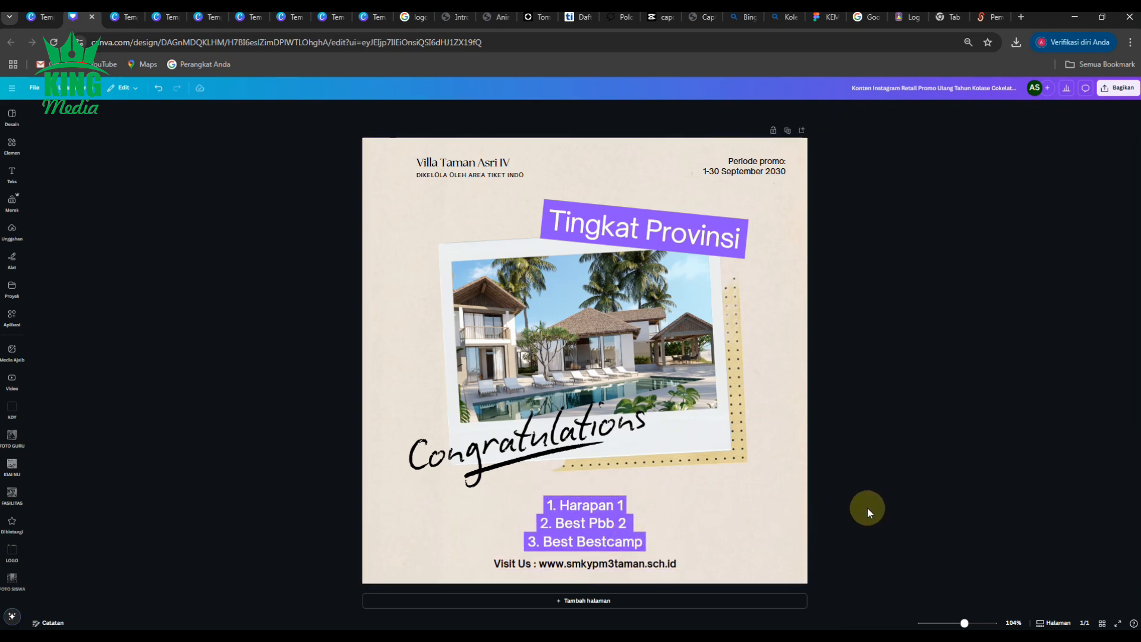
- Right-align the numbered list and place it below the photo's lower-right corner, flush with the photo's right edge
click(635, 513)
click(588, 112)
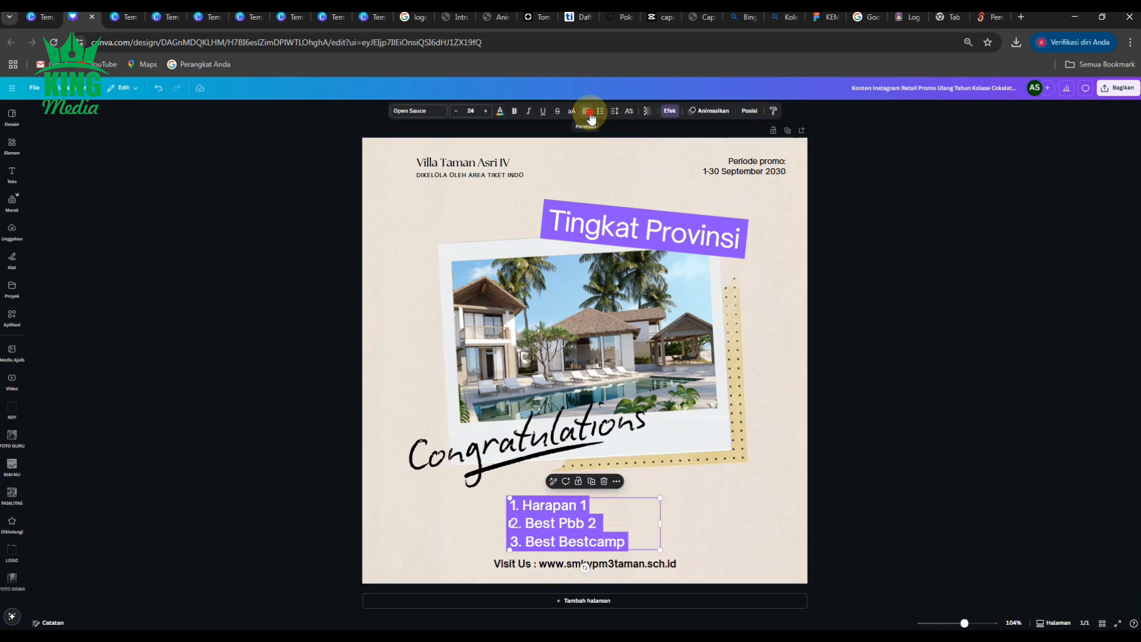
click(591, 116)
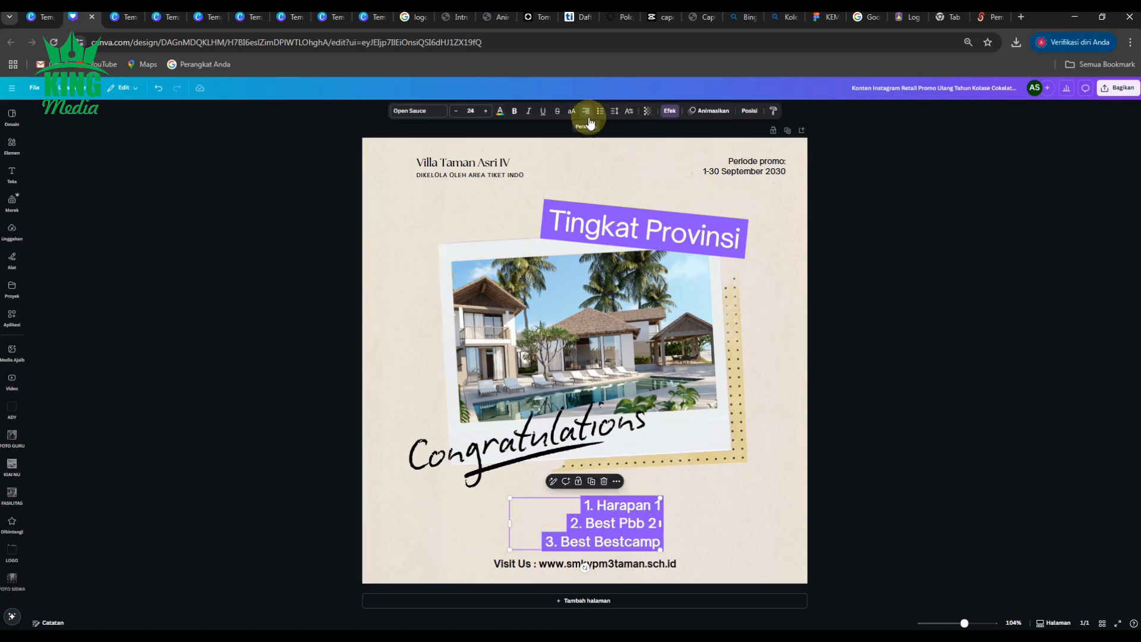
drag(631, 517, 715, 507)
click(838, 473)
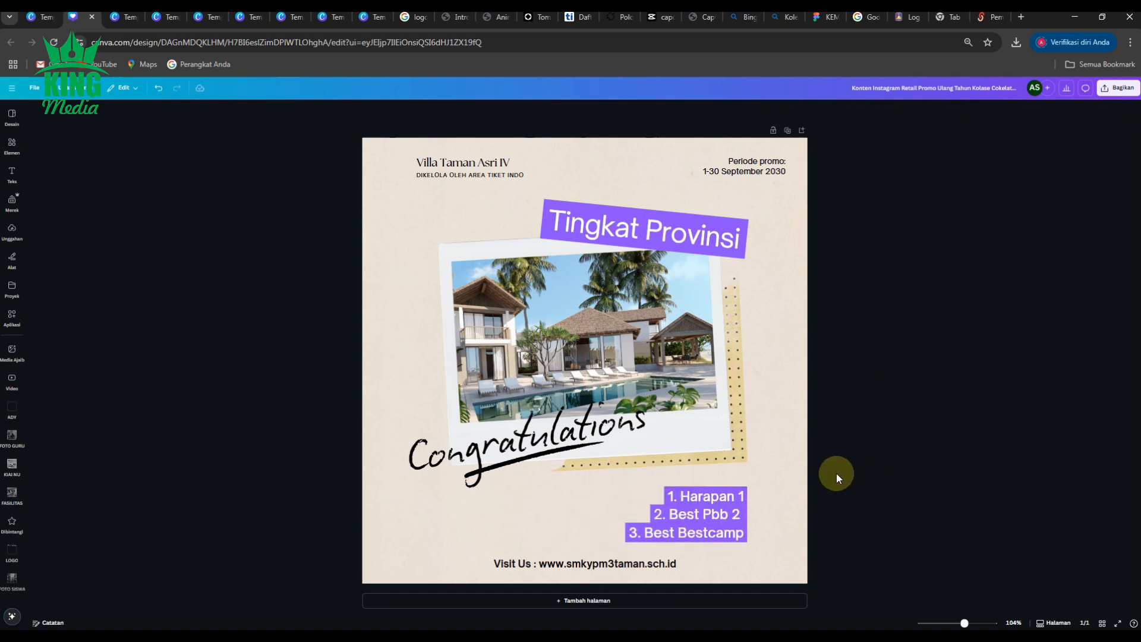
- Duplicate the "Visit Us" line into the space beneath "Congratulations", beside the numbered list, and left-align the copy
click(579, 567)
drag(580, 567, 522, 502)
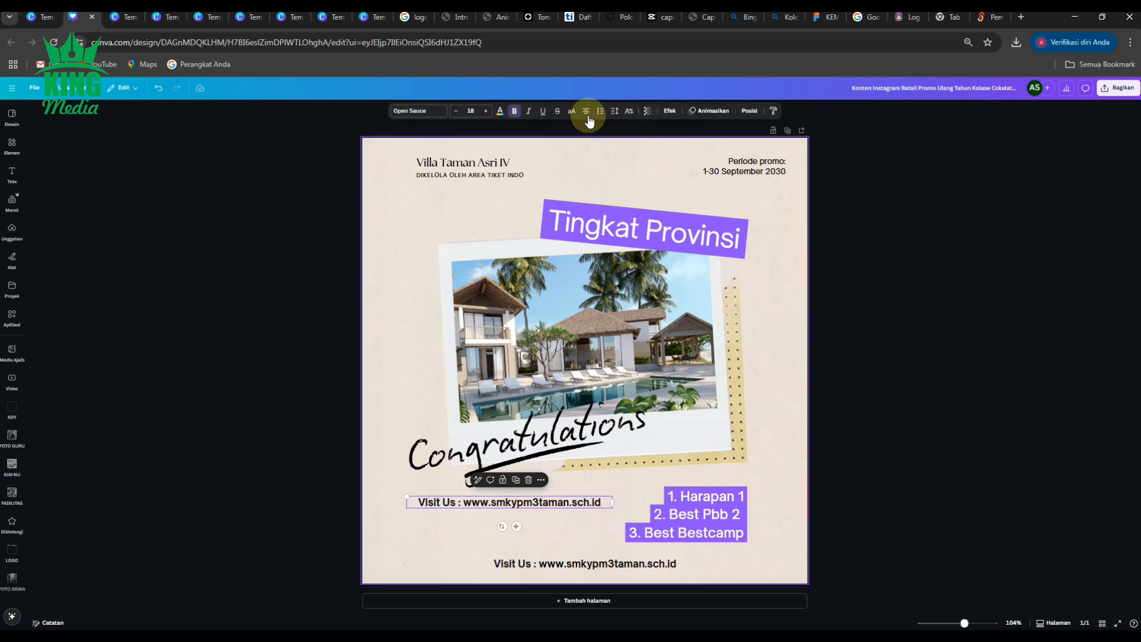
click(586, 112)
- Replace the duplicated line's text with "Team Paskibra SMK YPM 3 Taman"
double_click(550, 502)
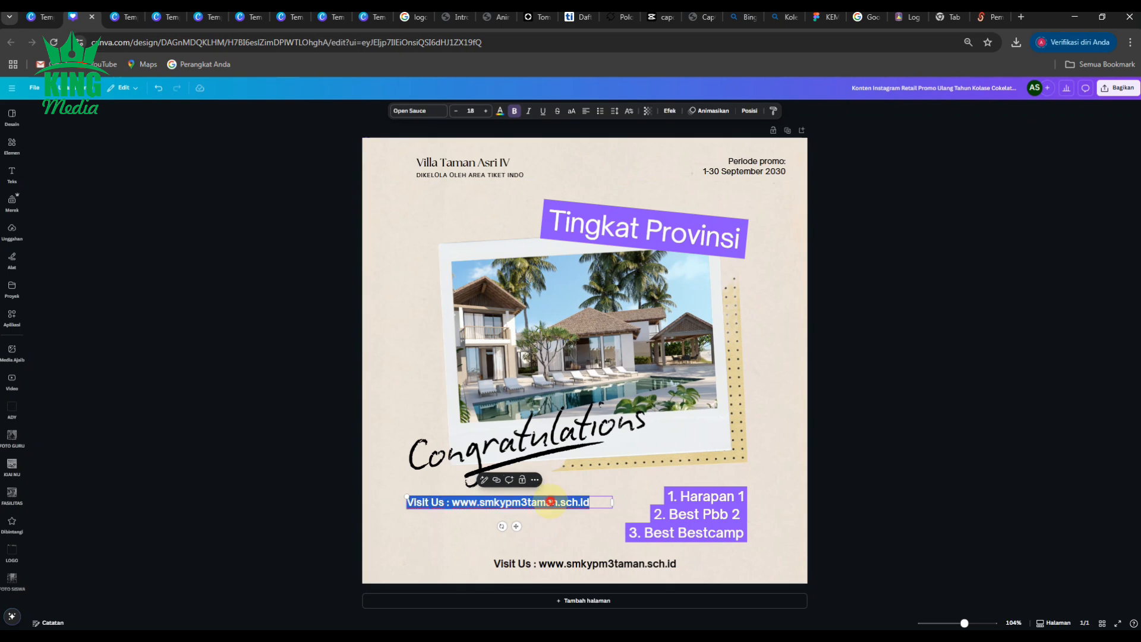
text(Tea)
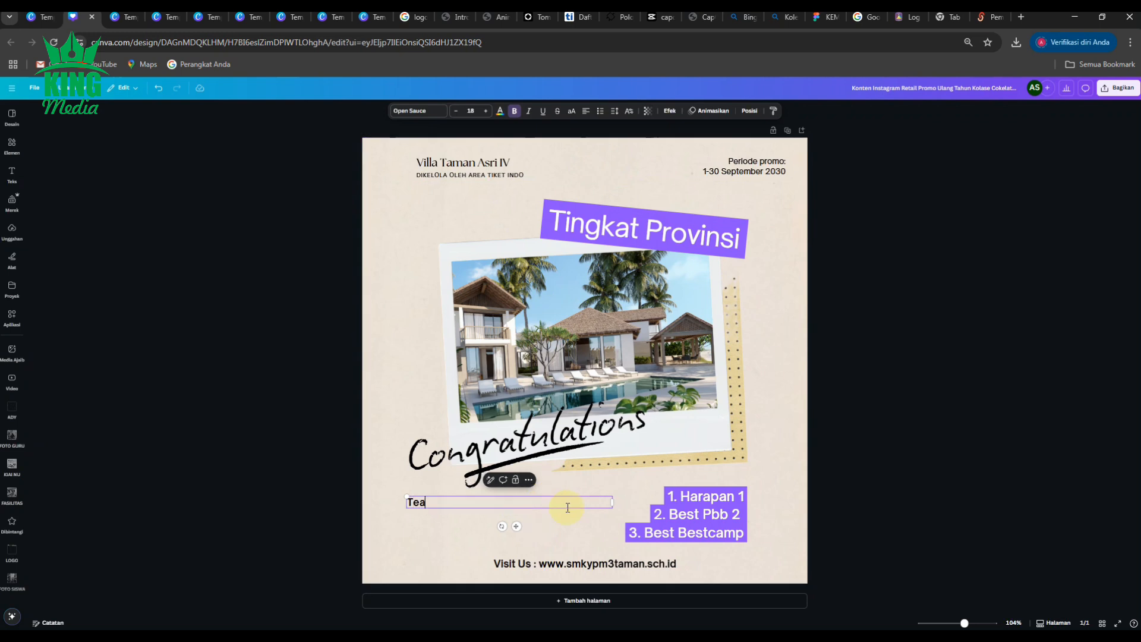
text(m Paskibra)
text(SMK)
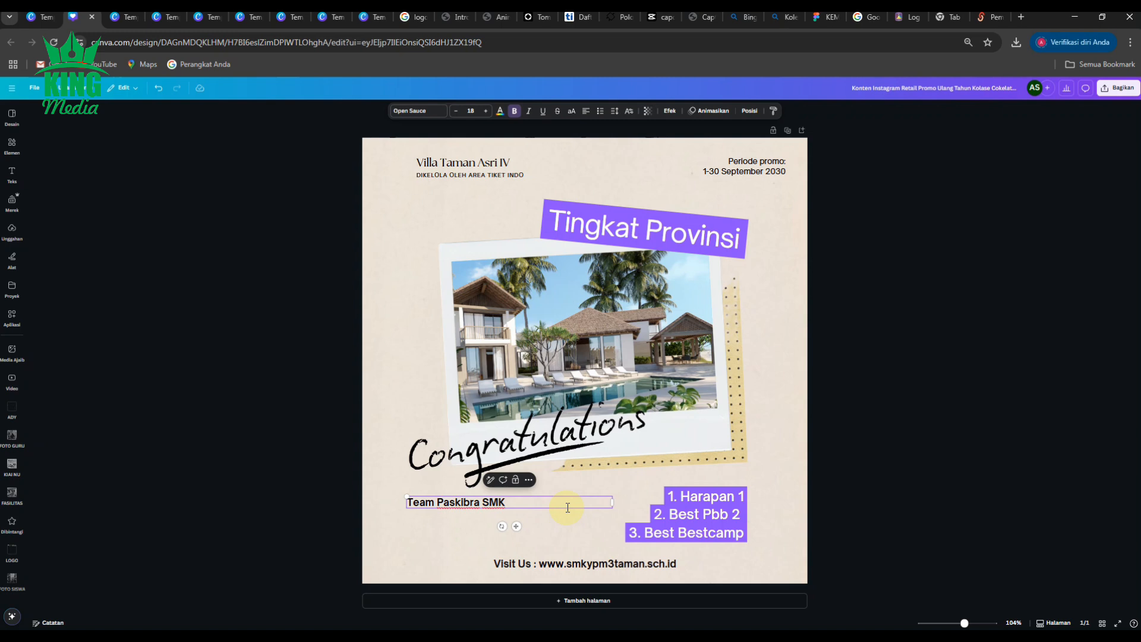
text(Y)
key(BackSpace)
text(YPM 3 Taman)
click(871, 456)
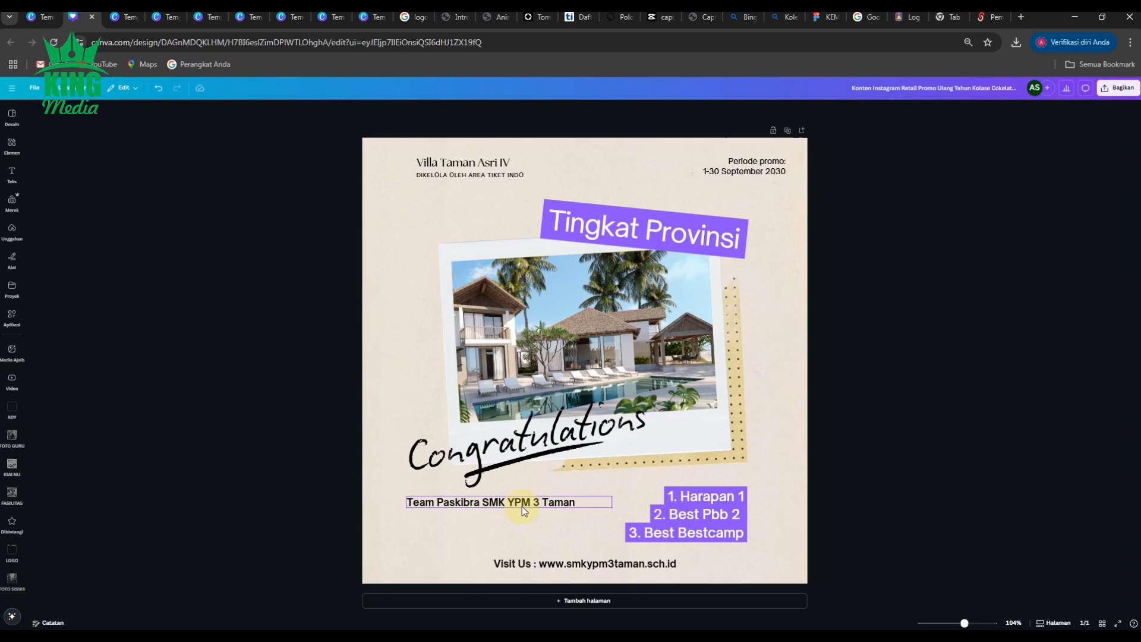
- Move the team name line up slightly so it sits level with the first line of the numbered list
drag(522, 506, 525, 497)
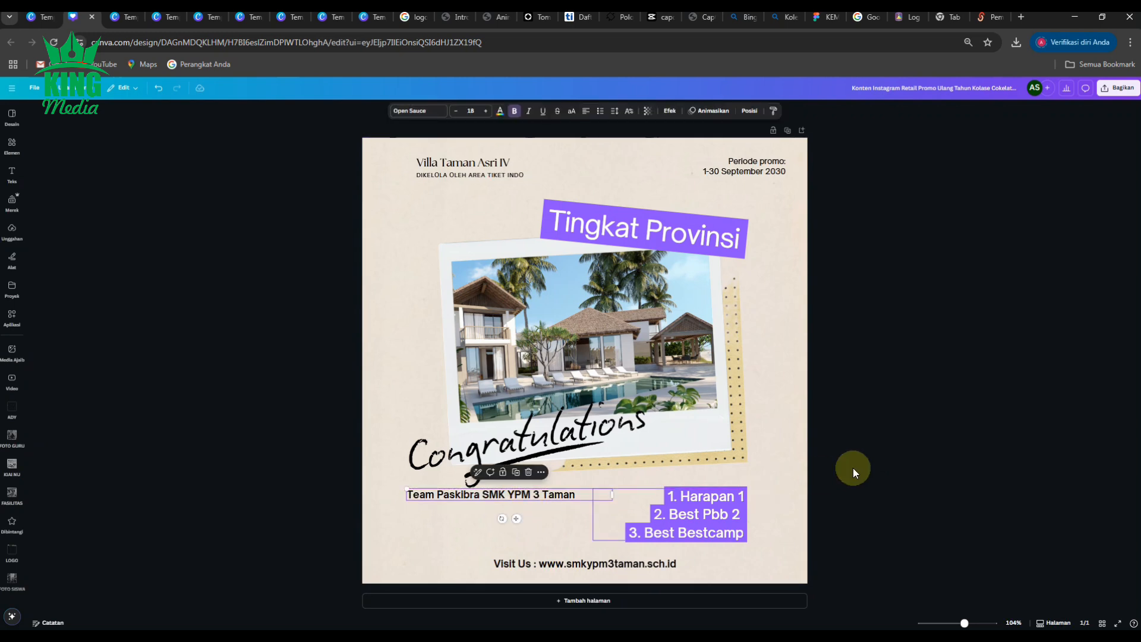
click(885, 460)
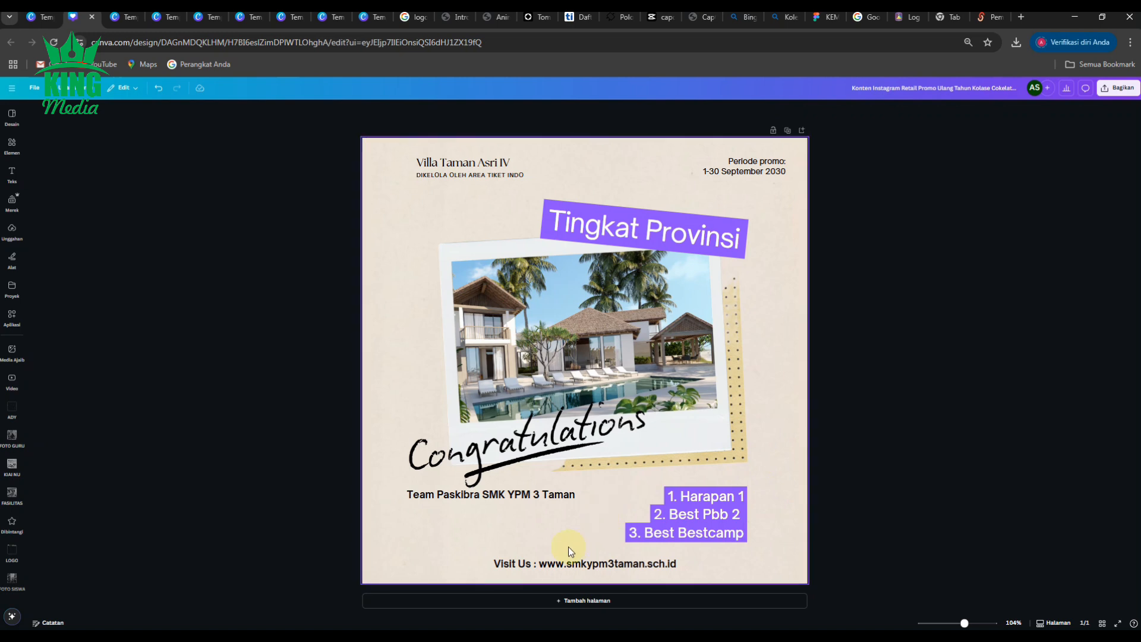
click(540, 497)
click(723, 507)
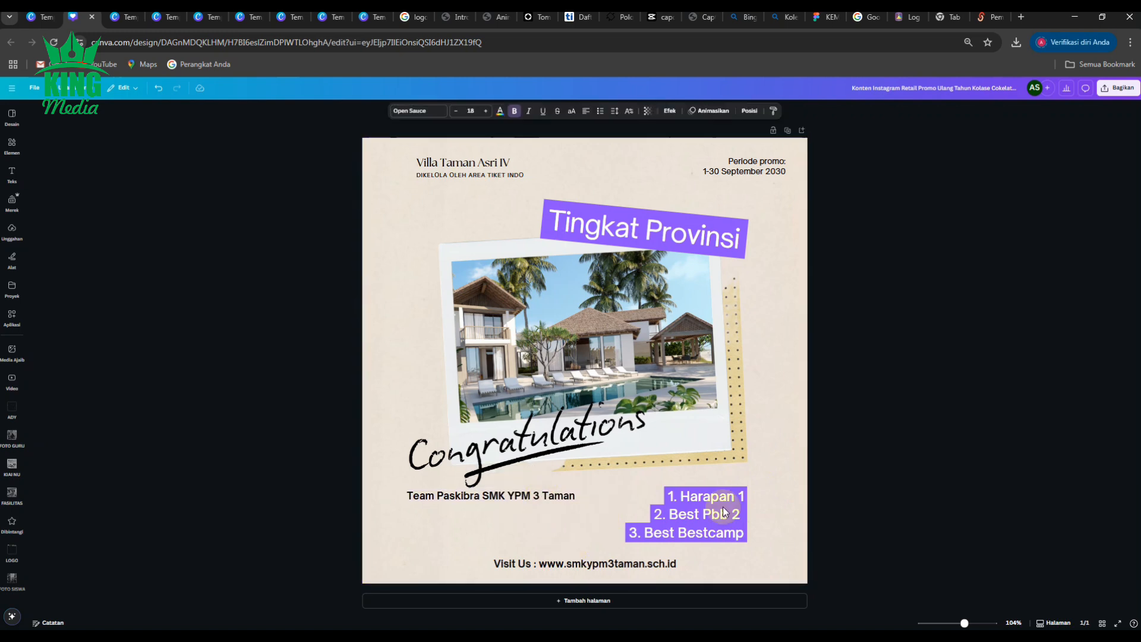
click(964, 478)
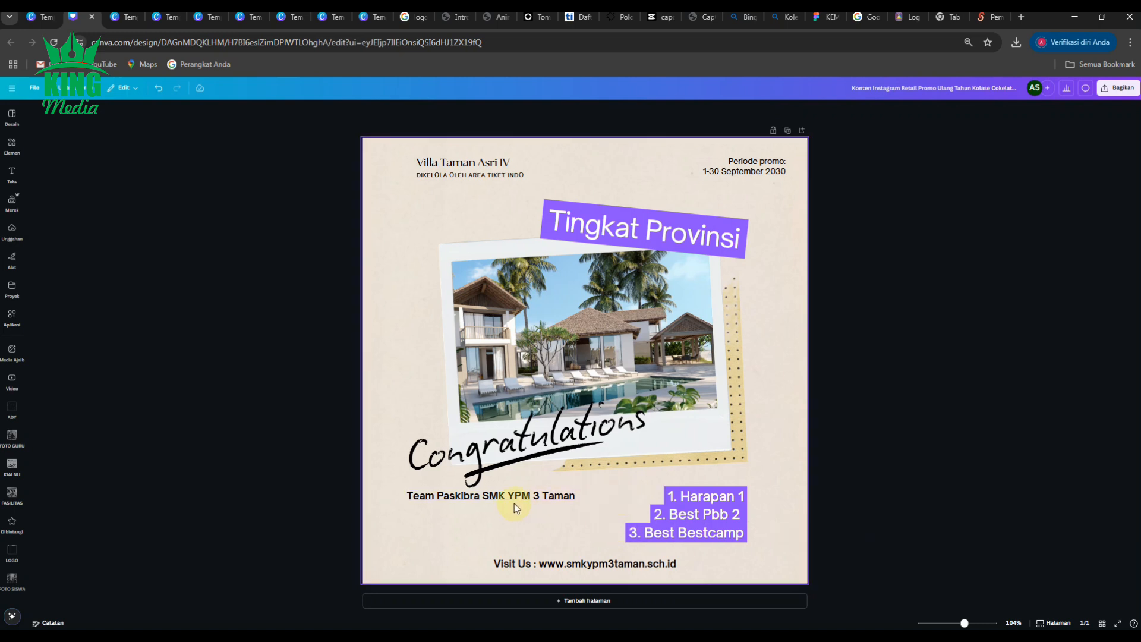
- Add the second line "atas Prestasi yang diraih" under the team name and move the text down clear of "Congratulations"
click(545, 495)
click(586, 500)
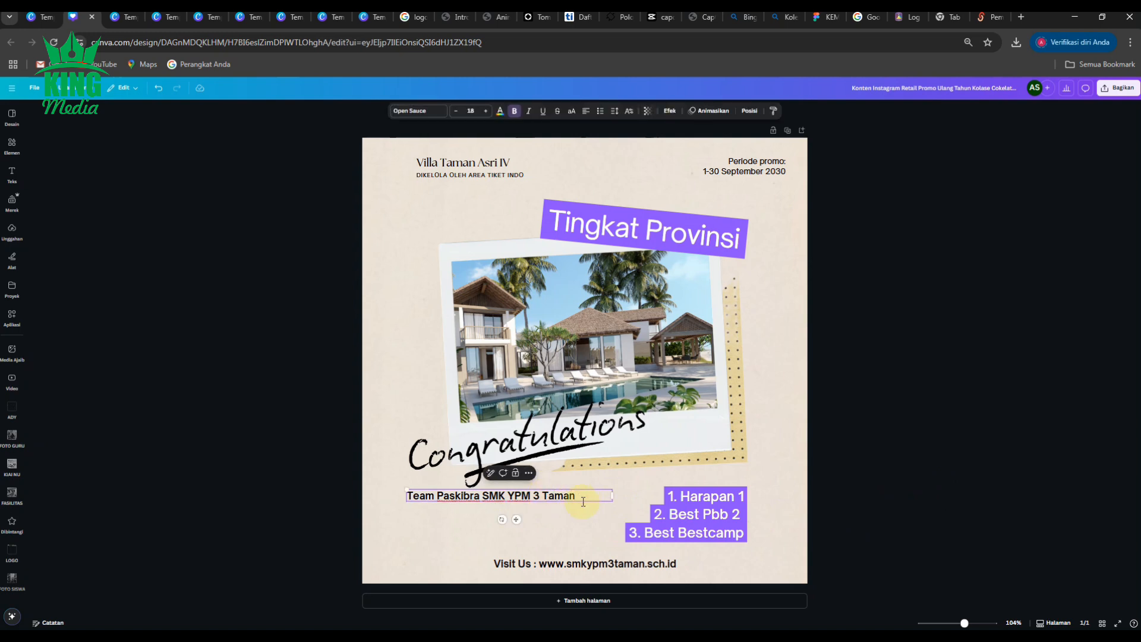
key(Return)
text(a)
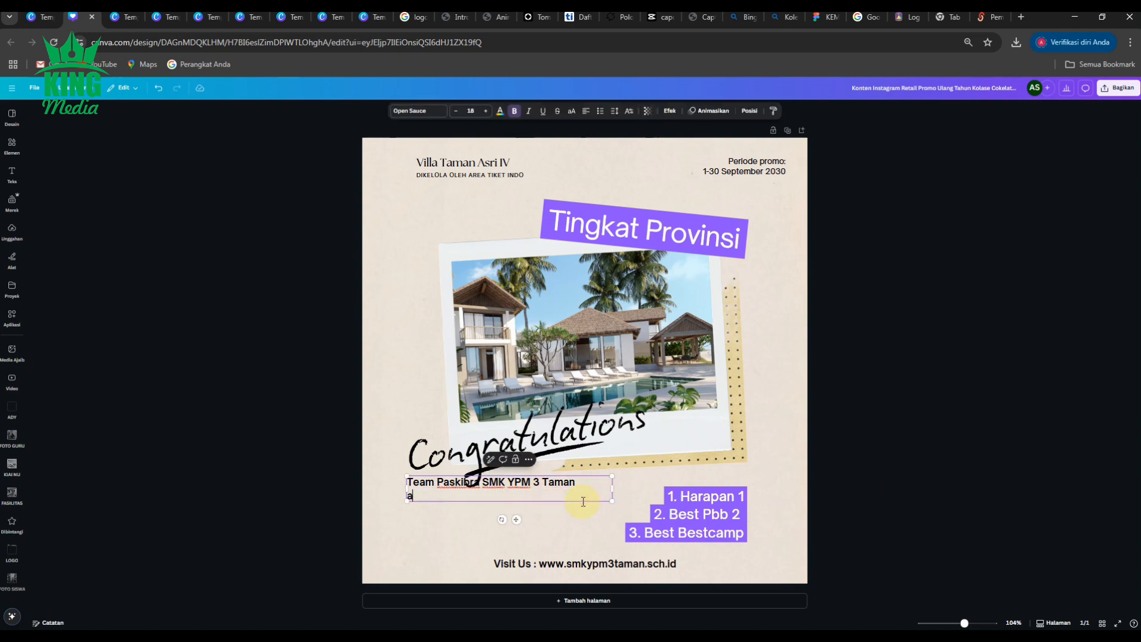
text(tas Prestasi yang diraih)
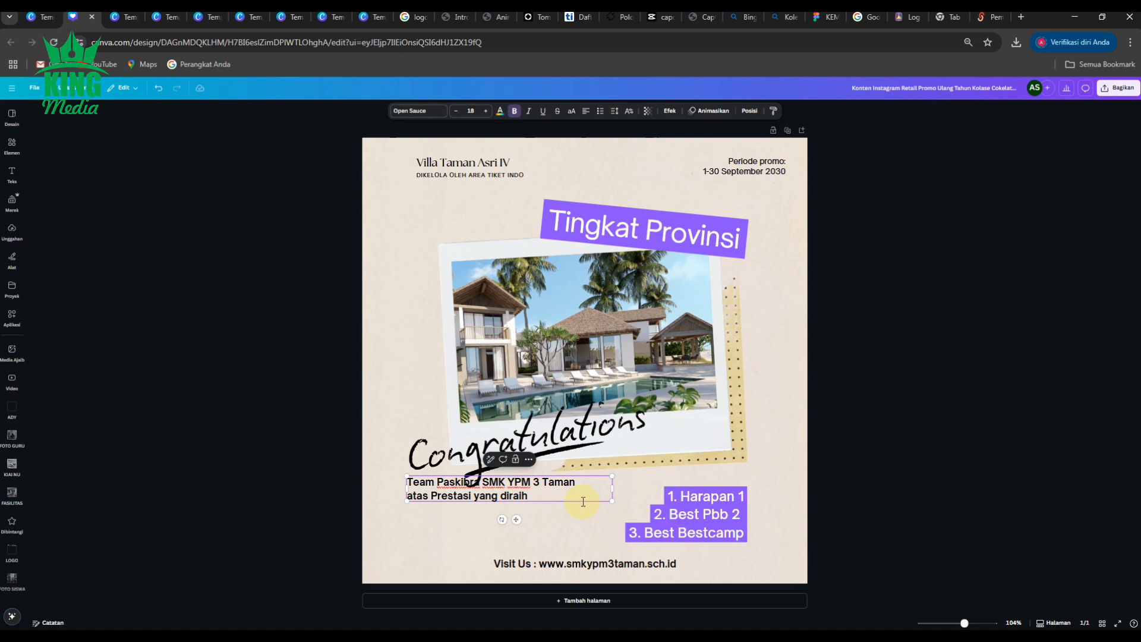
click(262, 494)
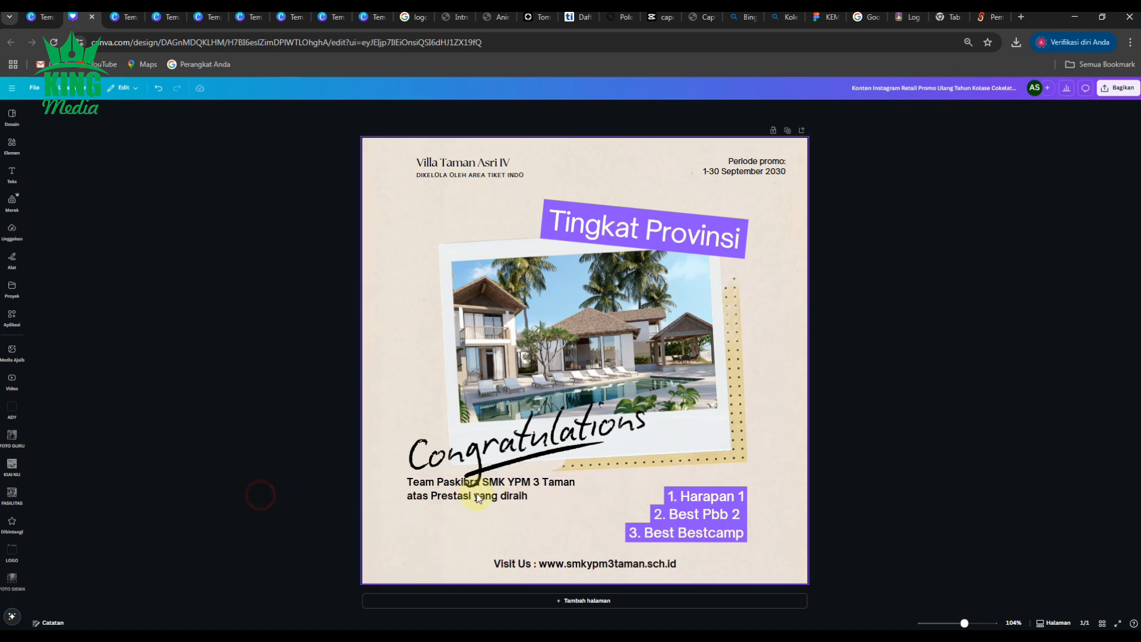
drag(495, 485, 493, 497)
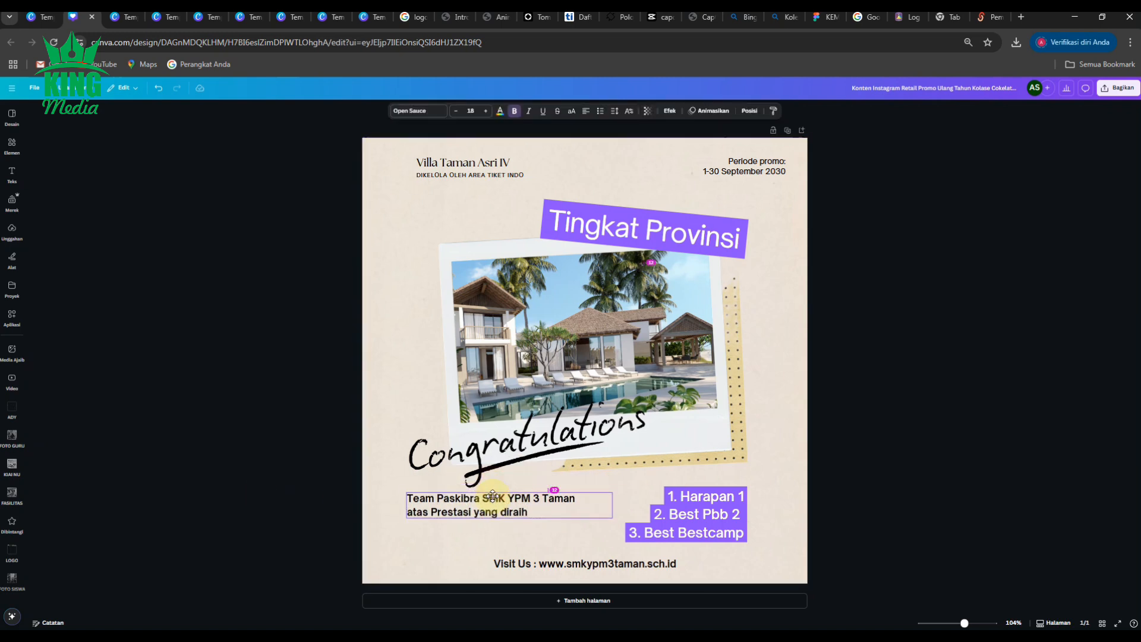
click(885, 534)
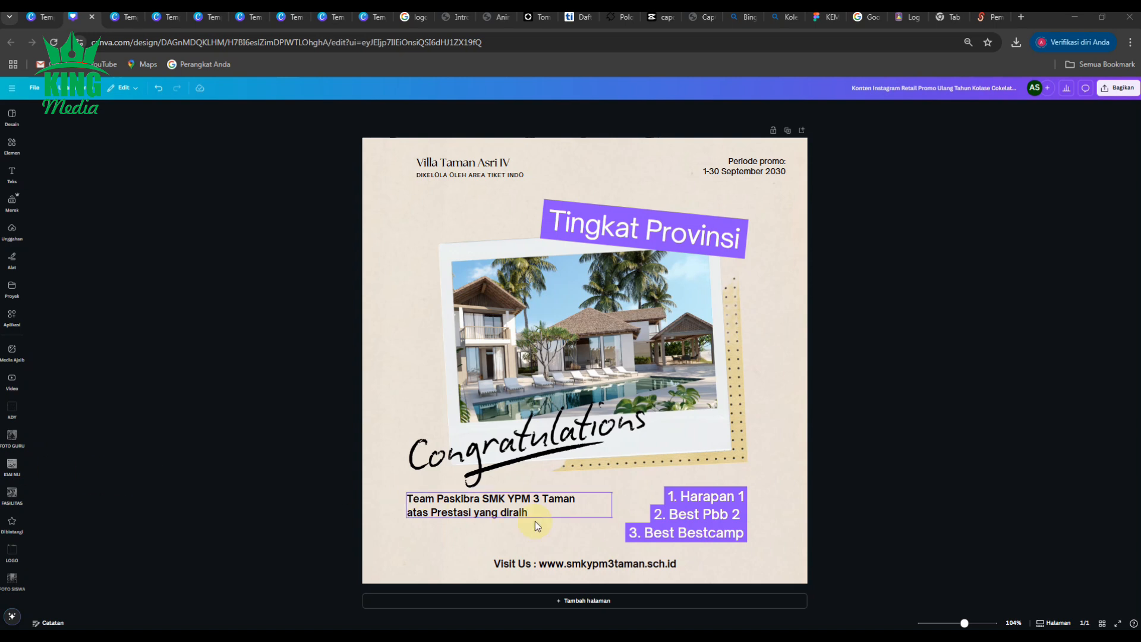
- Replace the second line under the team name with "Meraih :"
click(468, 512)
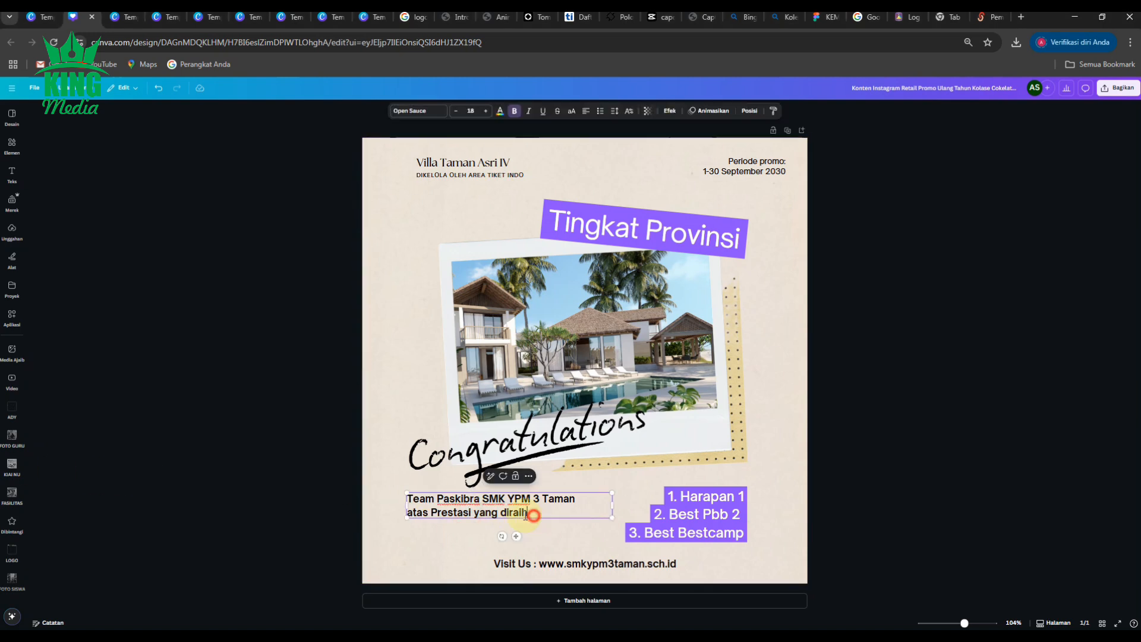
drag(531, 512, 406, 509)
text(Me)
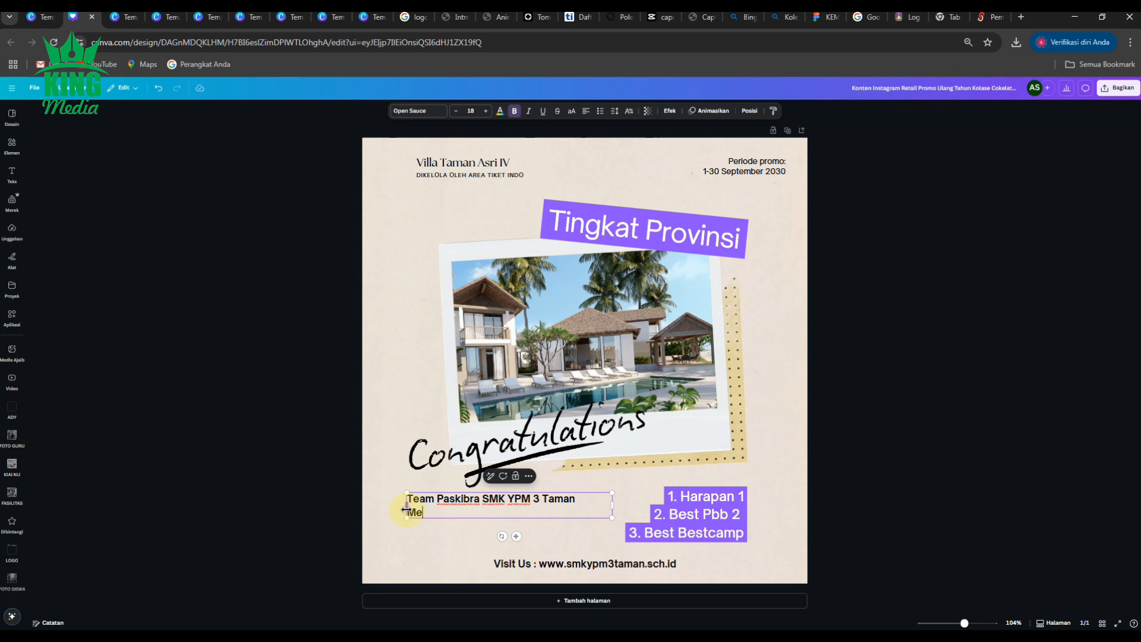
text(raih :)
- Join "Meraih :" onto the team name line, widen the box to about 553 px, and raise it level with "1. Harapan 1"
mouse_move(613, 505)
mouse_down()
mouse_move(676, 502)
mouse_move(602, 505)
mouse_up()
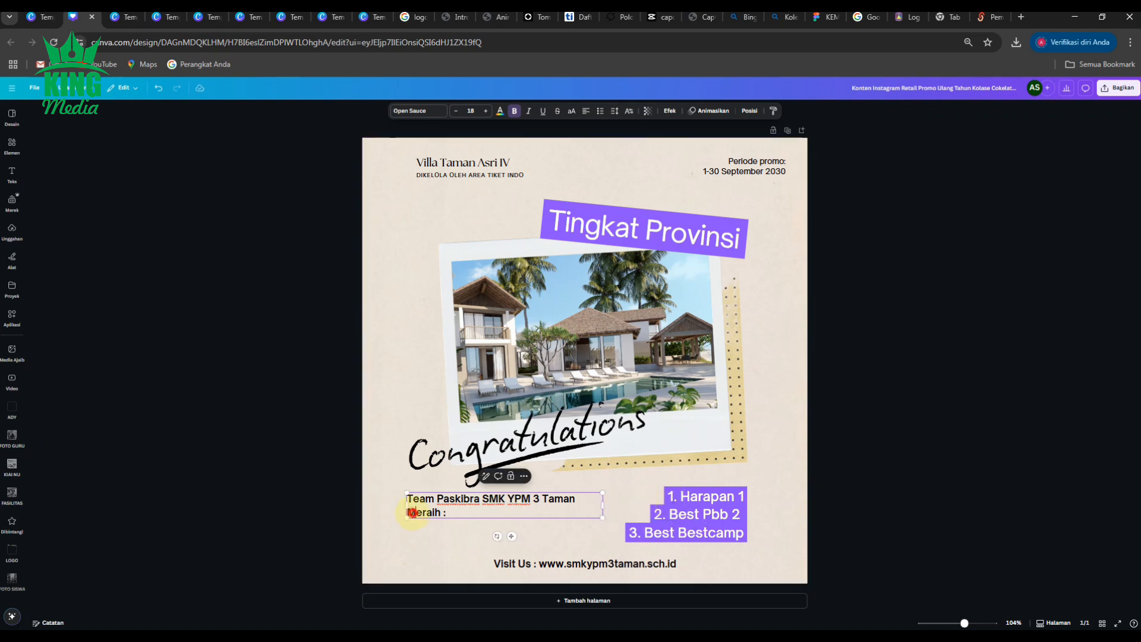
key(BackSpace)
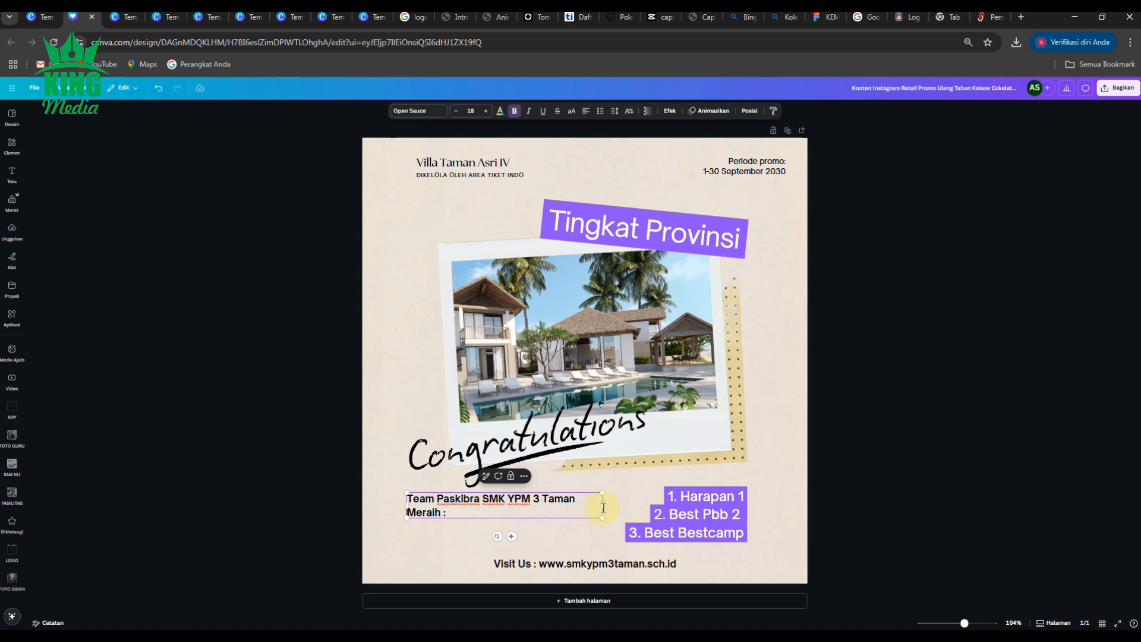
drag(602, 505, 637, 512)
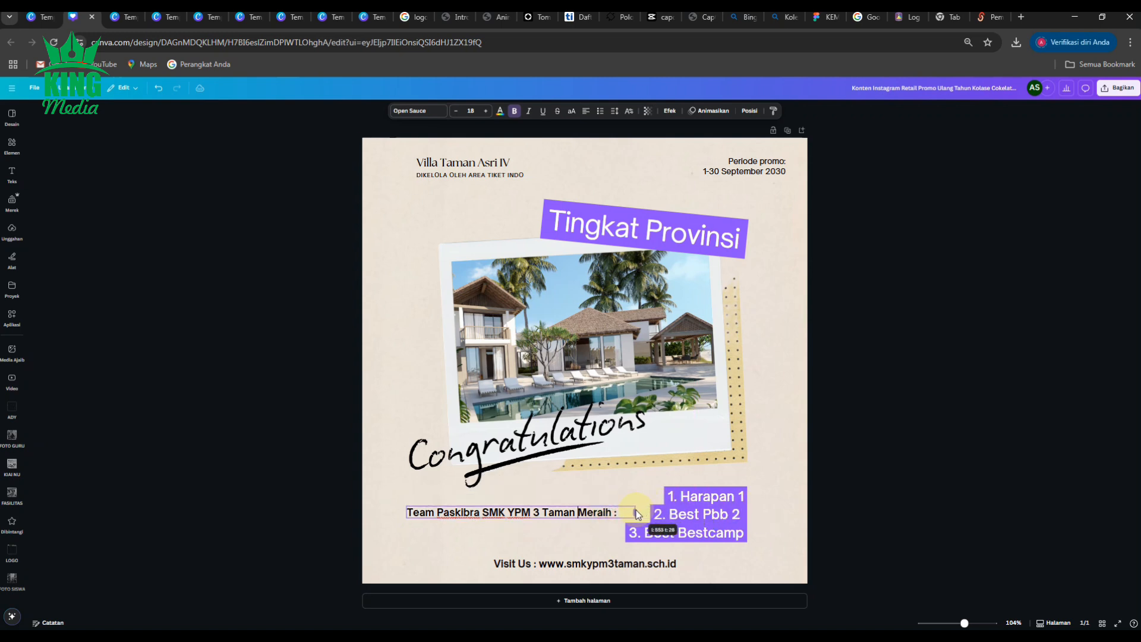
drag(528, 538, 526, 522)
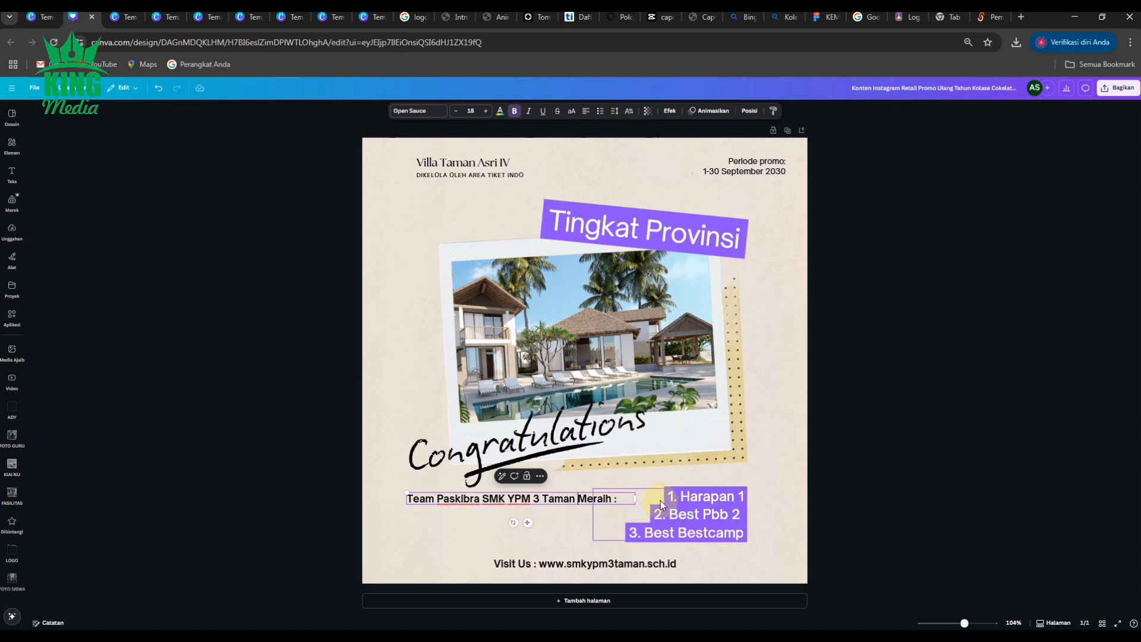
- Centre-align the team name line's text and move the line to the horizontal centre of the page
click(903, 453)
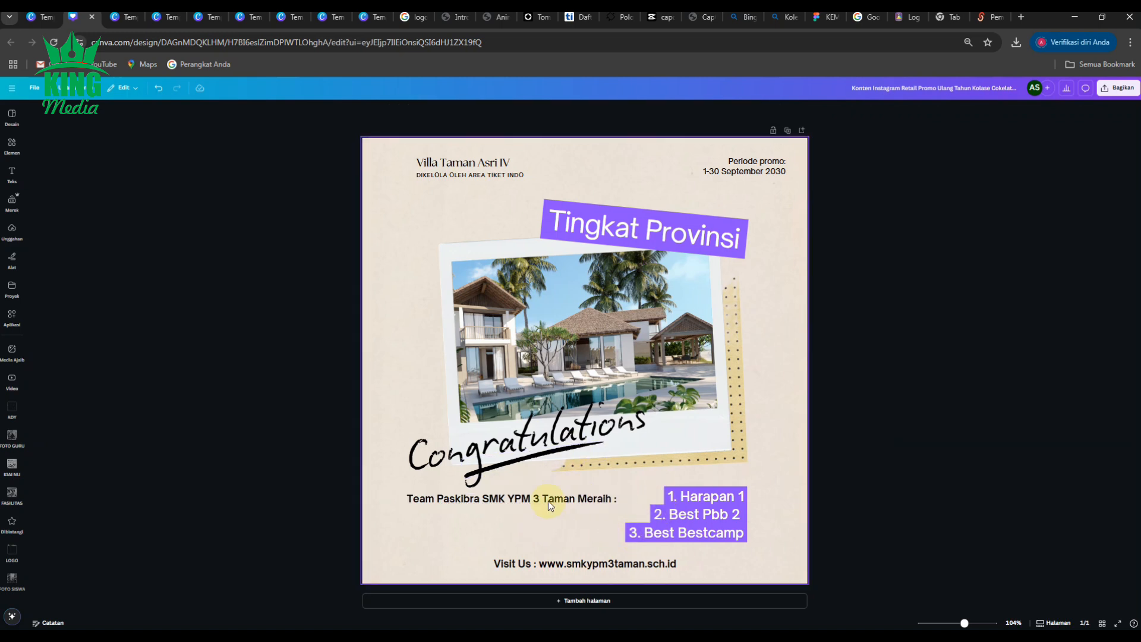
click(548, 500)
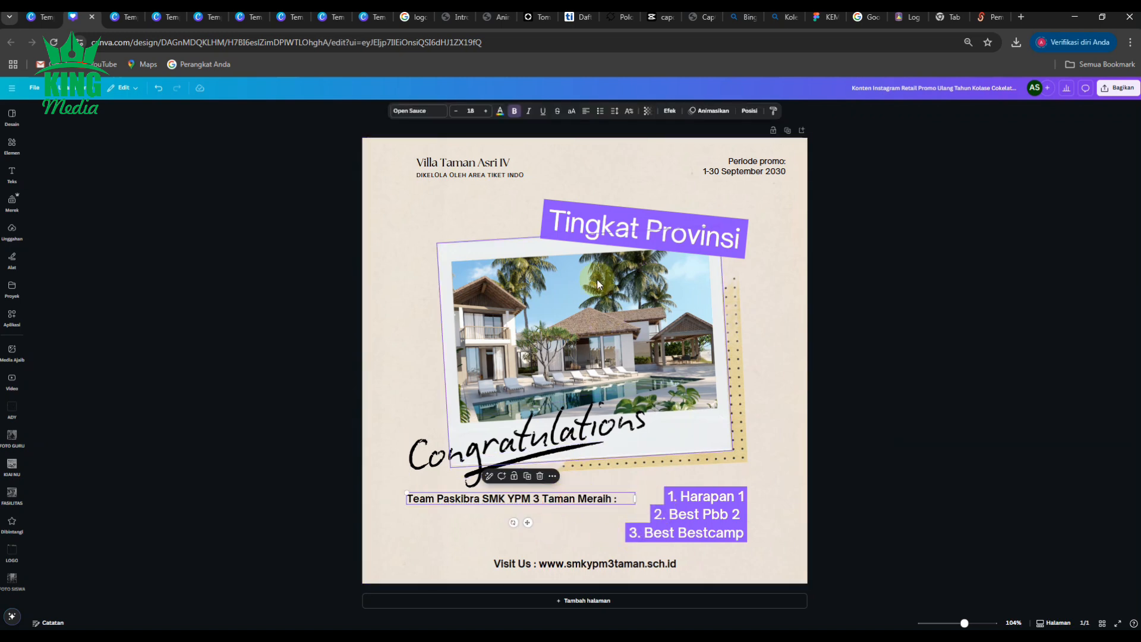
click(585, 110)
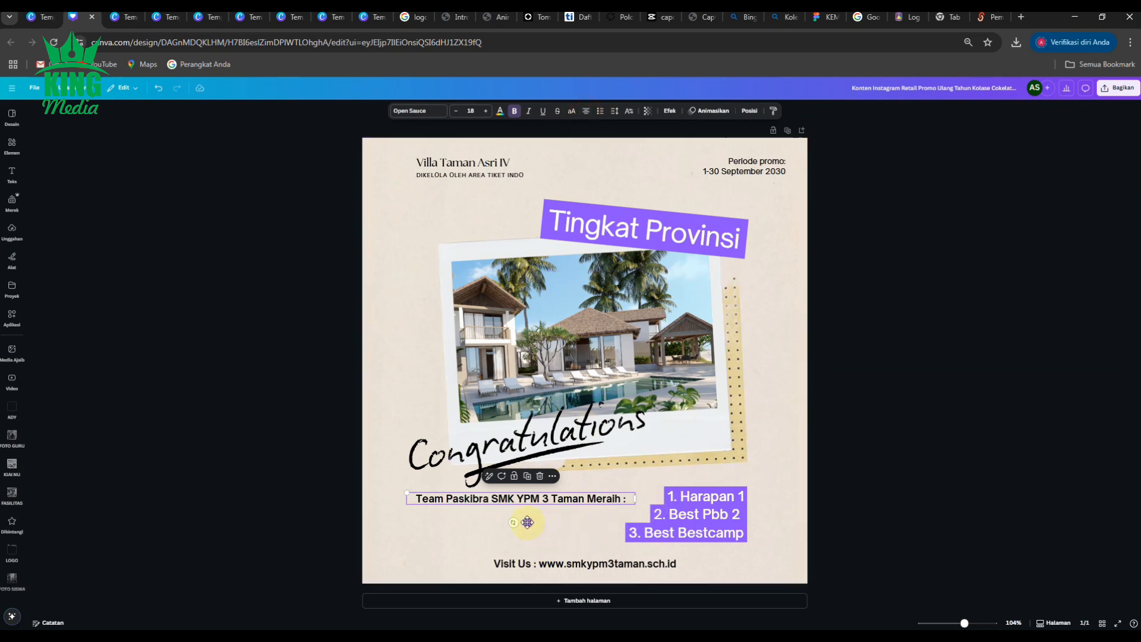
drag(528, 523, 594, 521)
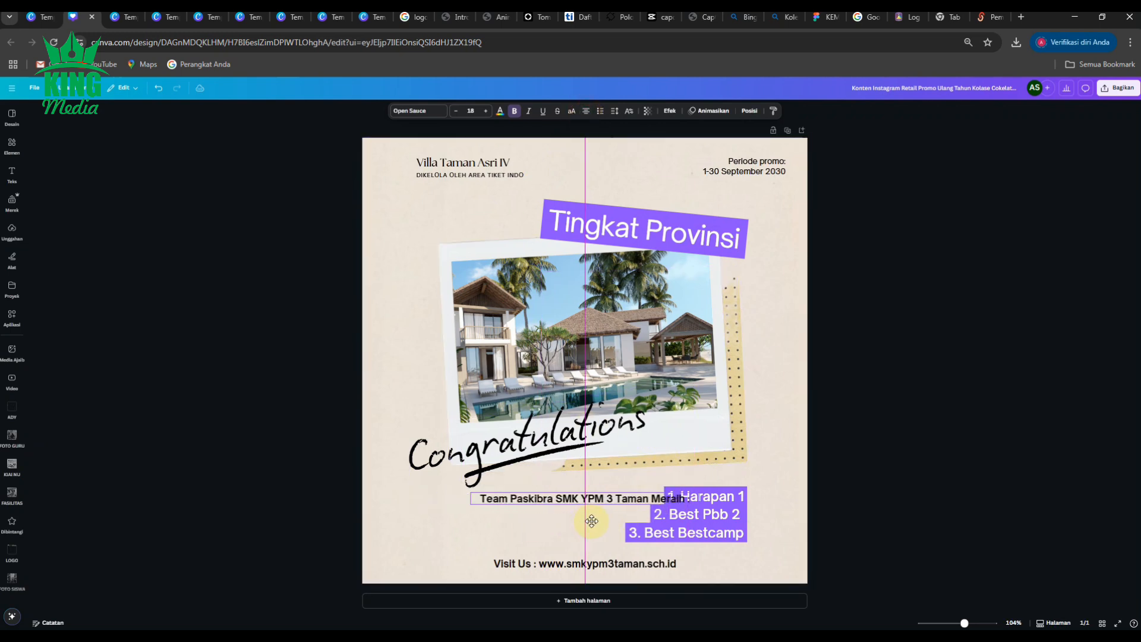
- Join "3. Best Bestcamp" onto the second item of the achievements list, separated by a comma directly after "Best Pbb 2"
click(714, 519)
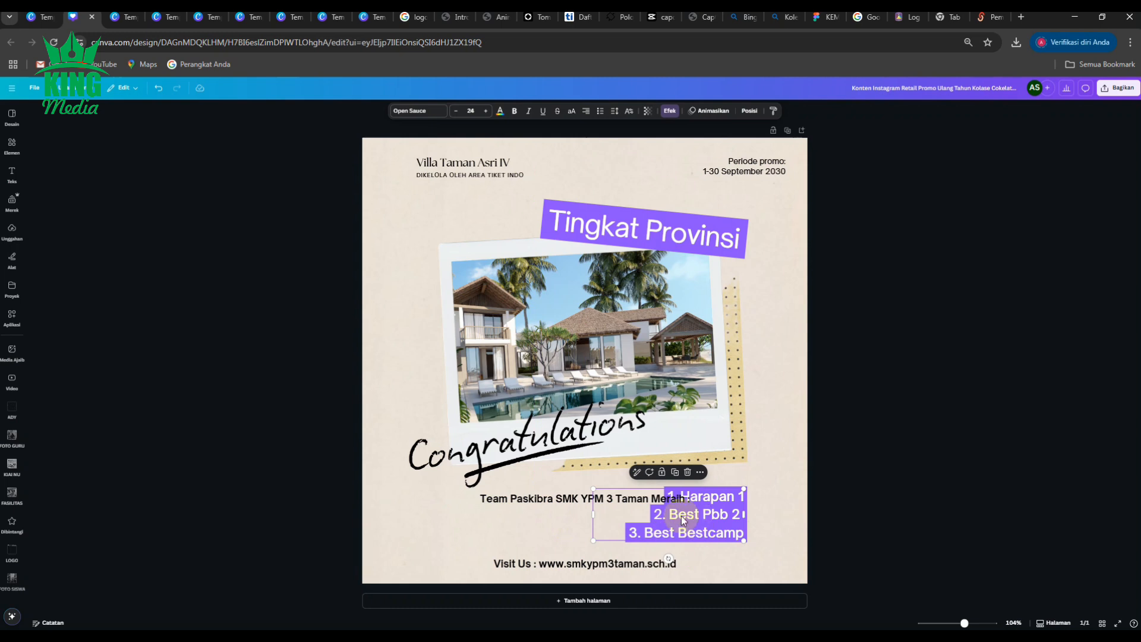
click(634, 532)
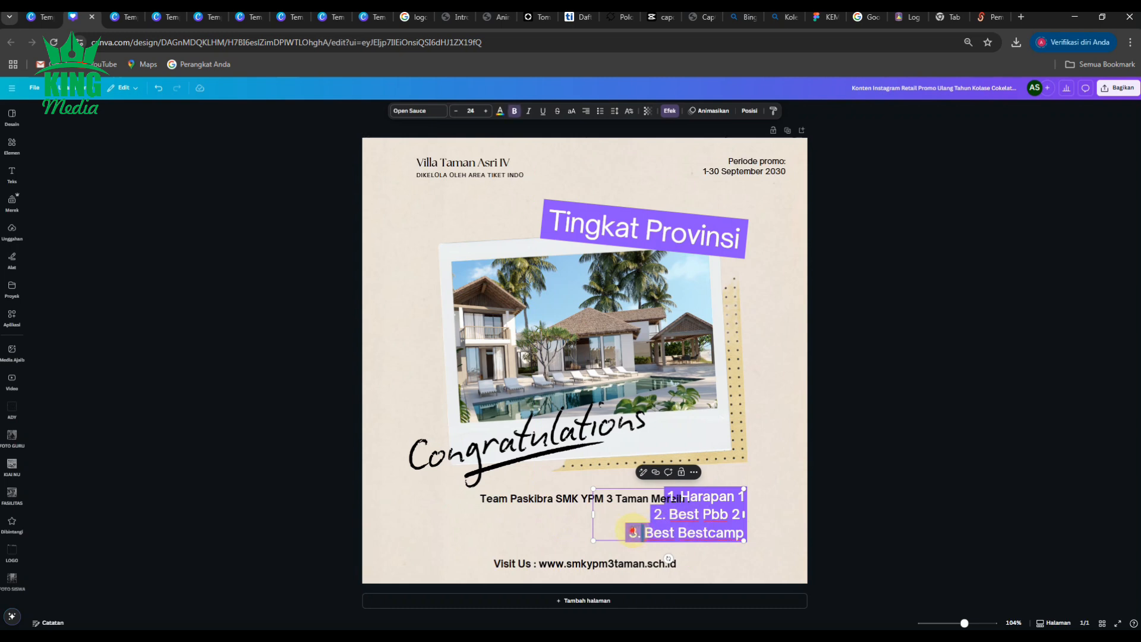
key(BackSpace)
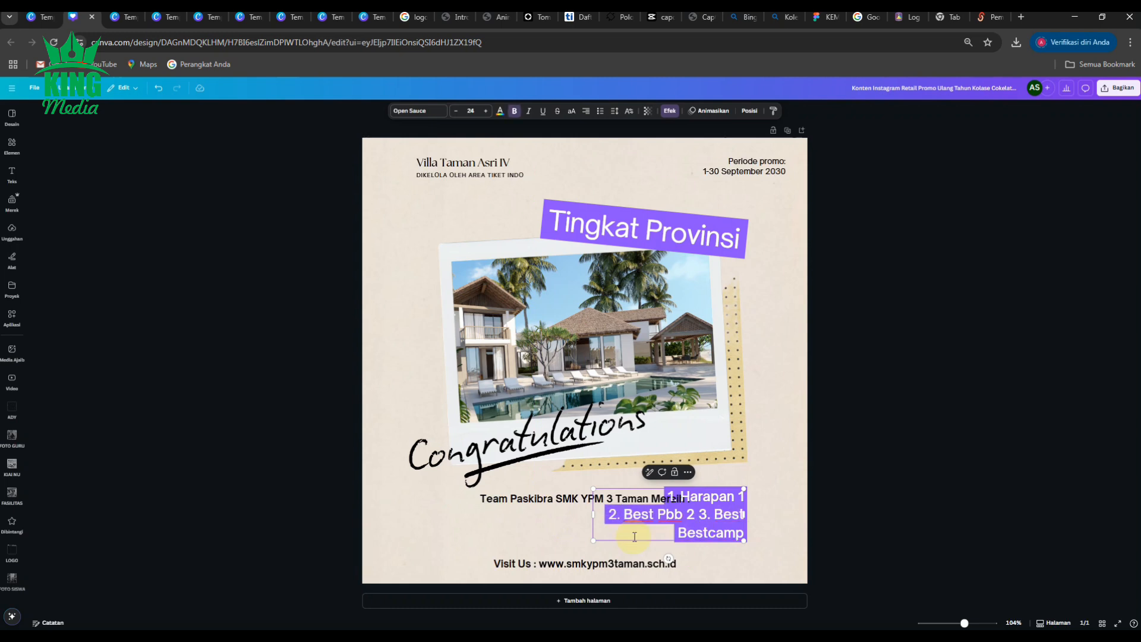
text(,)
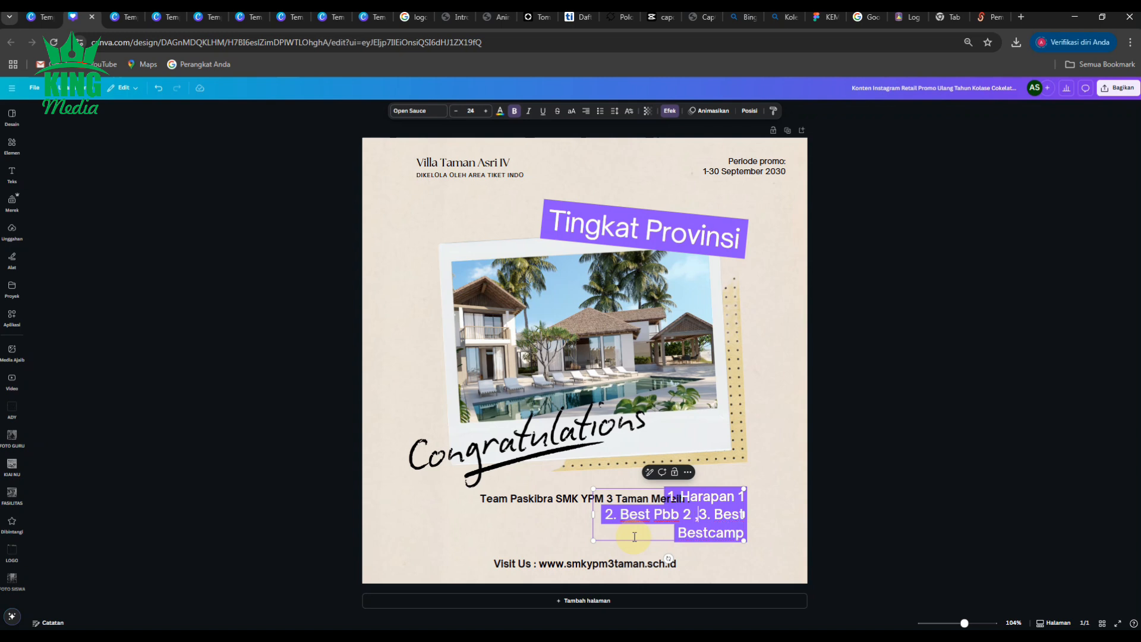
key(Left)
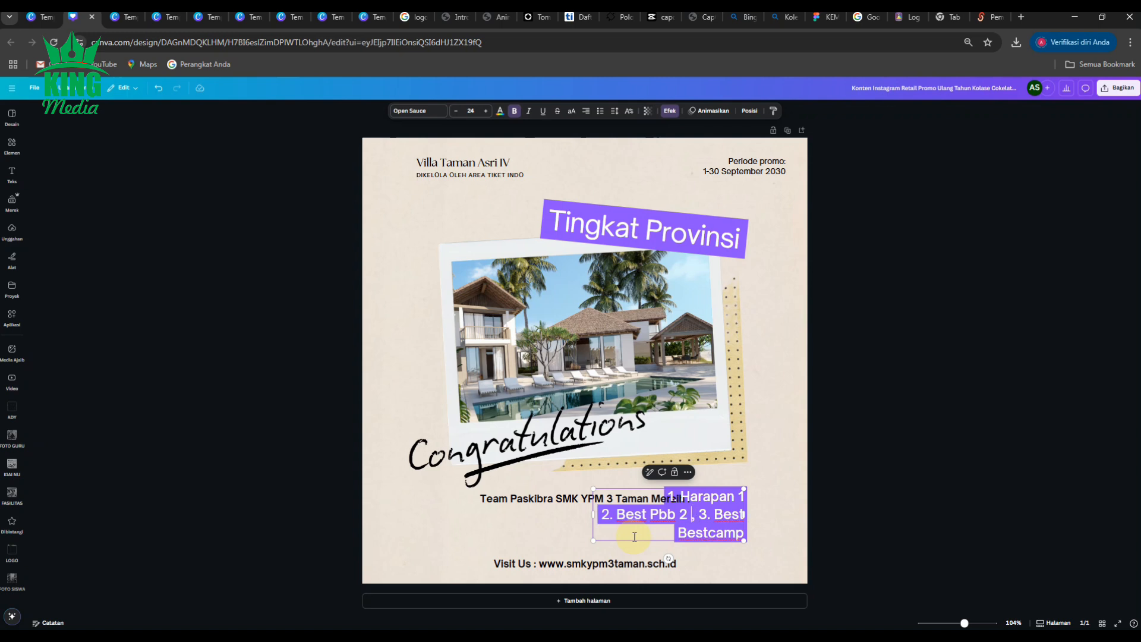
key(BackSpace)
key(Right)
key(Right)
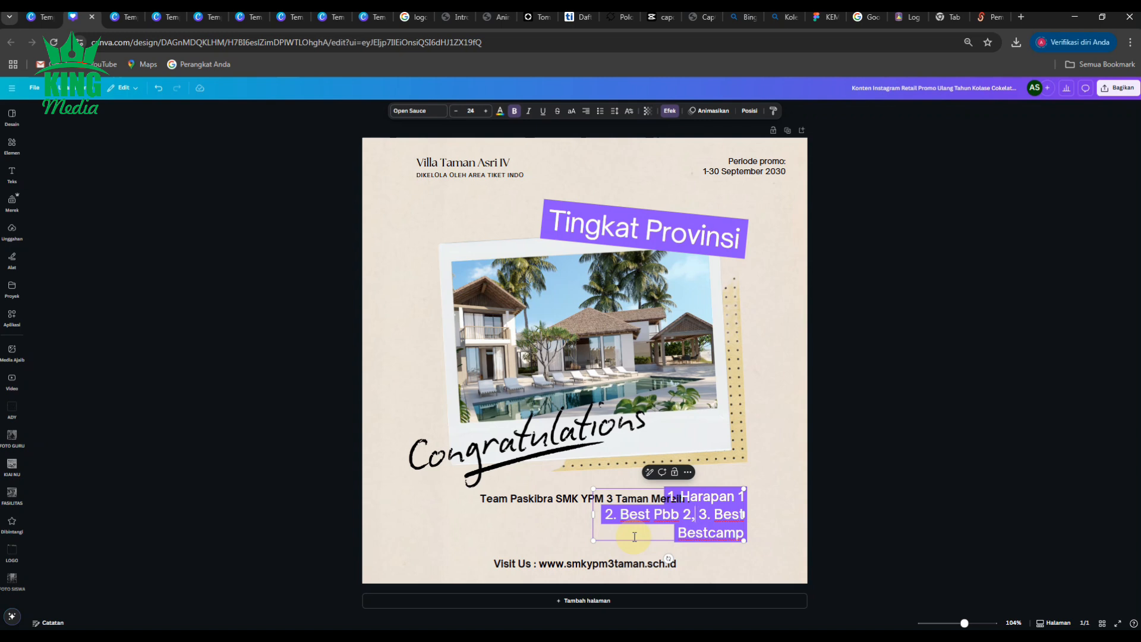
- Join "2. Best Pbb 2" onto the first item of the achievements list, separated by a comma after "Harapan 1"
key(Left)
key(Left)
key(Left)
key(Left)
key(Left)
key(Left)
key(Left)
key(Left)
key(Left)
key(BackSpace)
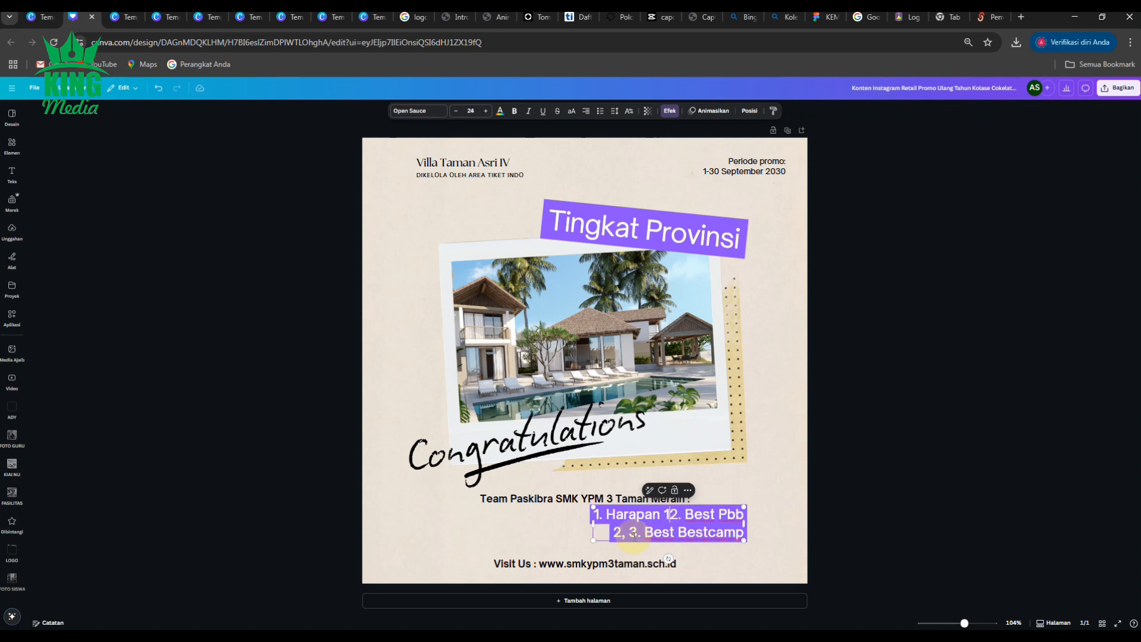
key(ctrl+b)
text(,)
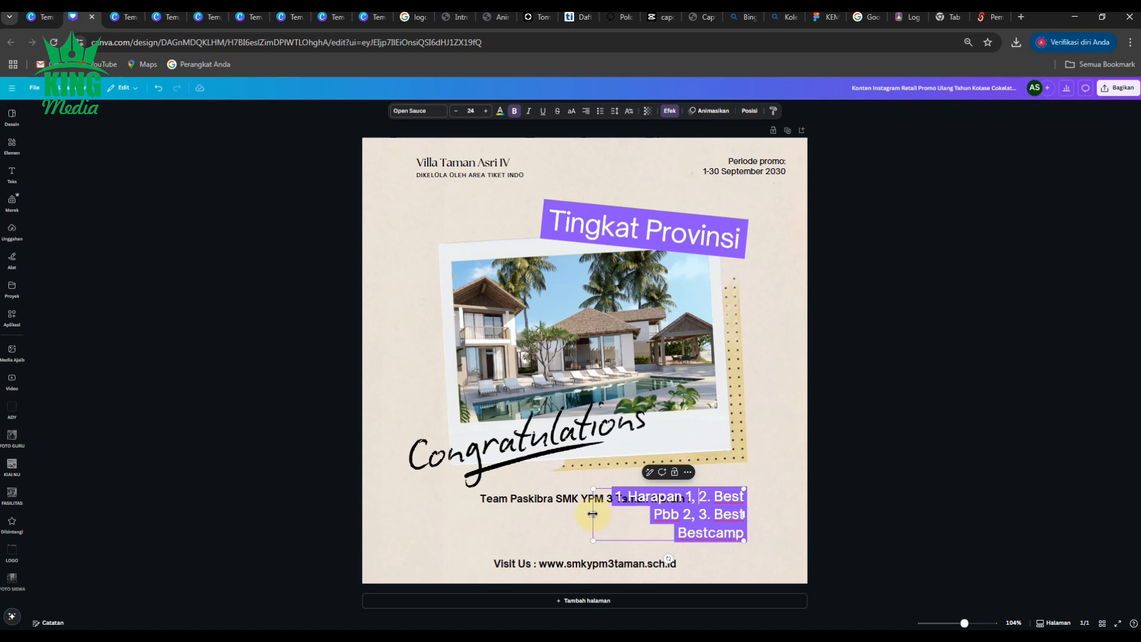
- Widen the achievements text box until it fits on one line, centre-align its text and centre it horizontally on the page
drag(593, 514, 410, 522)
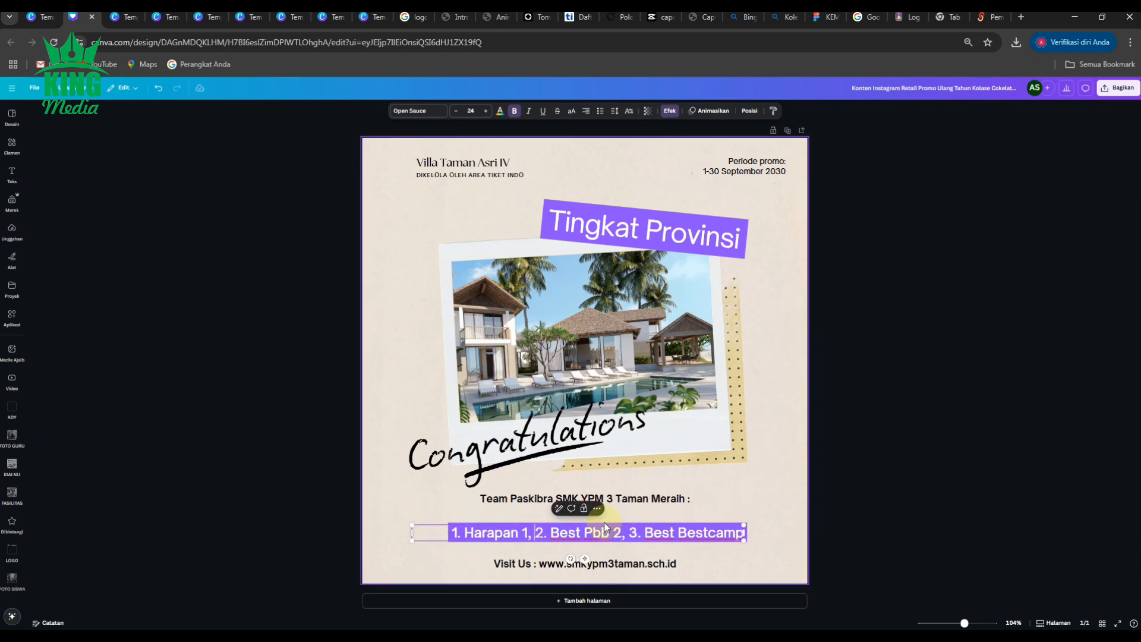
click(588, 113)
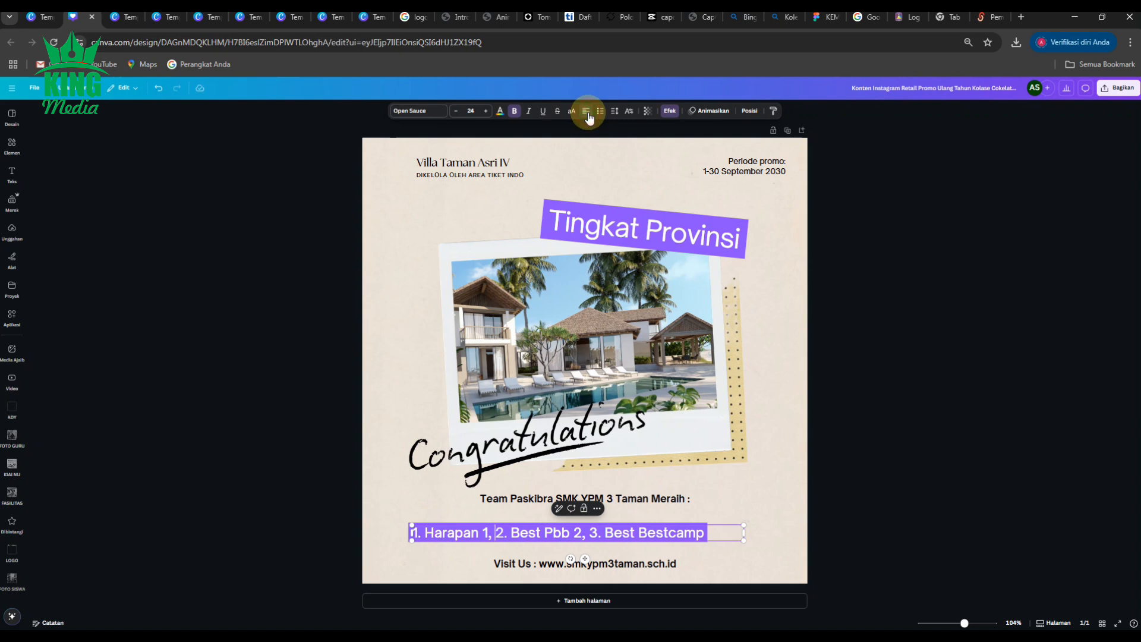
click(589, 113)
click(910, 498)
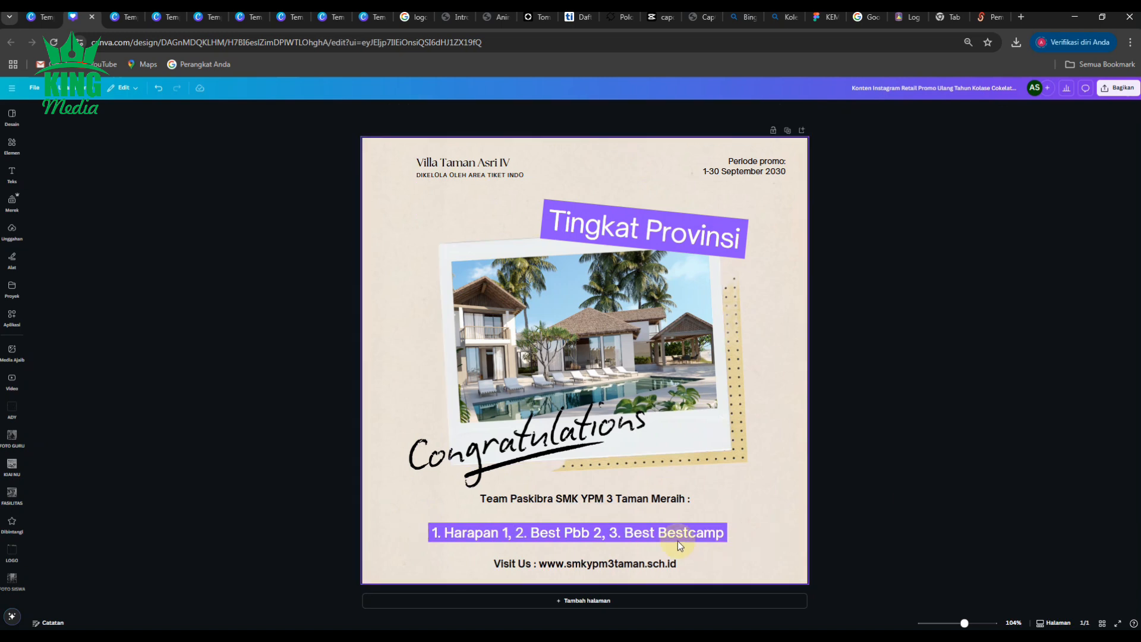
mouse_move(659, 536)
mouse_down()
mouse_move(687, 531)
mouse_move(669, 532)
mouse_up()
click(891, 485)
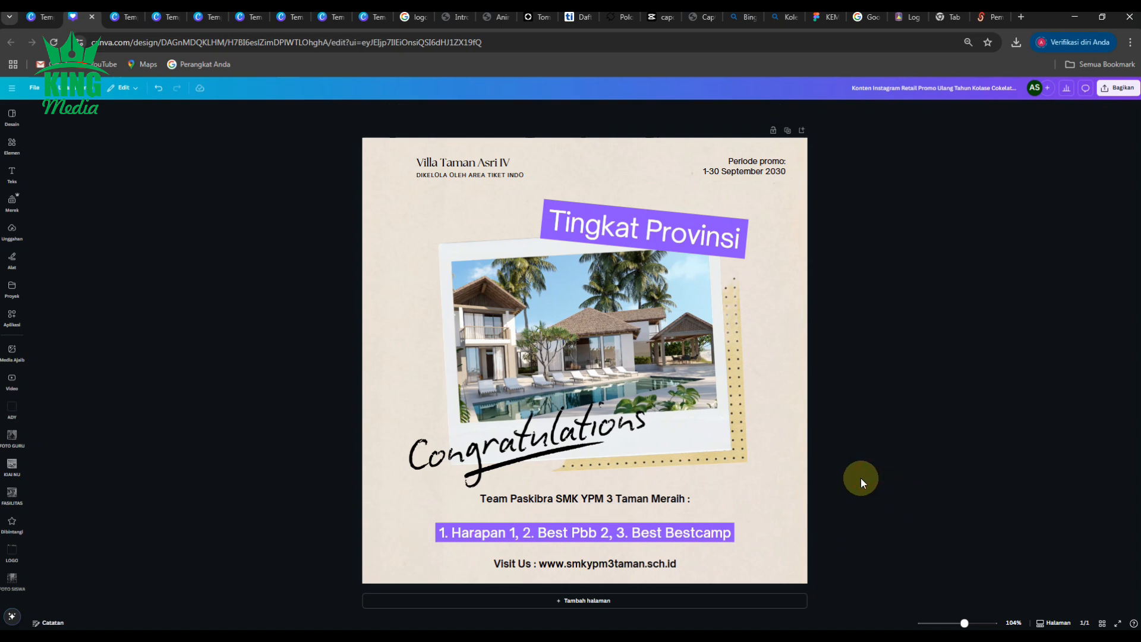
- Replace the number "1." before "Harapan 1" in the achievements line with an asterisk
click(455, 534)
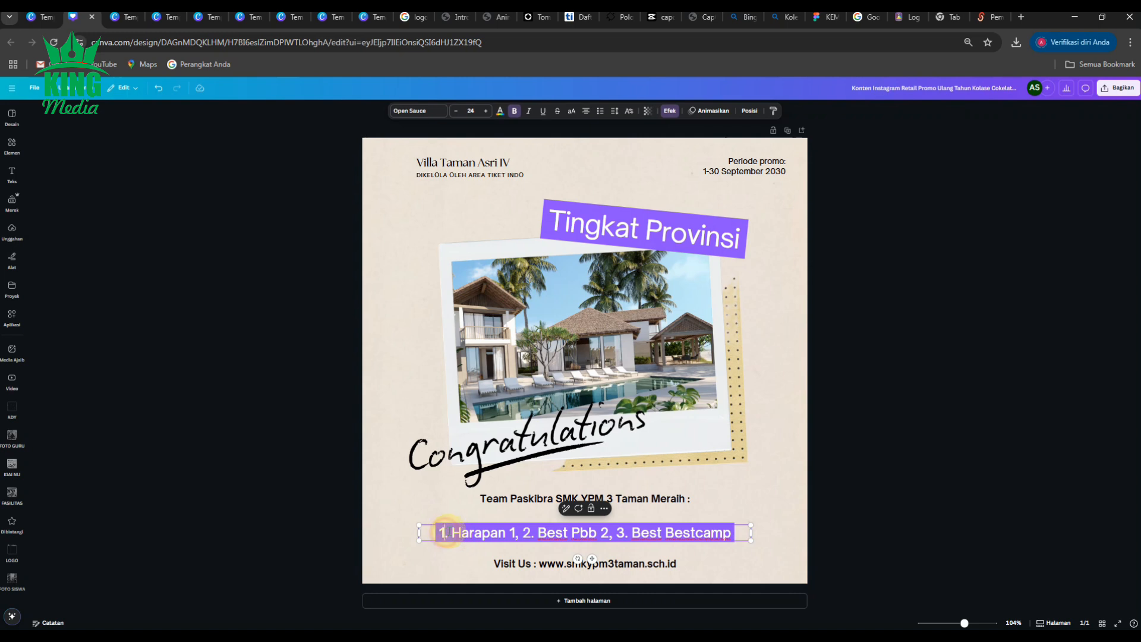
key(BackSpace)
key(BackSpace)
key(BackSpace)
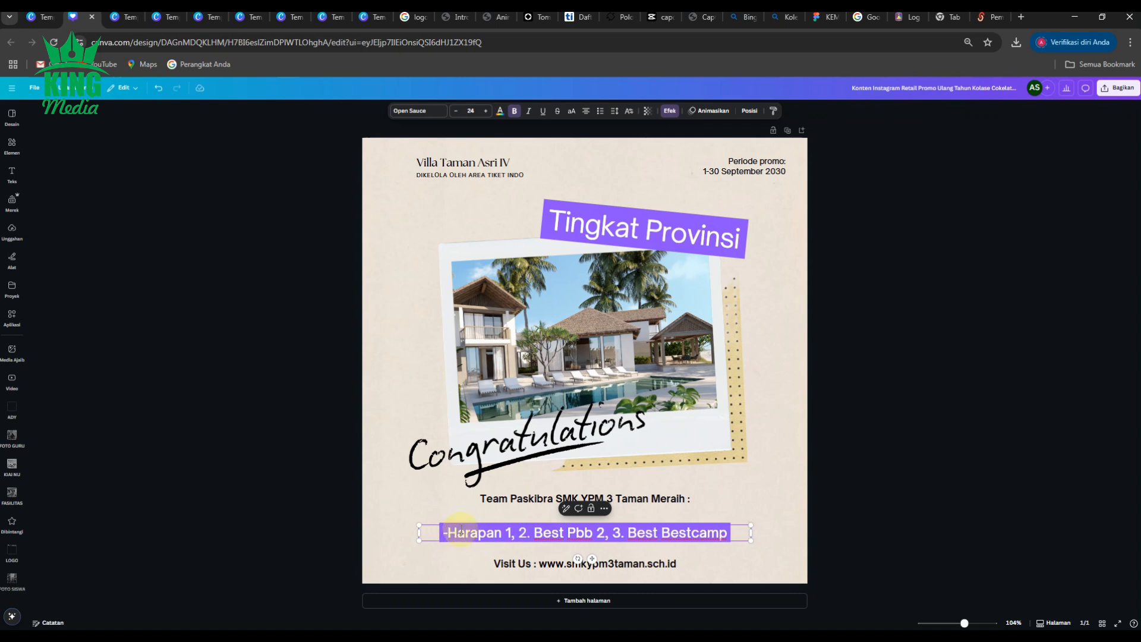
key(ctrl+shift+8)
key(ctrl+shift+8)
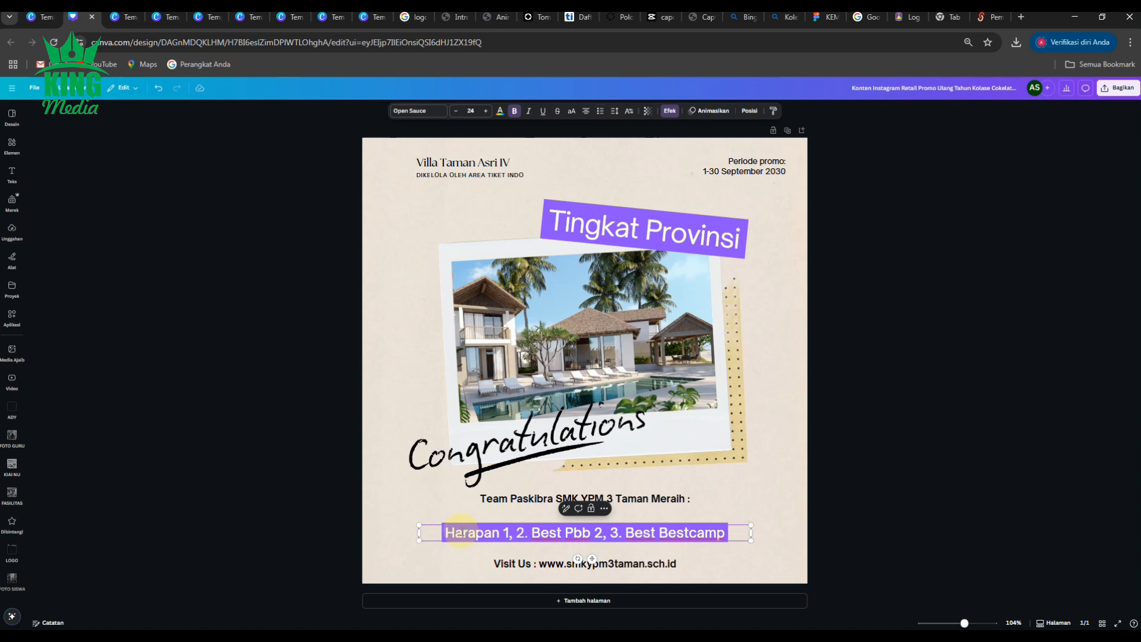
text(*)
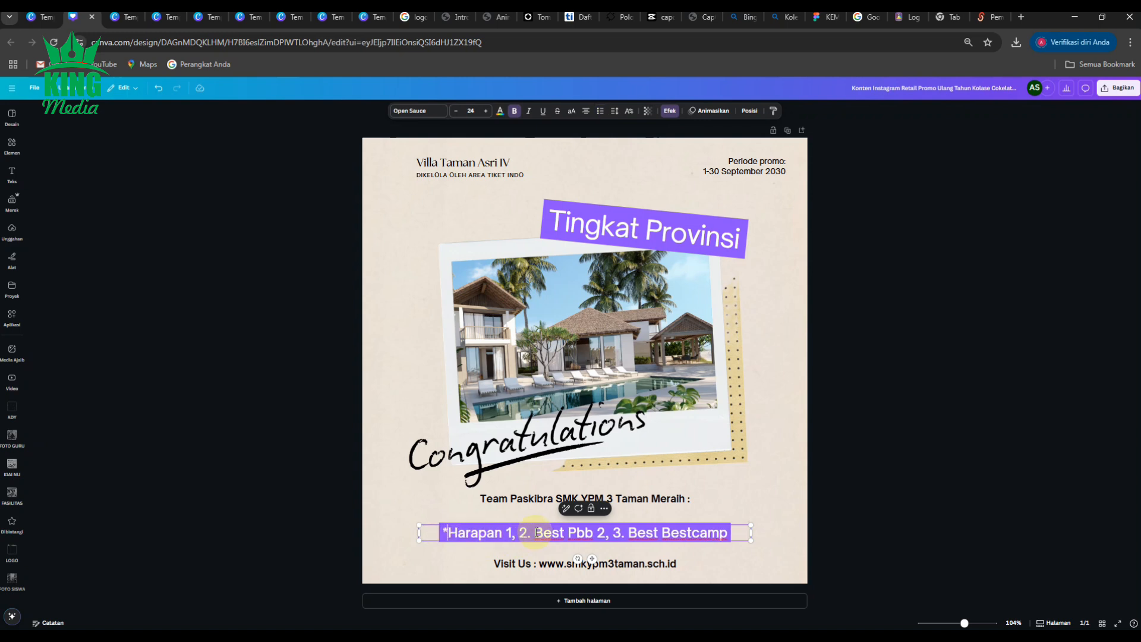
- Replace the numbers "2." and "3." before "Best Pbb 2" and "Best Bestcamp" with asterisks
click(539, 533)
key(BackSpace)
key(BackSpace)
key(BackSpace)
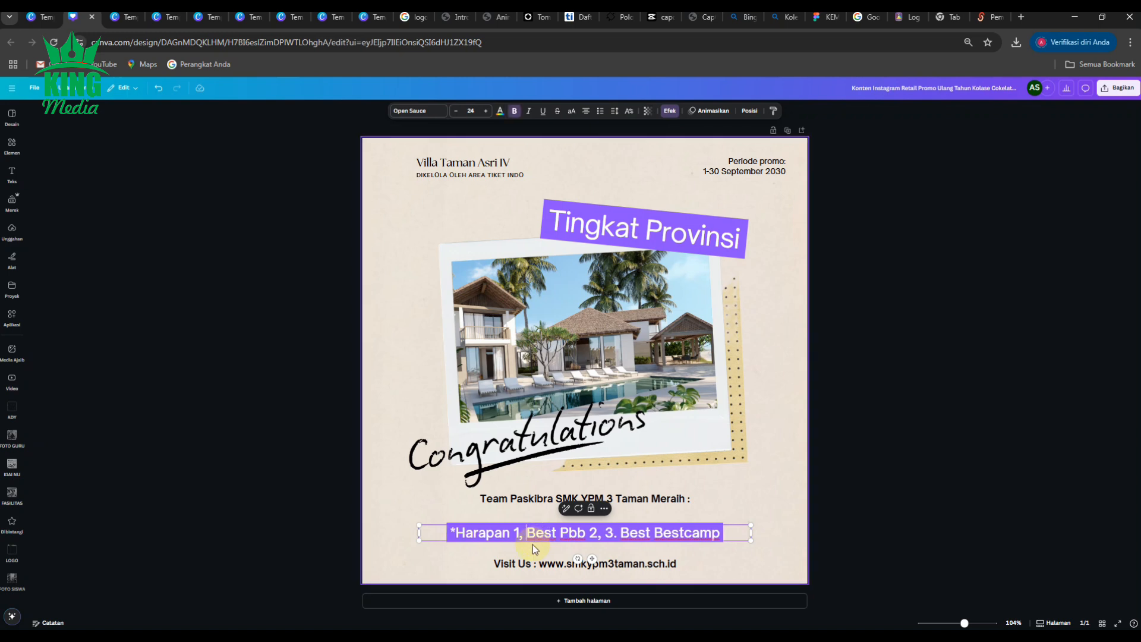
text(*)
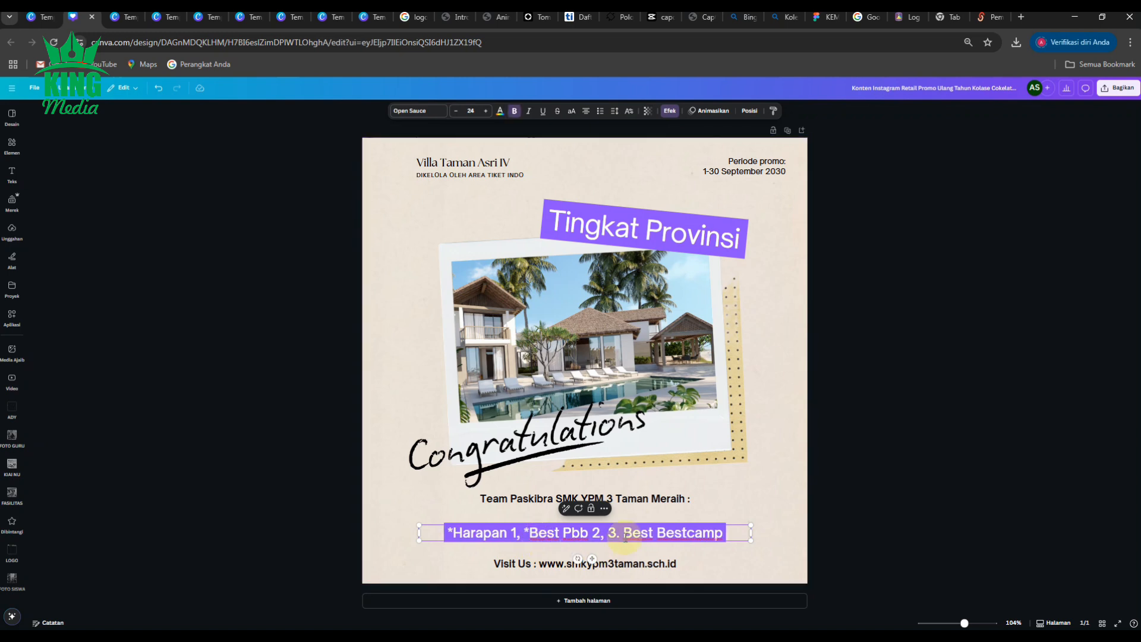
key(BackSpace)
key(BackSpace)
key(BackSpace)
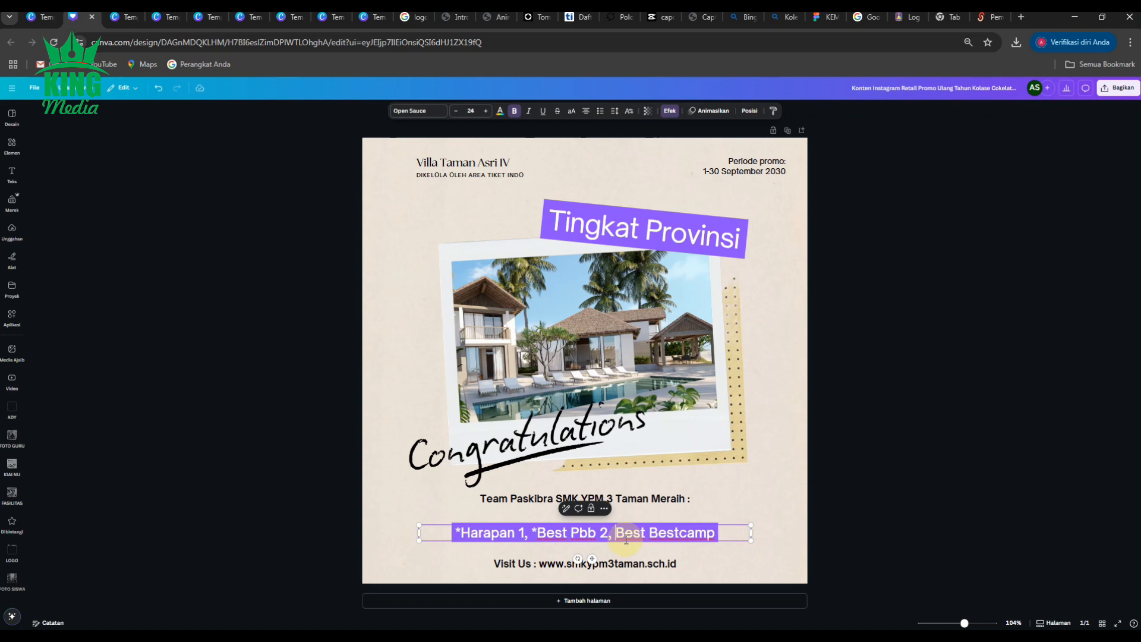
text(*)
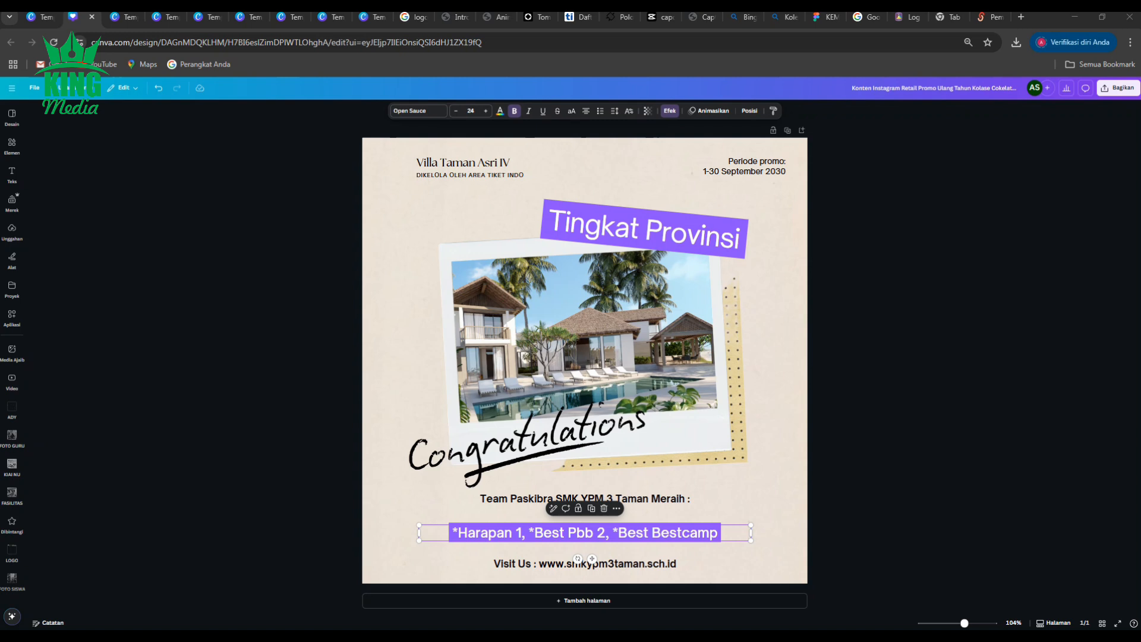
- Enlarge the team name line to font size 21.8, centred on the page, and move it up slightly together with the achievements line
click(150, 447)
click(667, 504)
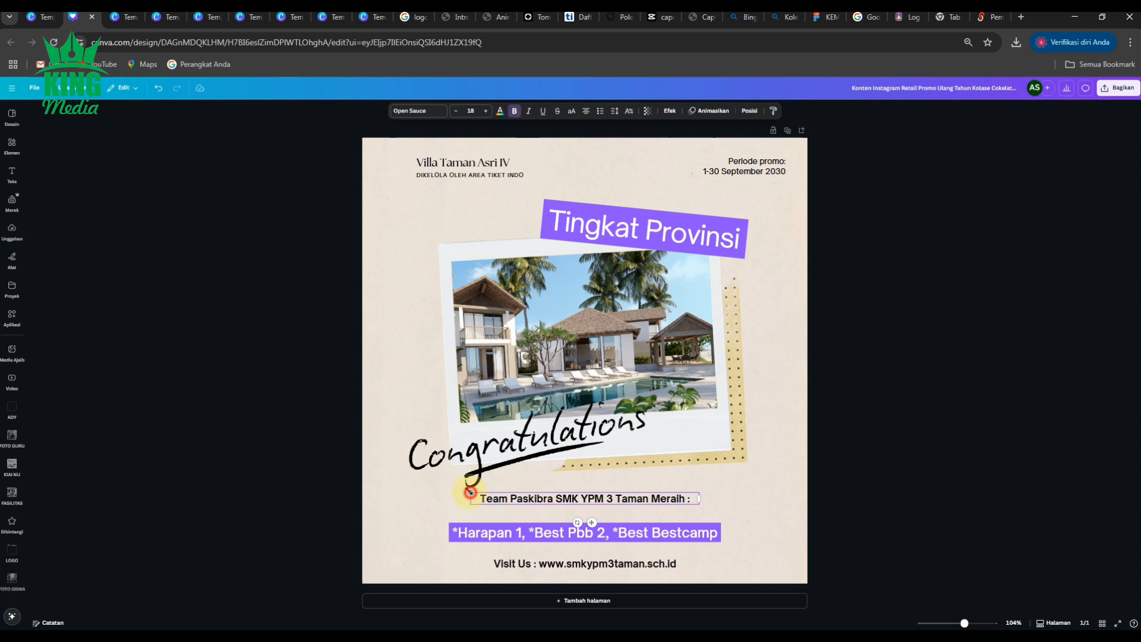
drag(470, 492, 447, 475)
key(ctrl+z)
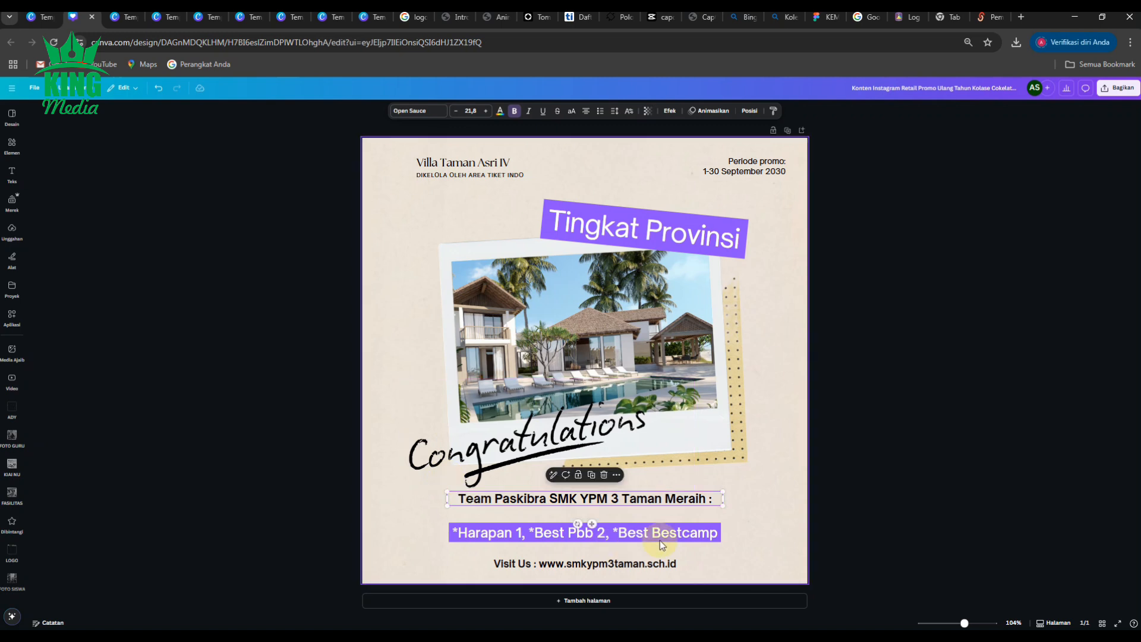
shift+click(689, 535)
click(878, 509)
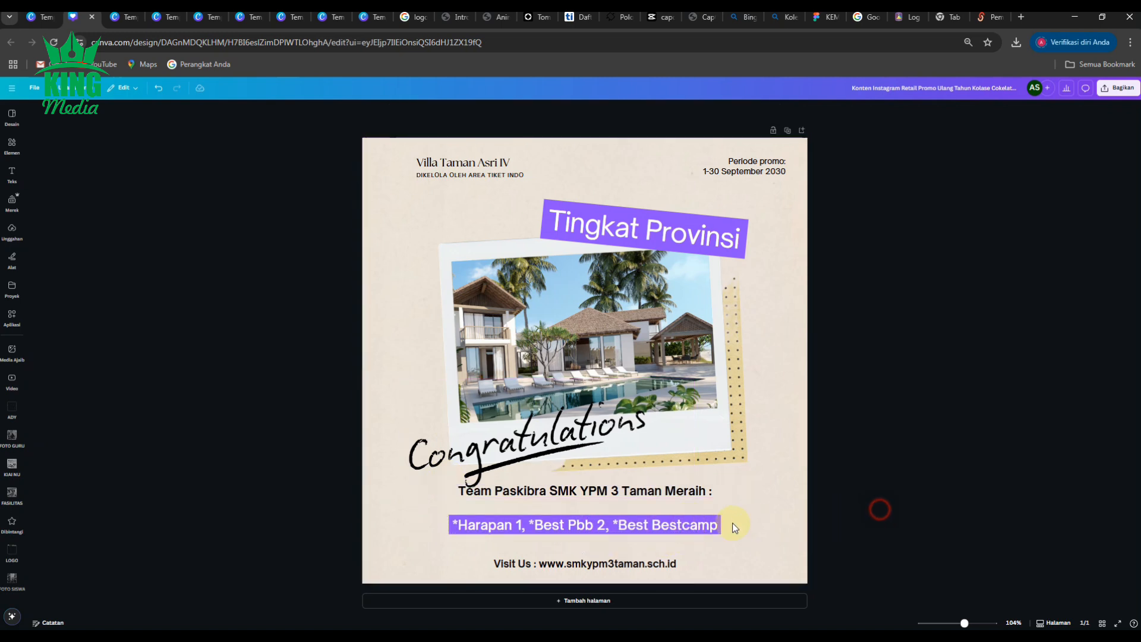
- Move the team name line down slightly, clear of "Congratulations", and raise the achievements line closer beneath it
click(668, 493)
drag(668, 493, 668, 501)
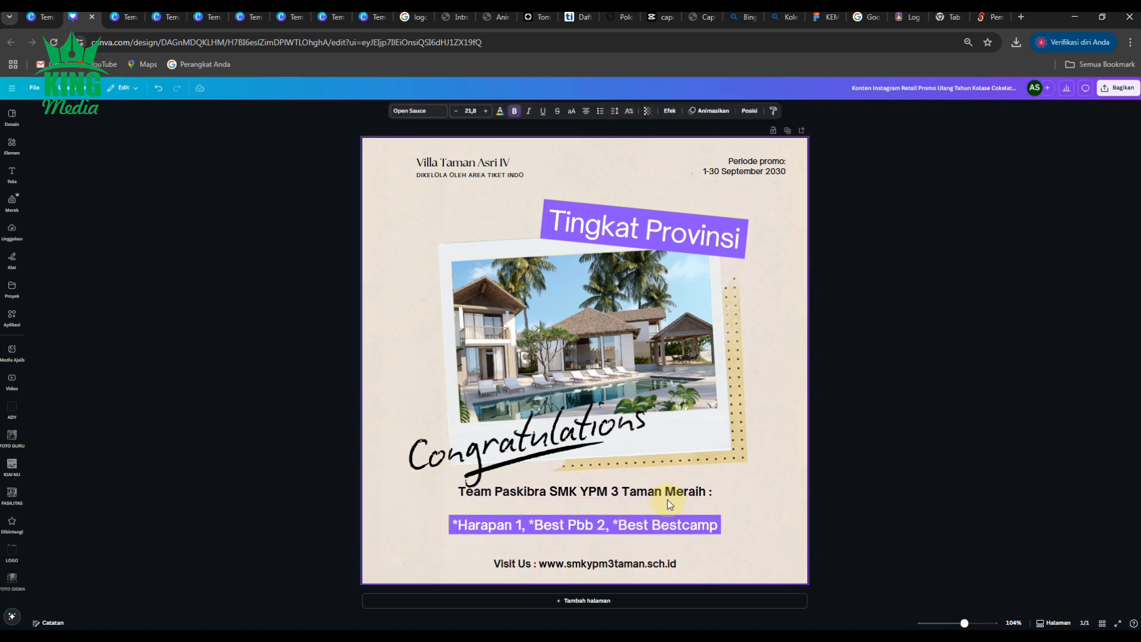
click(775, 528)
click(722, 525)
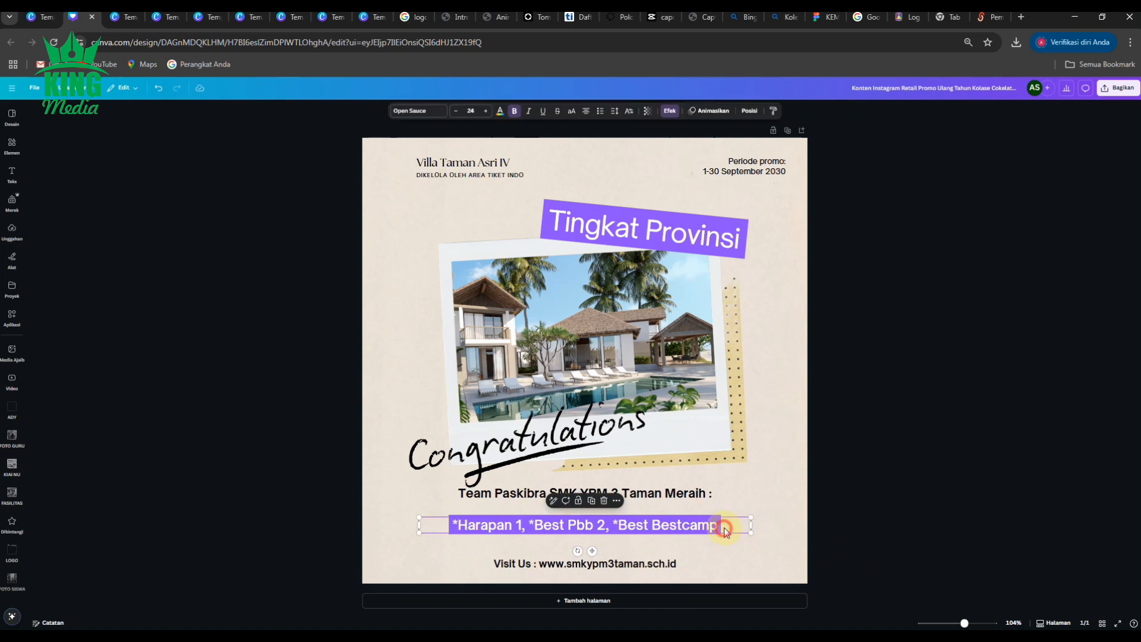
key(Up)
key(Up)
key(Up)
key(Up)
key(Up)
key(Up)
key(Up)
key(Up)
key(Up)
key(Up)
key(Up)
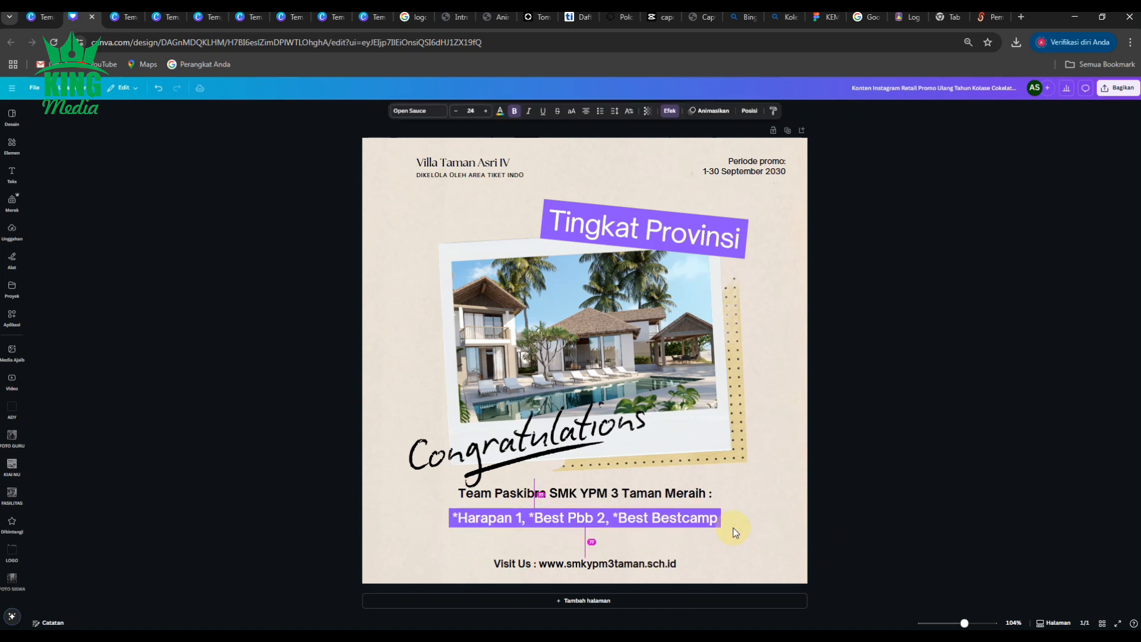
click(911, 511)
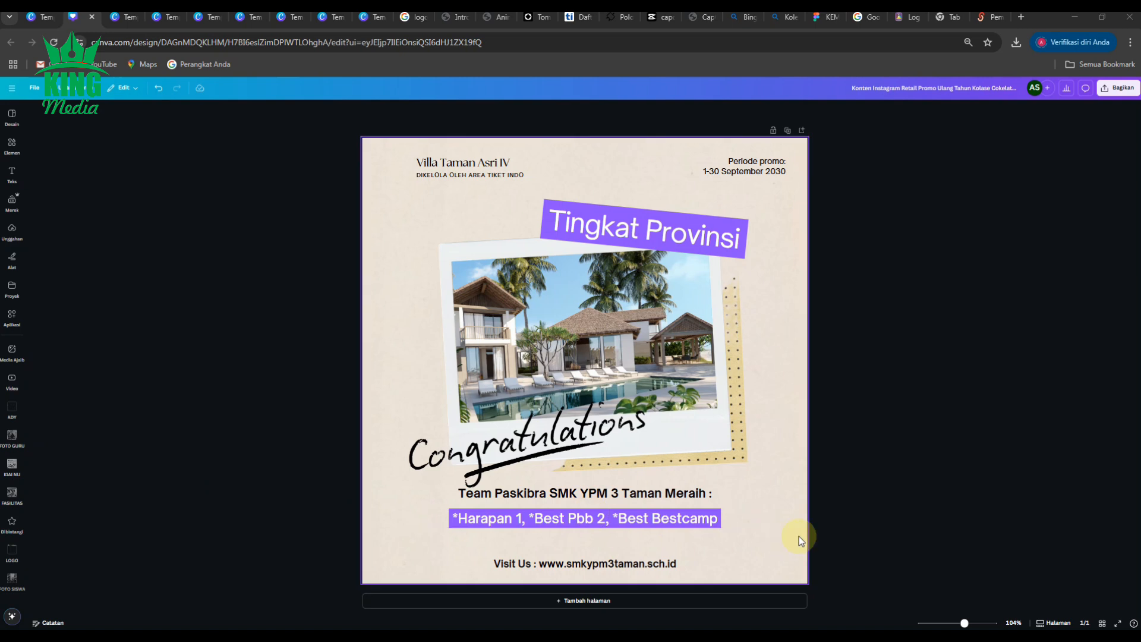
click(923, 510)
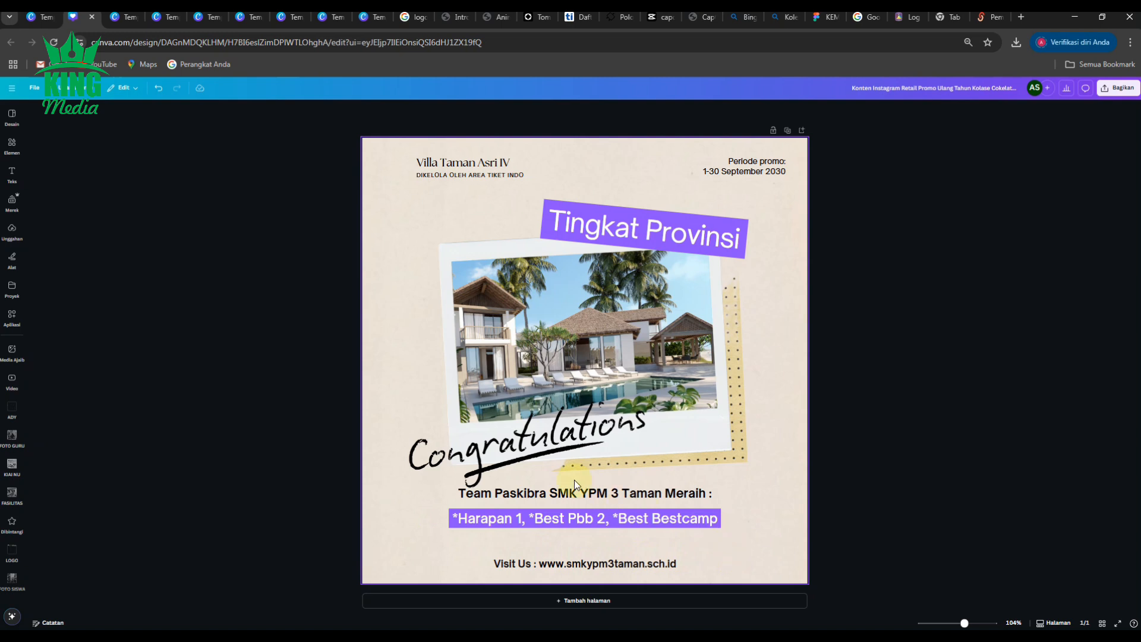
- Delete the villa name, the "Dikelola oleh Area Tiket Indo" line and the promo period text above the photo
click(482, 171)
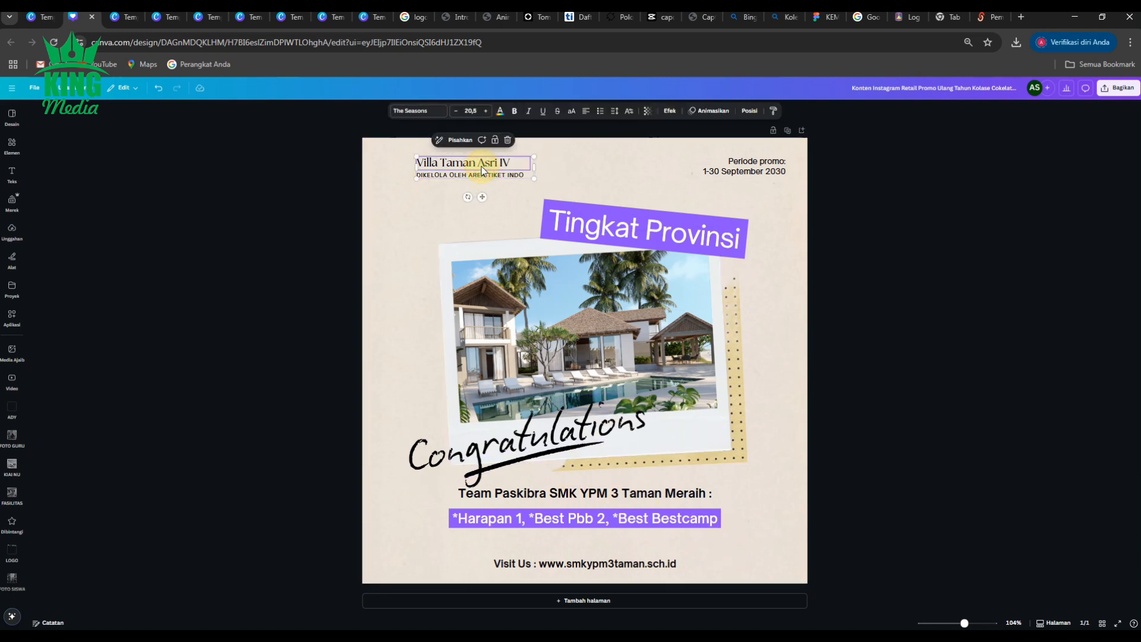
key(Delete)
click(732, 164)
key(Delete)
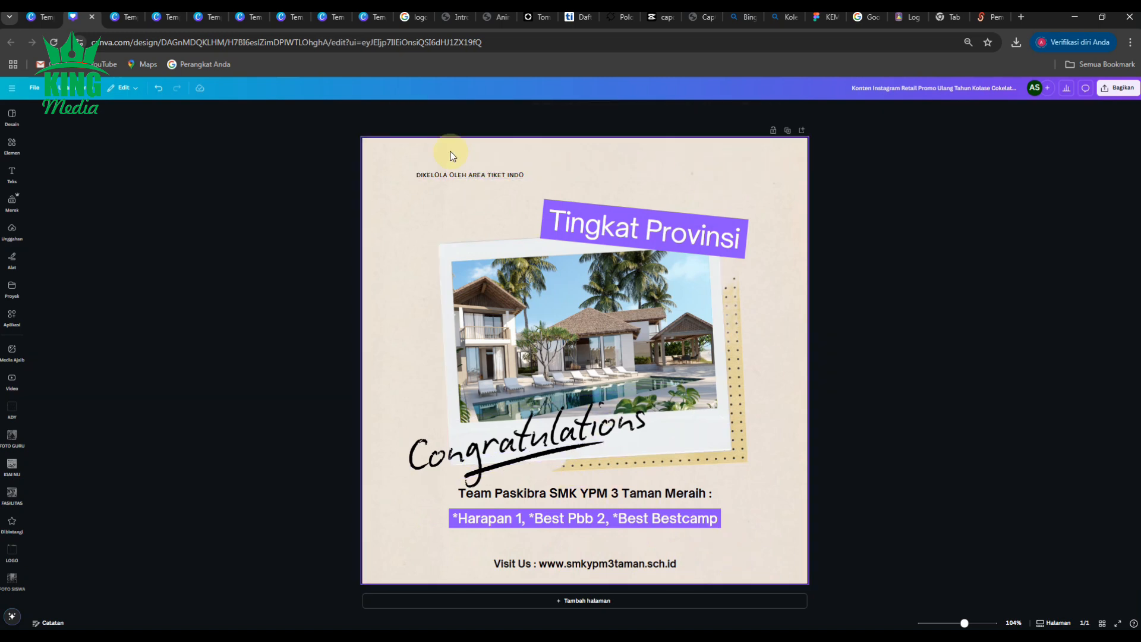
click(459, 174)
key(Delete)
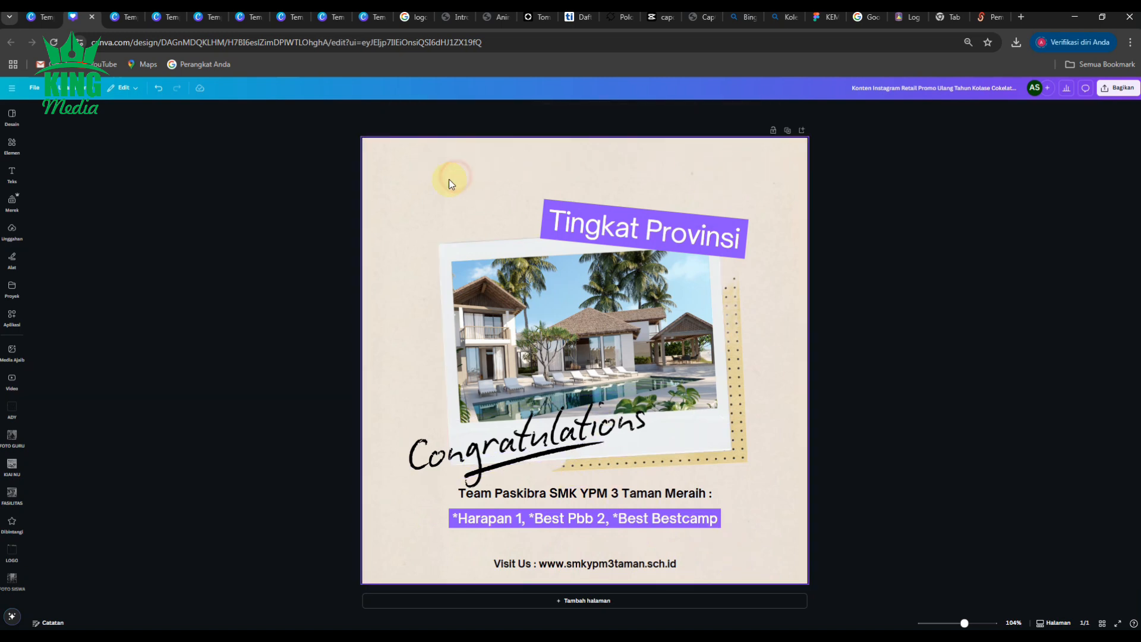
- Add the SMK YPM 3 Taman logo strip from the LOGO folder across the page top and shrink it slightly
click(9, 556)
scroll(134, 378, down, 3)
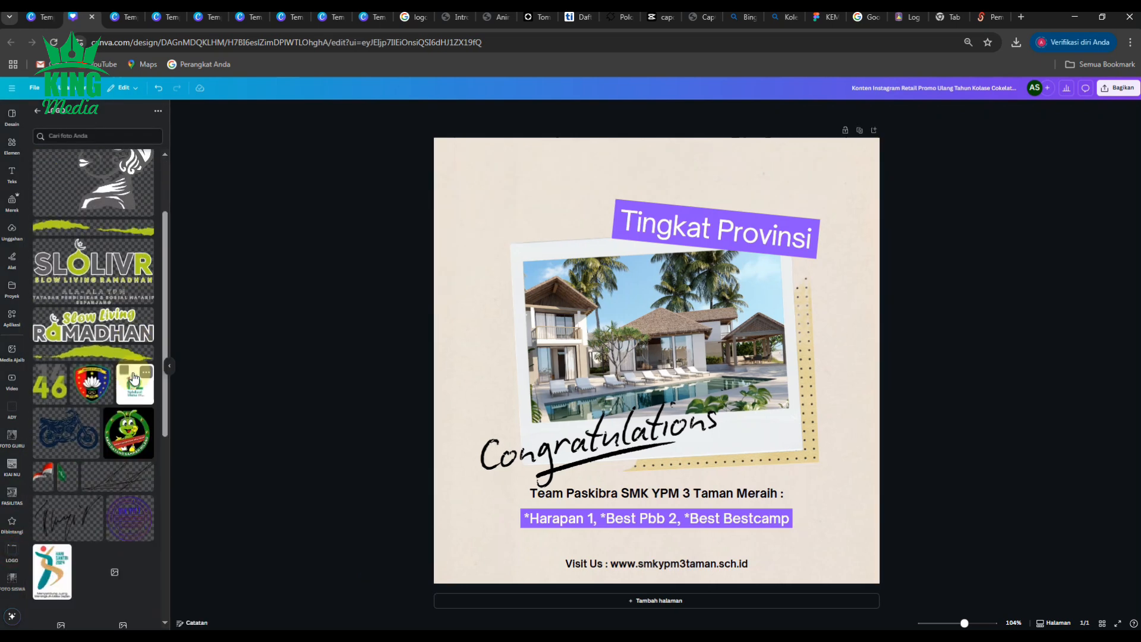
scroll(134, 379, down, 15)
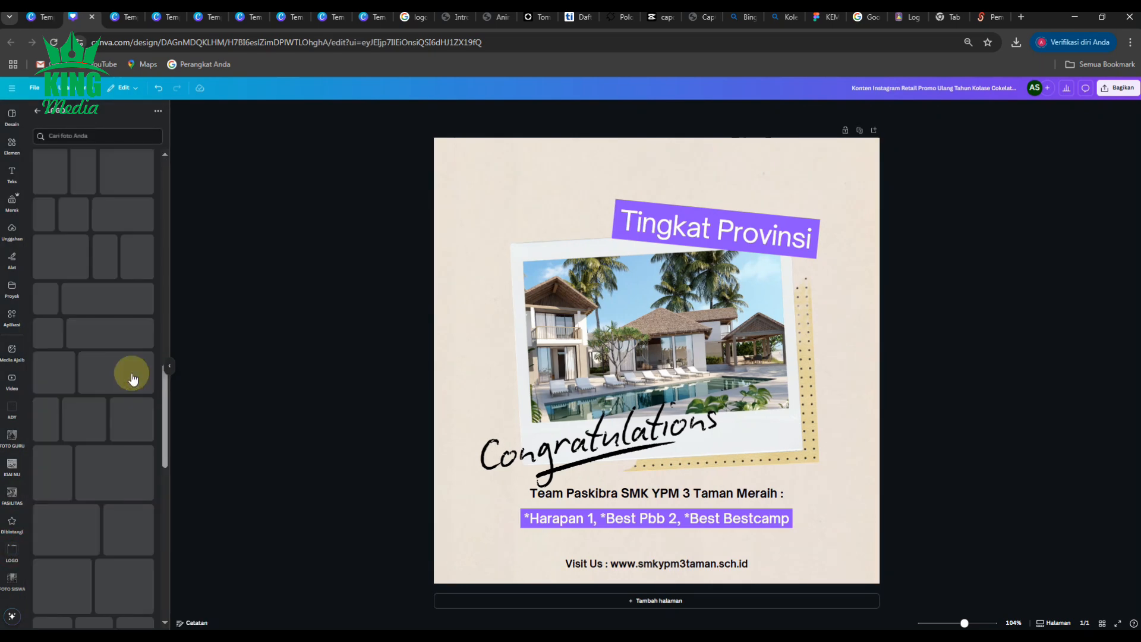
scroll(134, 378, down, 5)
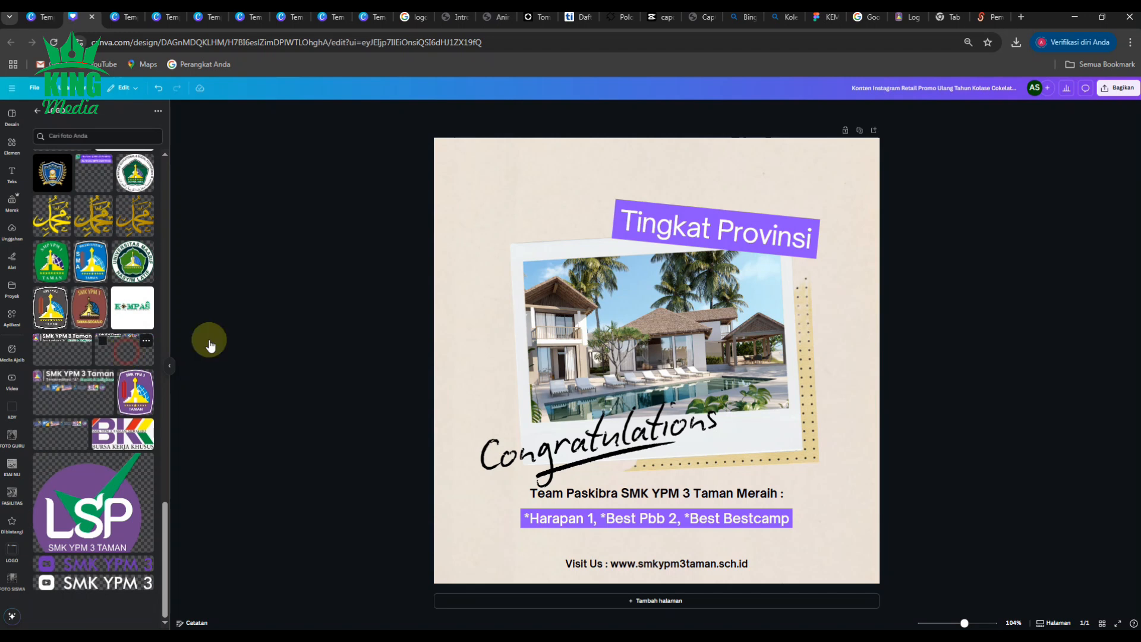
drag(657, 452, 689, 176)
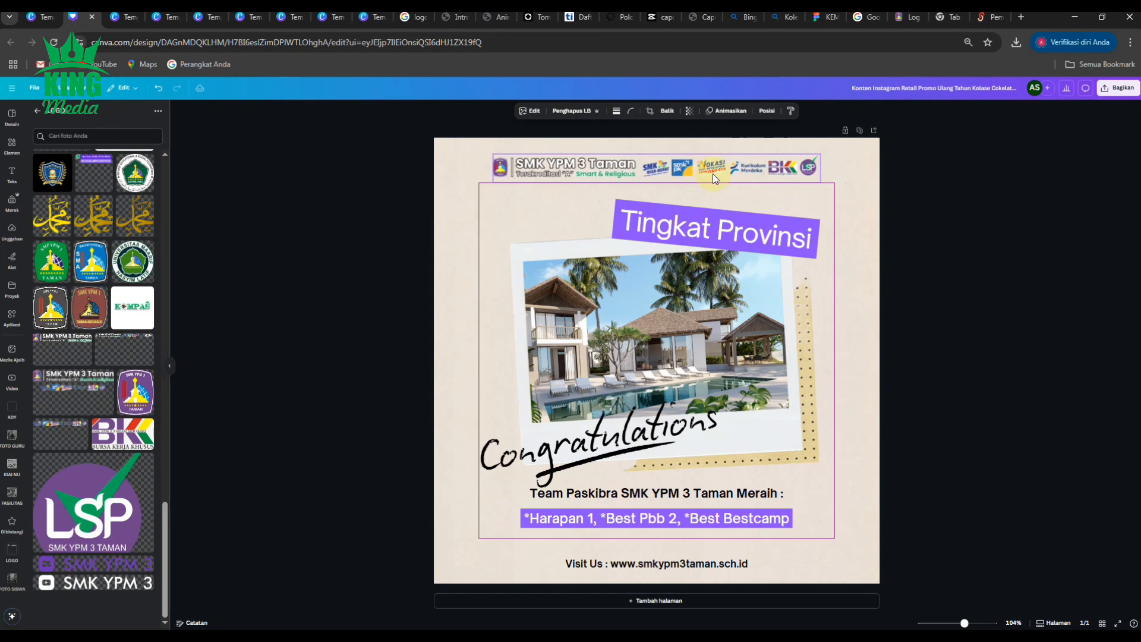
mouse_move(820, 154)
mouse_down()
mouse_move(809, 157)
mouse_move(830, 168)
mouse_up()
click(955, 186)
- Add the shark mascot with clasped hands, crop its empty margins, and place it small beside the logo strip
scroll(71, 461, up, 2)
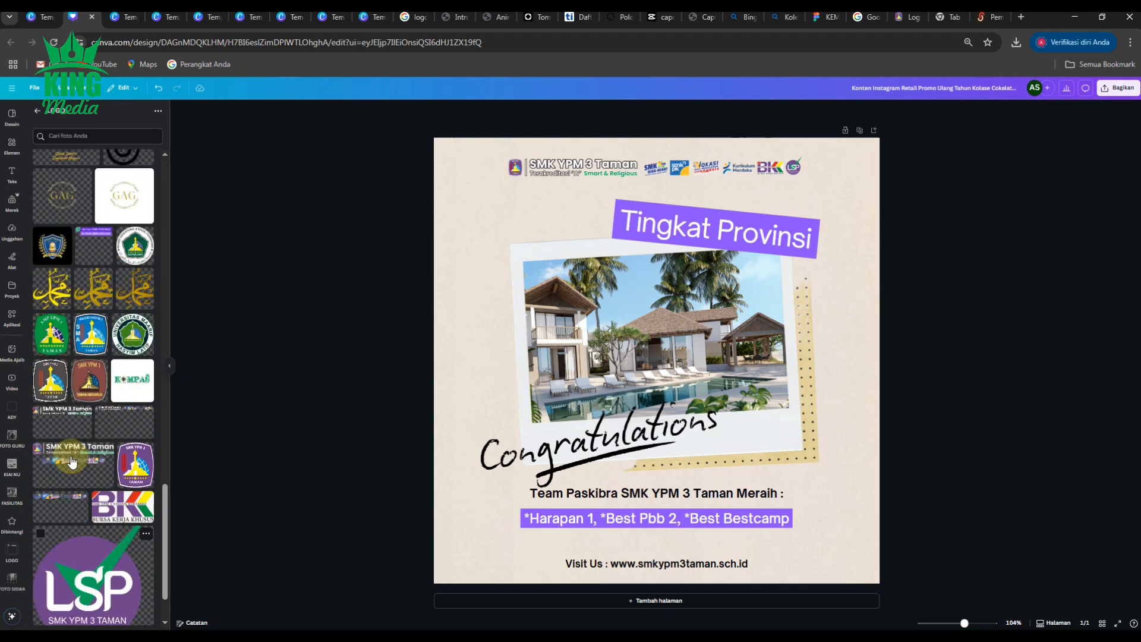
scroll(71, 462, up, 15)
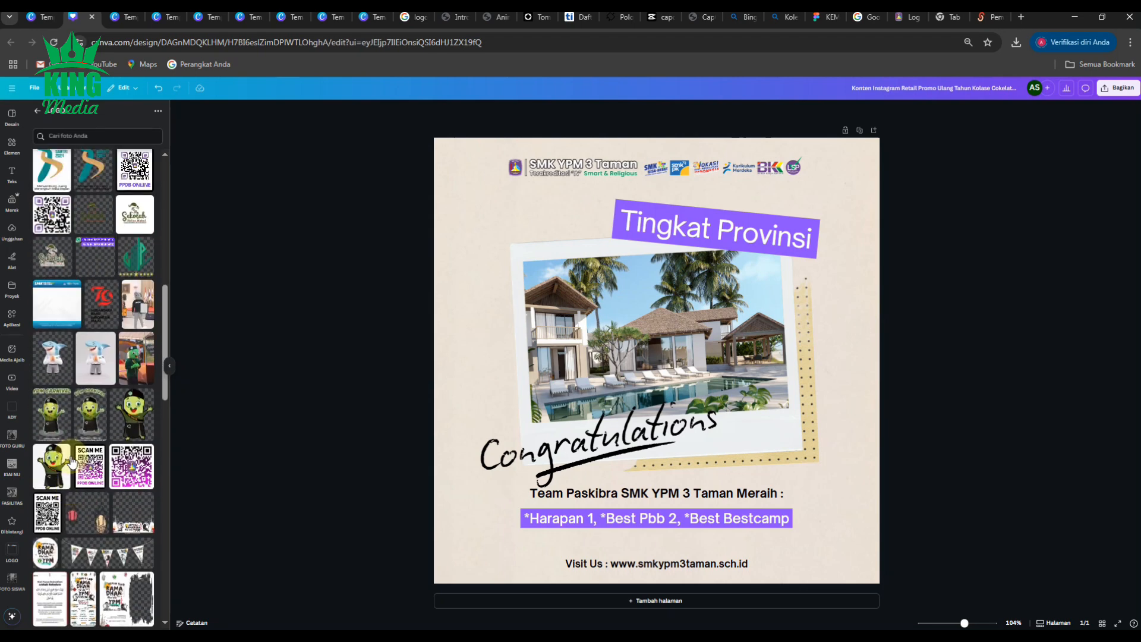
click(64, 341)
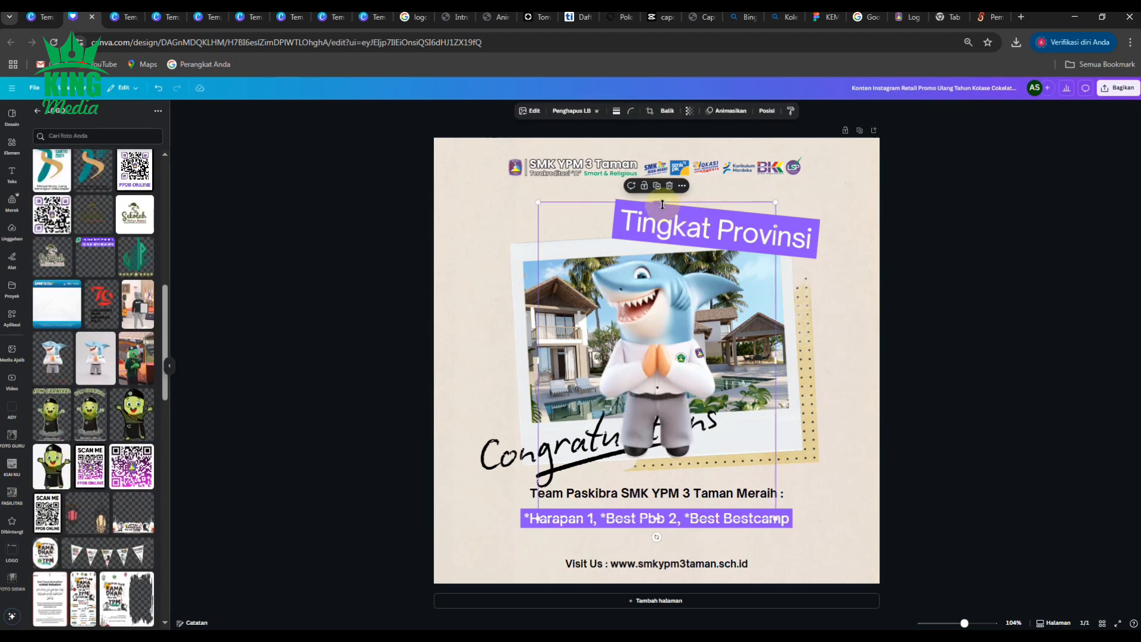
drag(662, 205, 662, 257)
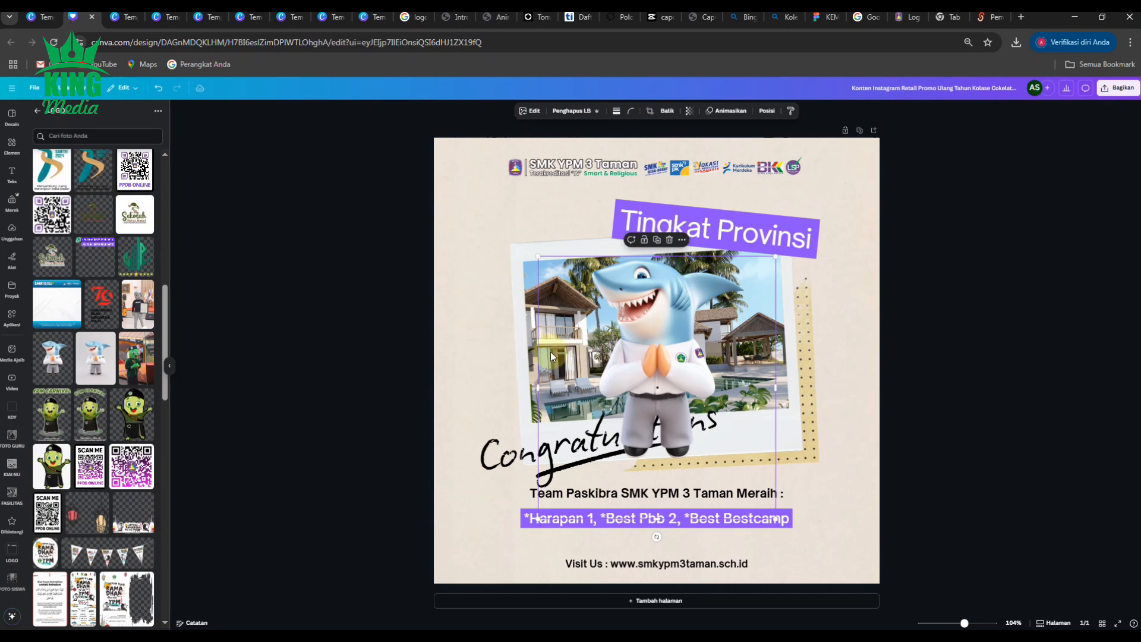
drag(538, 387, 585, 392)
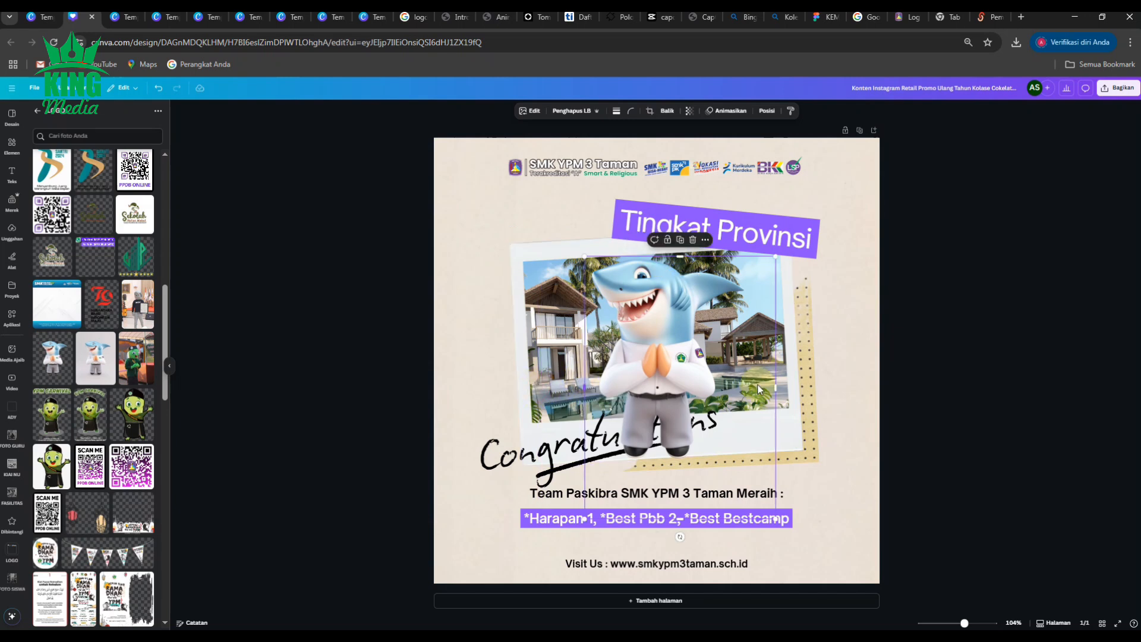
drag(778, 392, 747, 393)
drag(666, 526, 682, 462)
drag(584, 463, 827, 173)
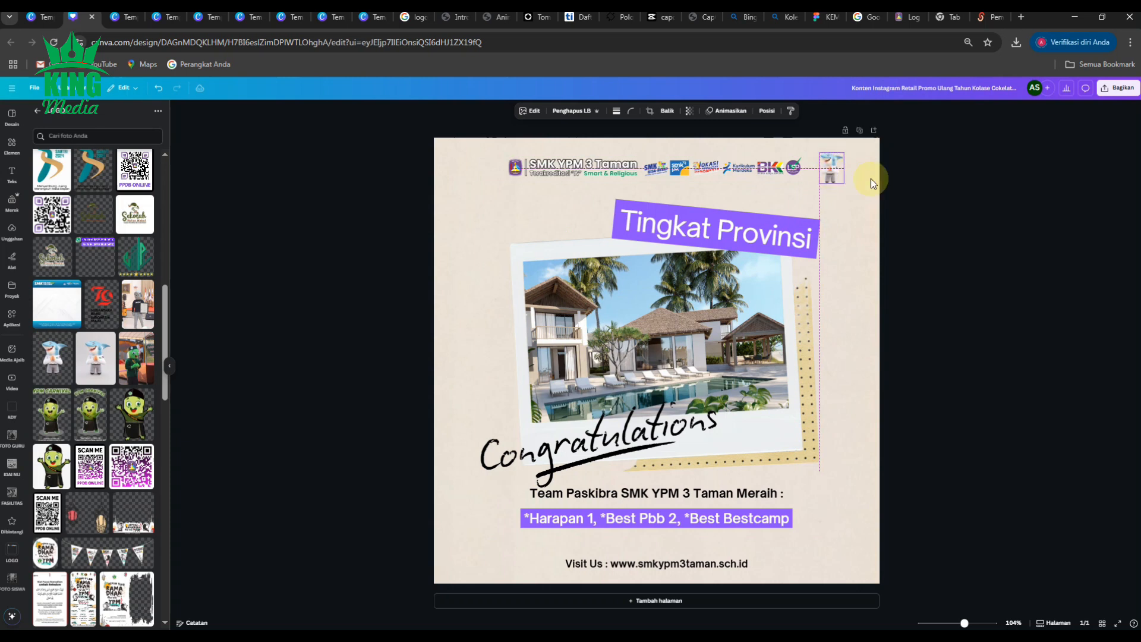
click(908, 188)
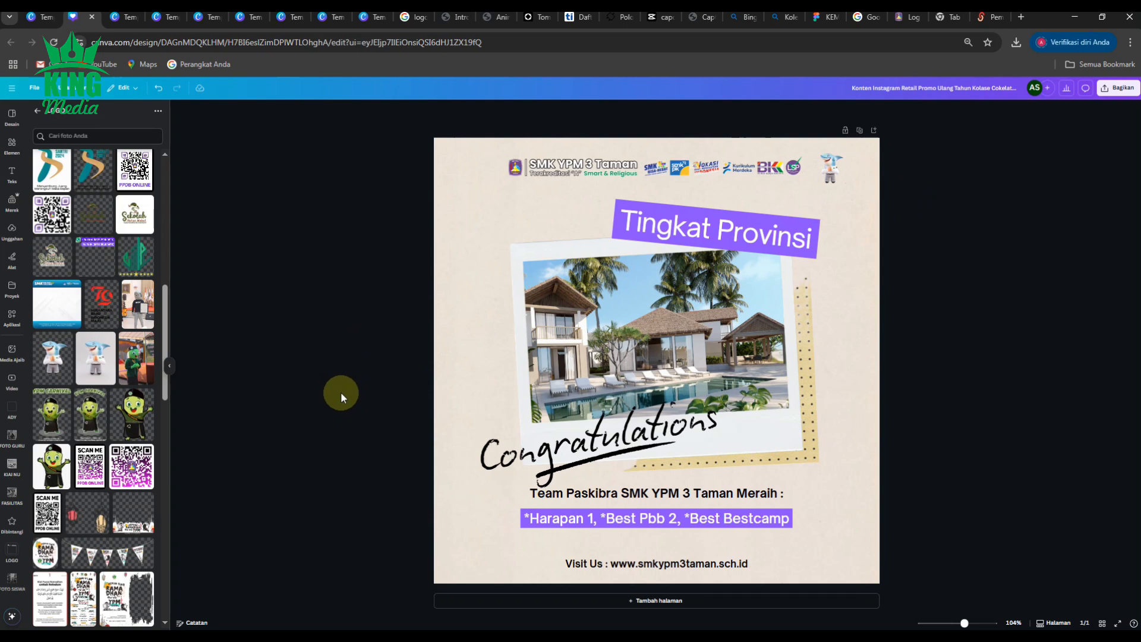
- Replace the villa photo in the polaroid frame with the Paskibra team's group photo
click(691, 312)
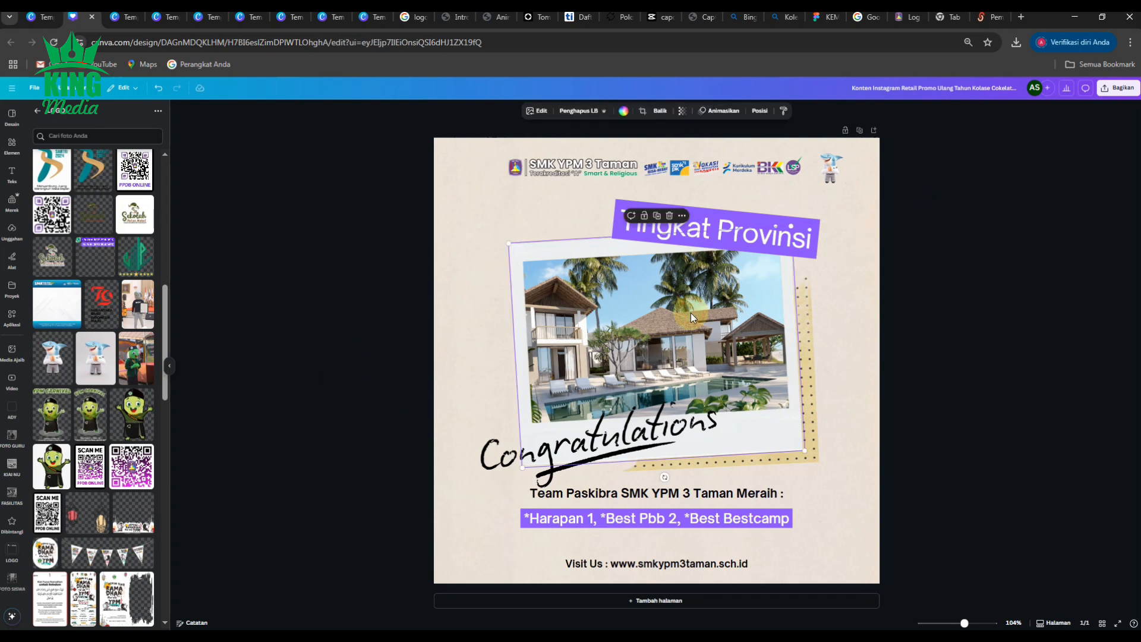
key(Delete)
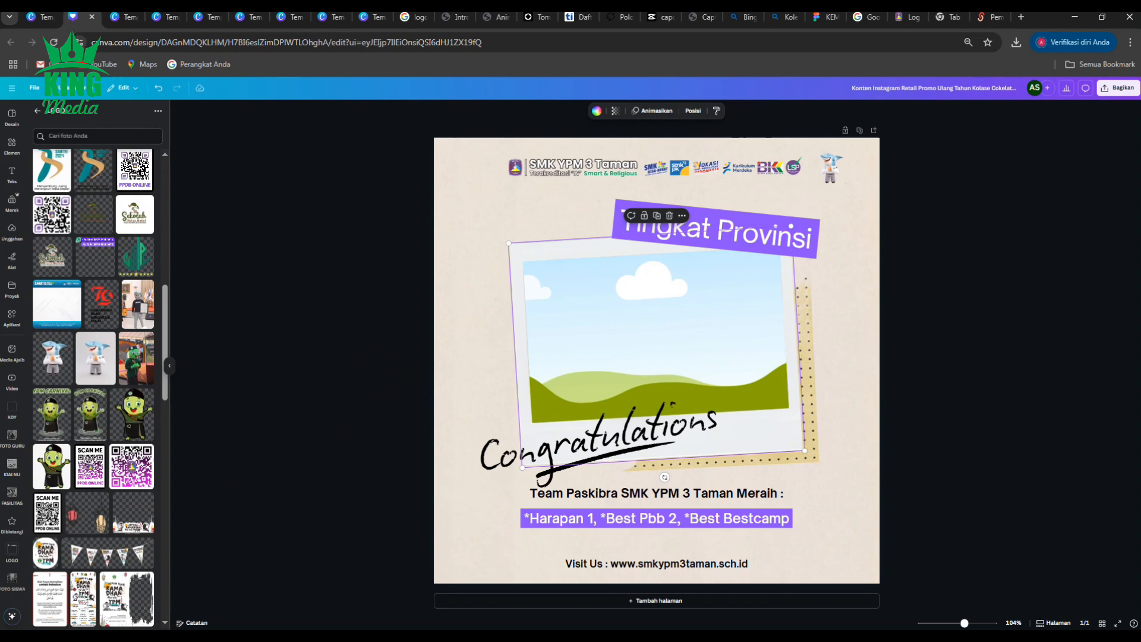
key(alt+Tab)
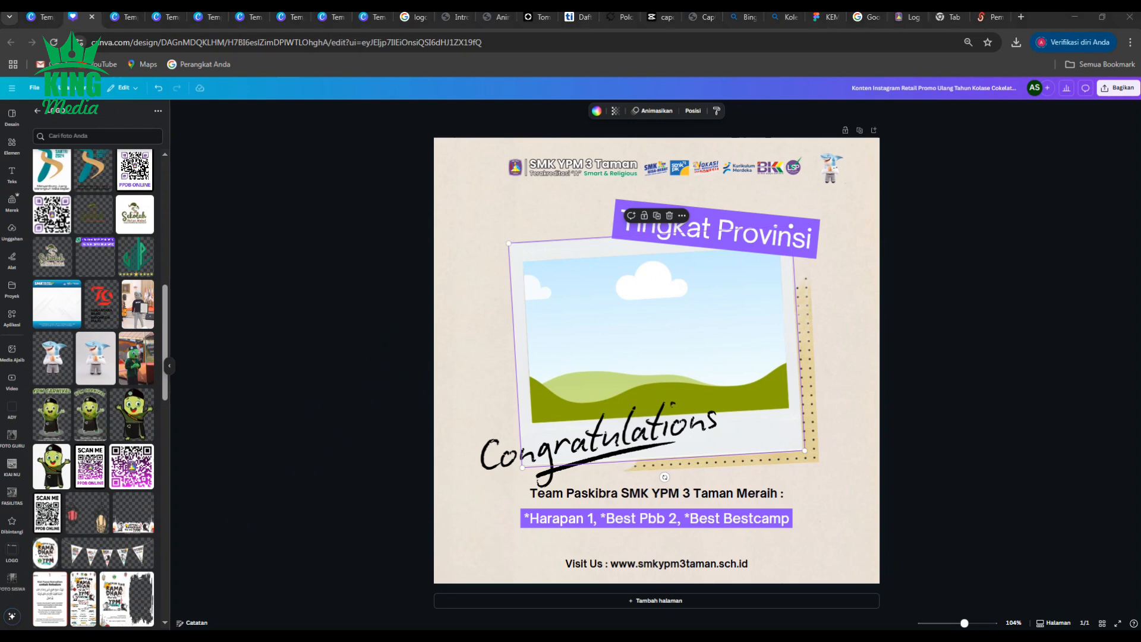
drag(0, 318, 861, 319)
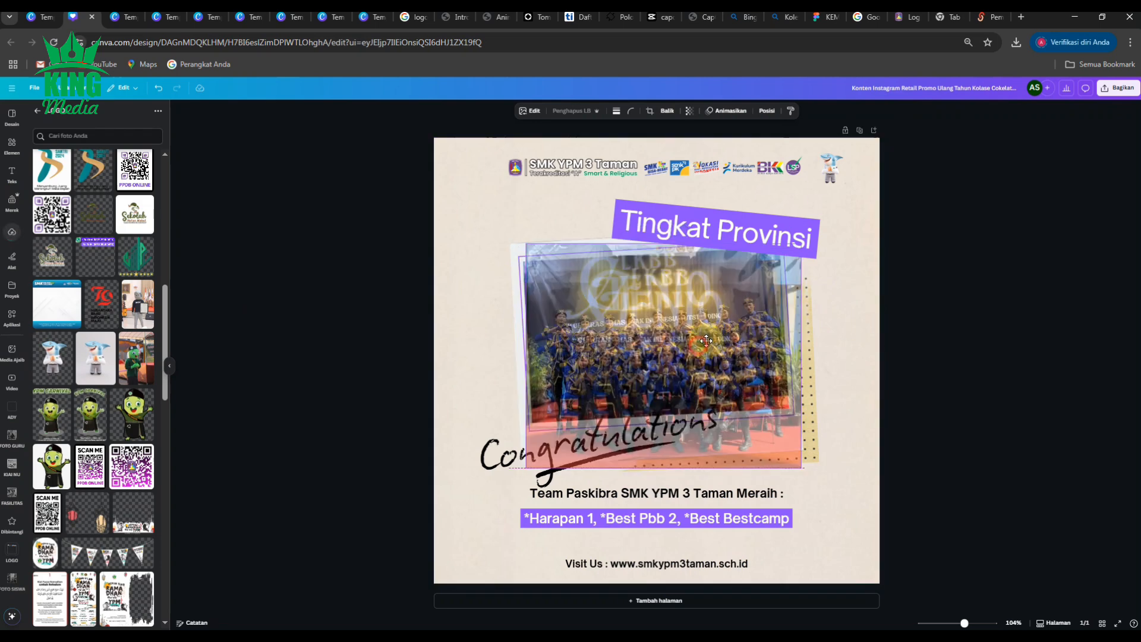
- Shift the team photo slightly upward within the polaroid frame
double_click(687, 325)
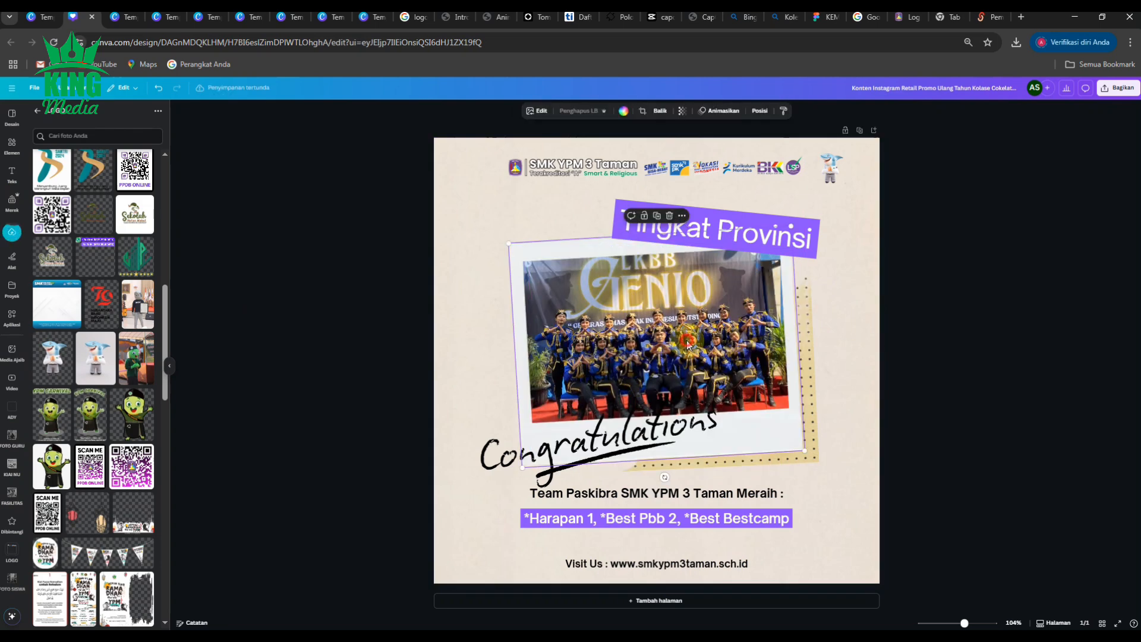
drag(686, 325, 686, 314)
click(995, 324)
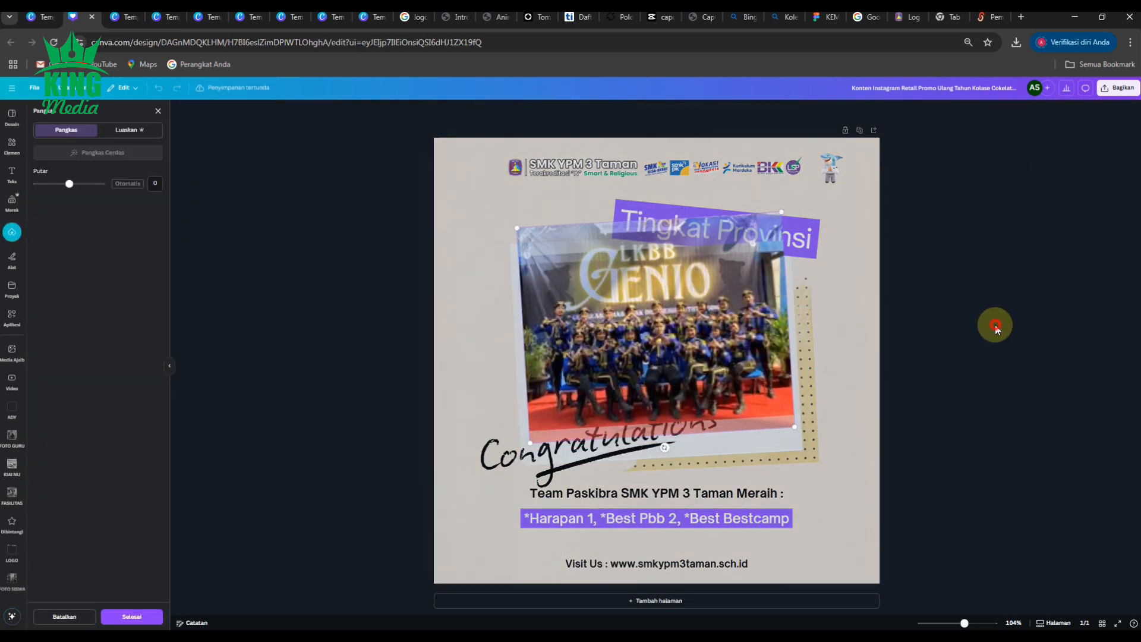
double_click(698, 317)
click(950, 318)
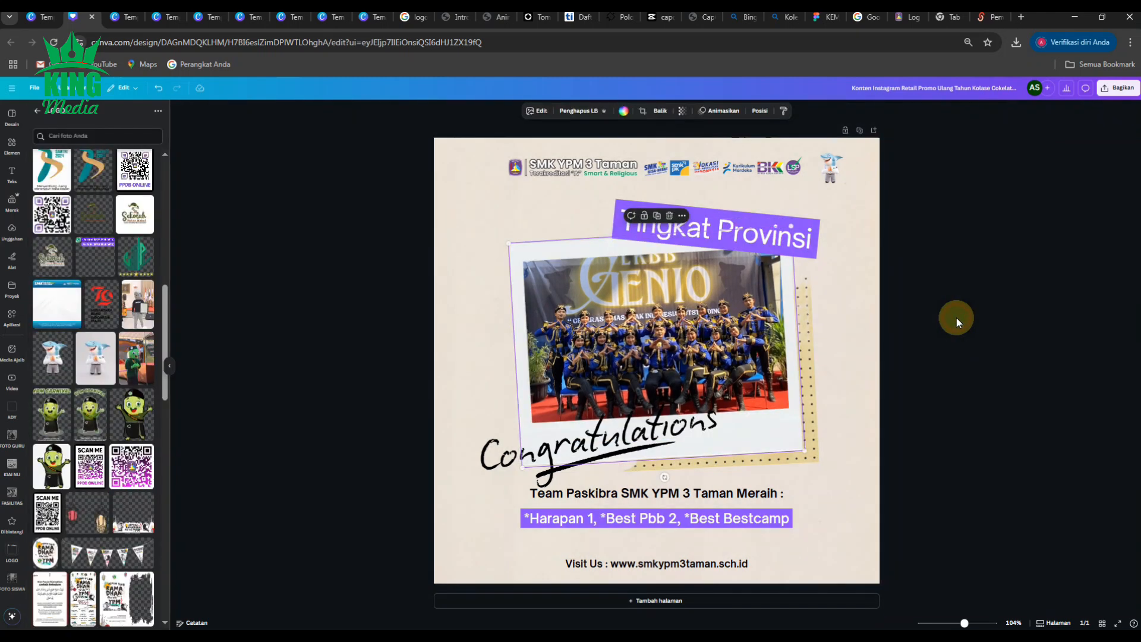
click(956, 318)
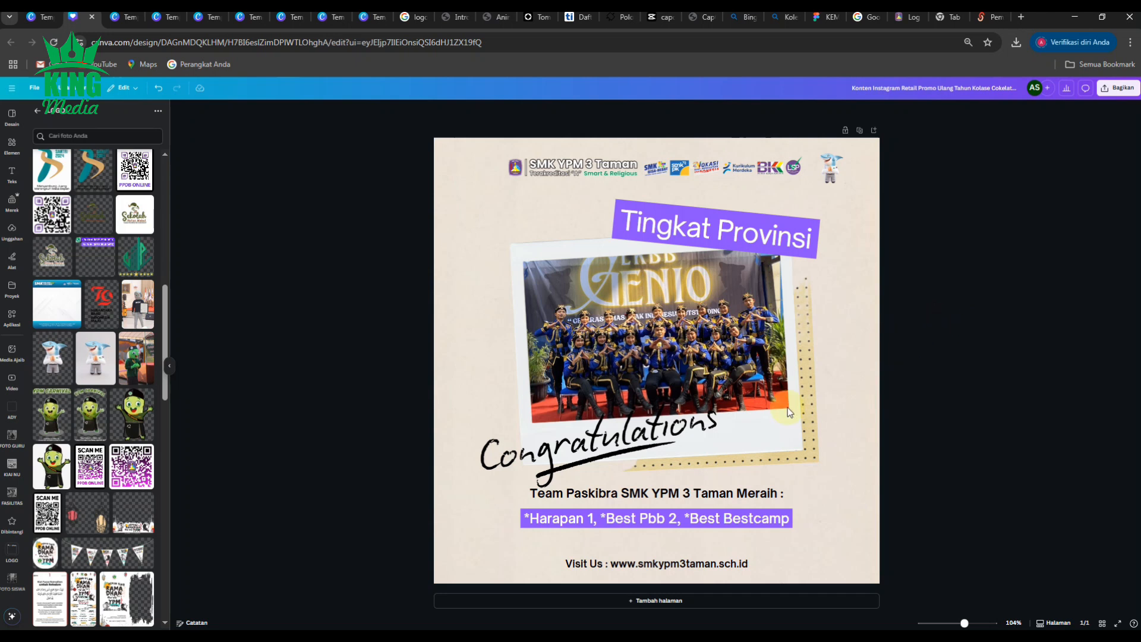
- Add the "SCAN ME PPDB ONLINE" QR code and shrink it into the page's lower right corner
scroll(139, 340, up, 3)
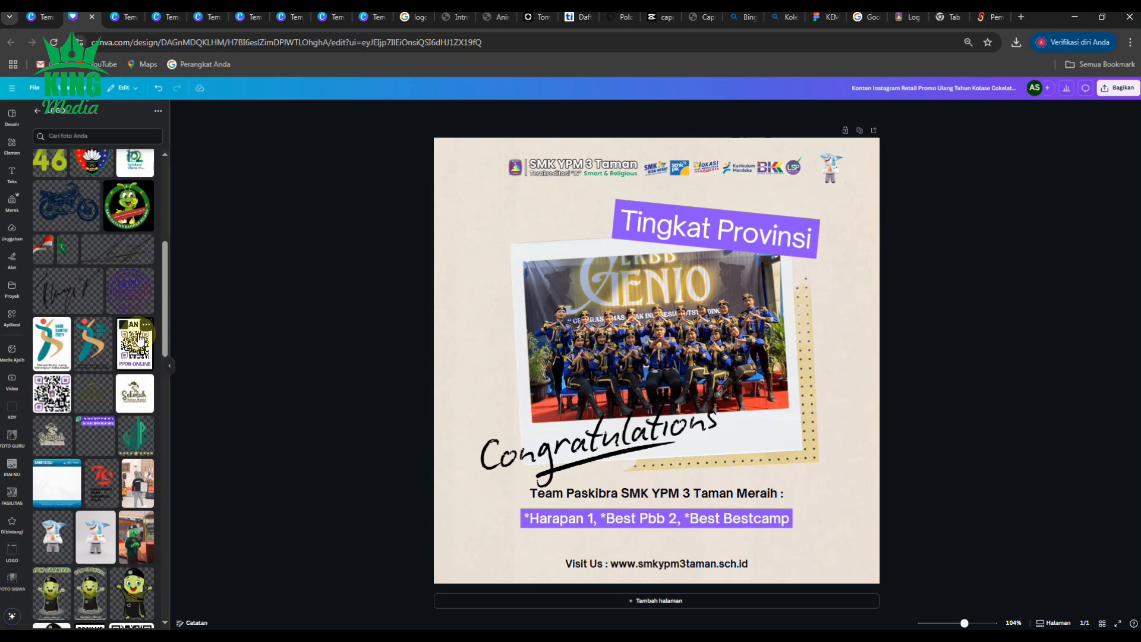
click(138, 340)
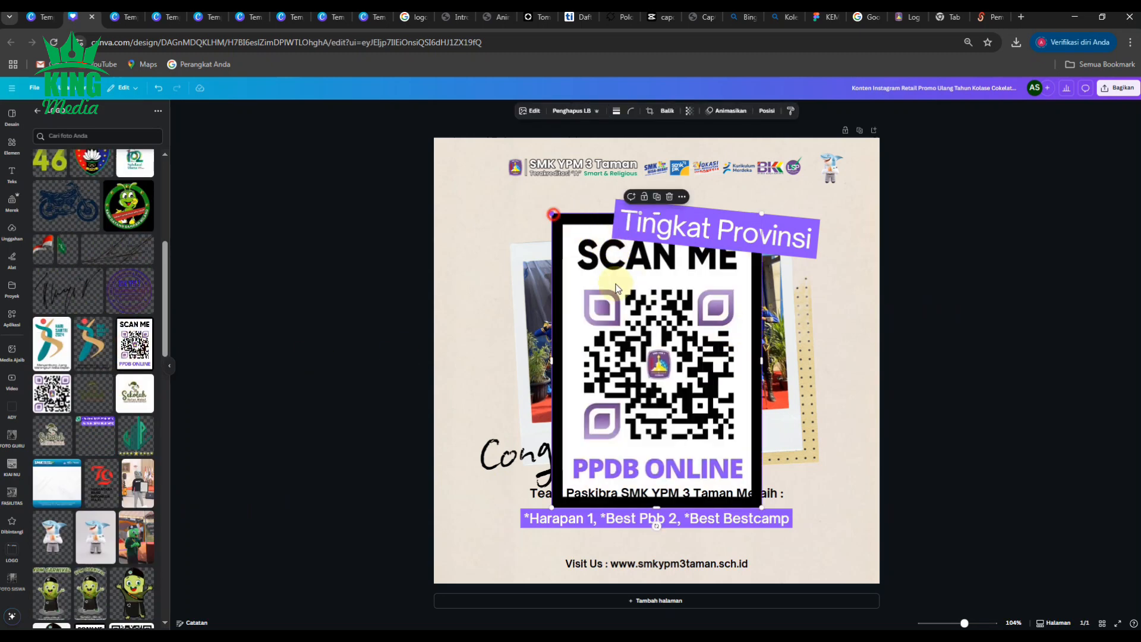
drag(553, 214, 819, 540)
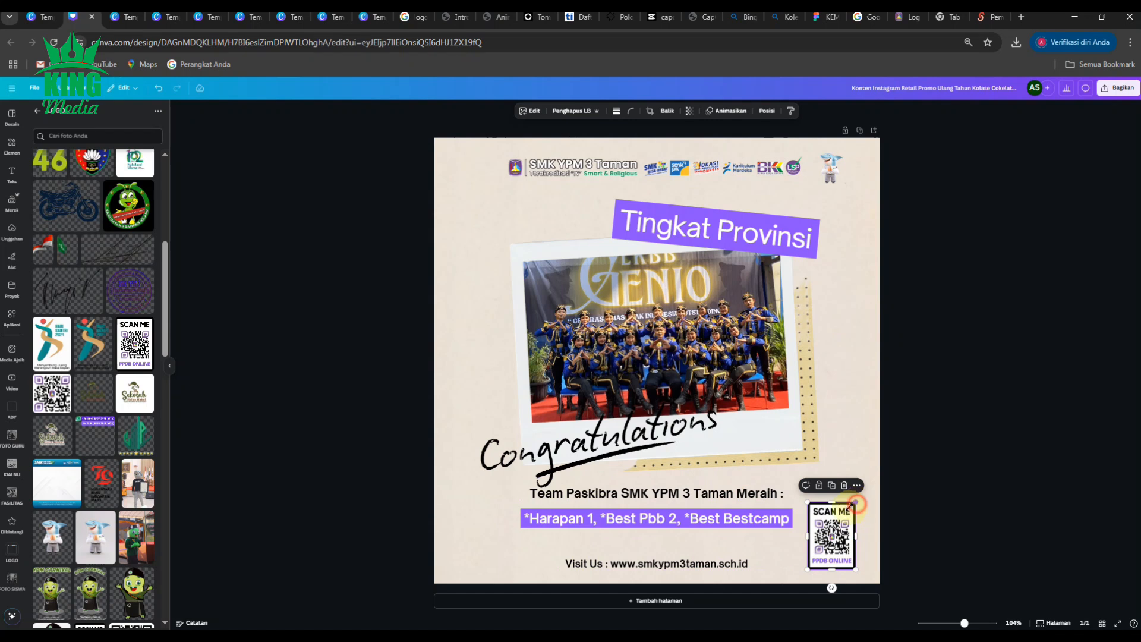
drag(851, 504, 829, 527)
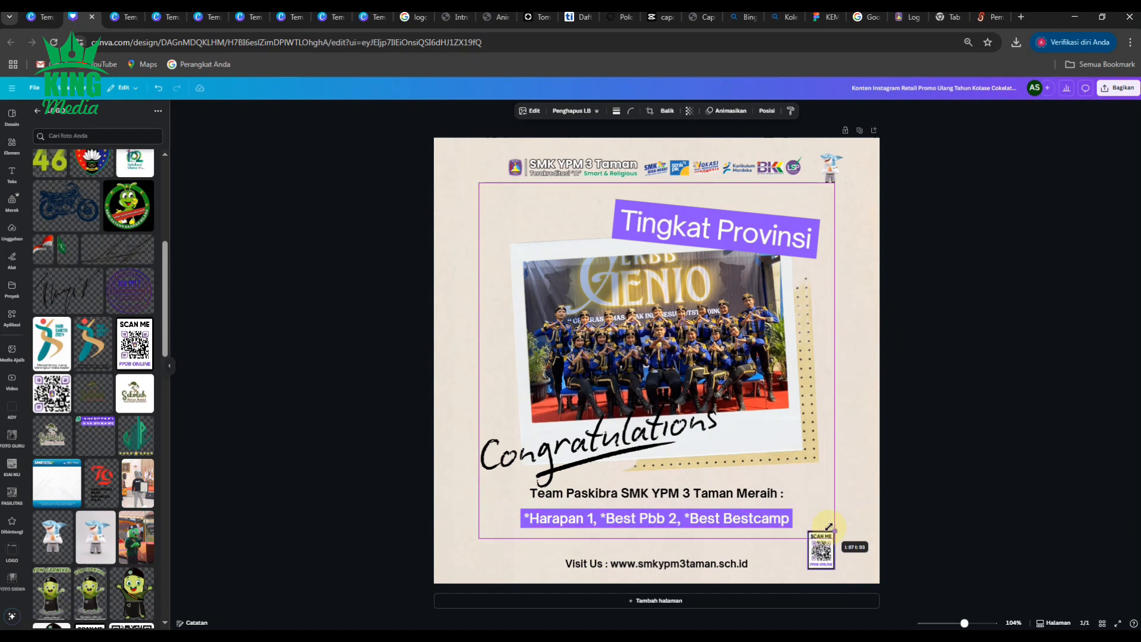
click(983, 522)
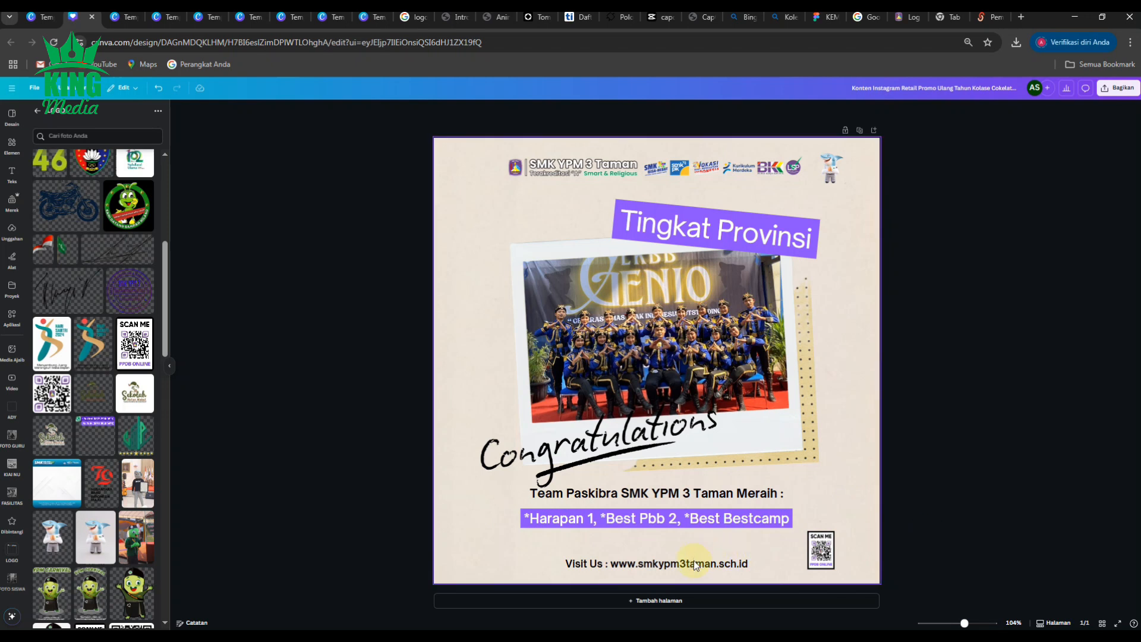
mouse_move(693, 562)
mouse_down()
mouse_move(695, 547)
mouse_move(694, 561)
mouse_up()
click(967, 517)
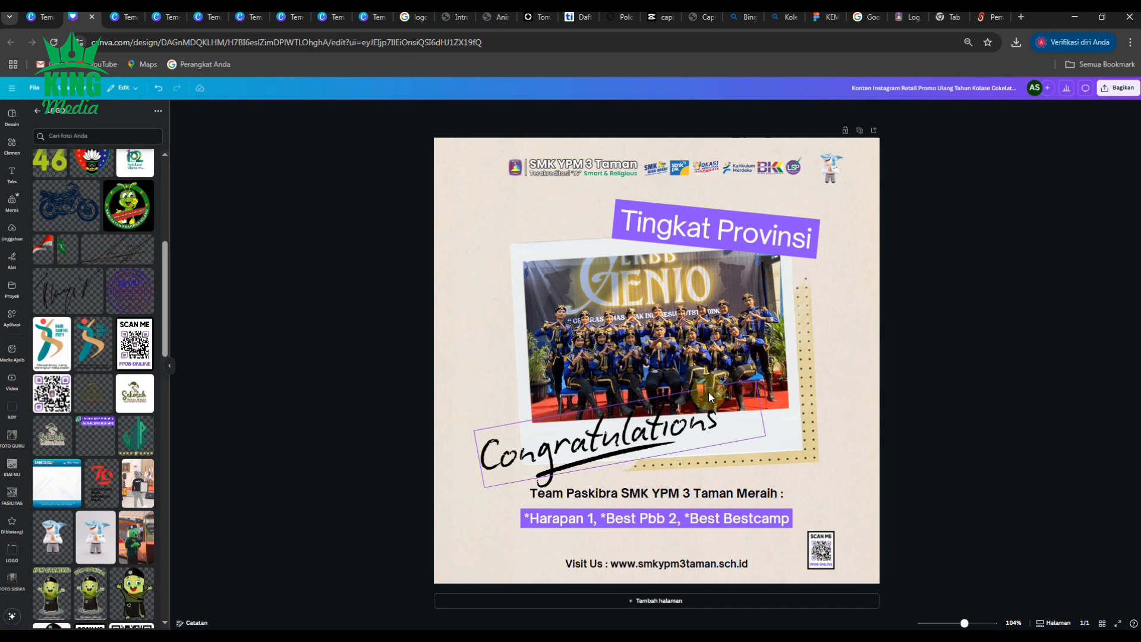
click(1048, 422)
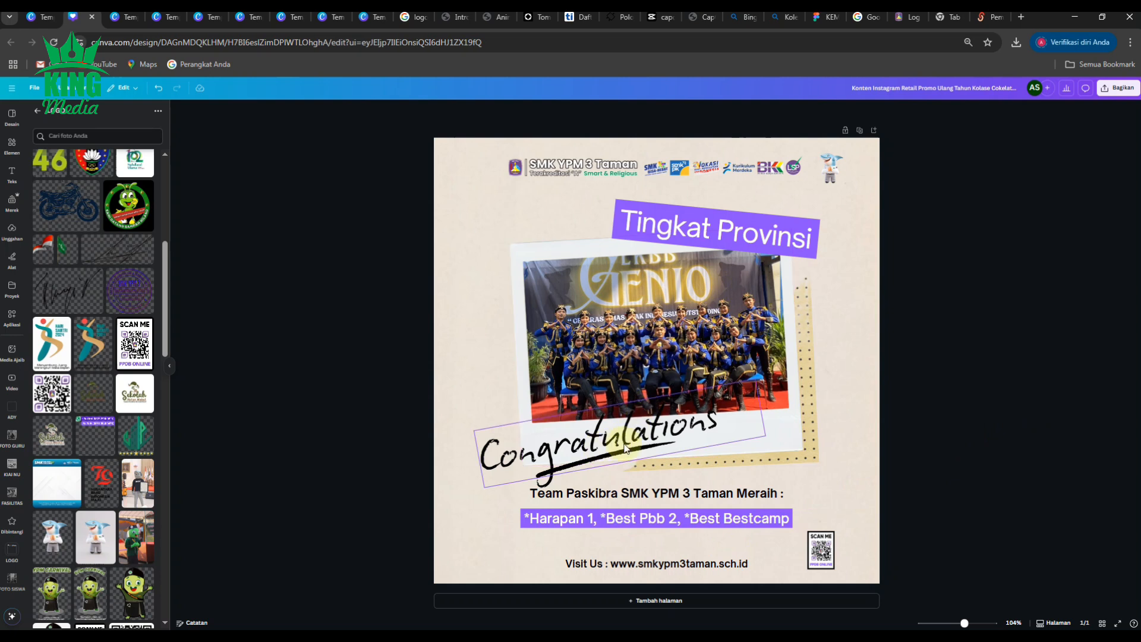
- Insert the purple WhatsApp contacts graphic from the LOGO folder onto the page
click(806, 560)
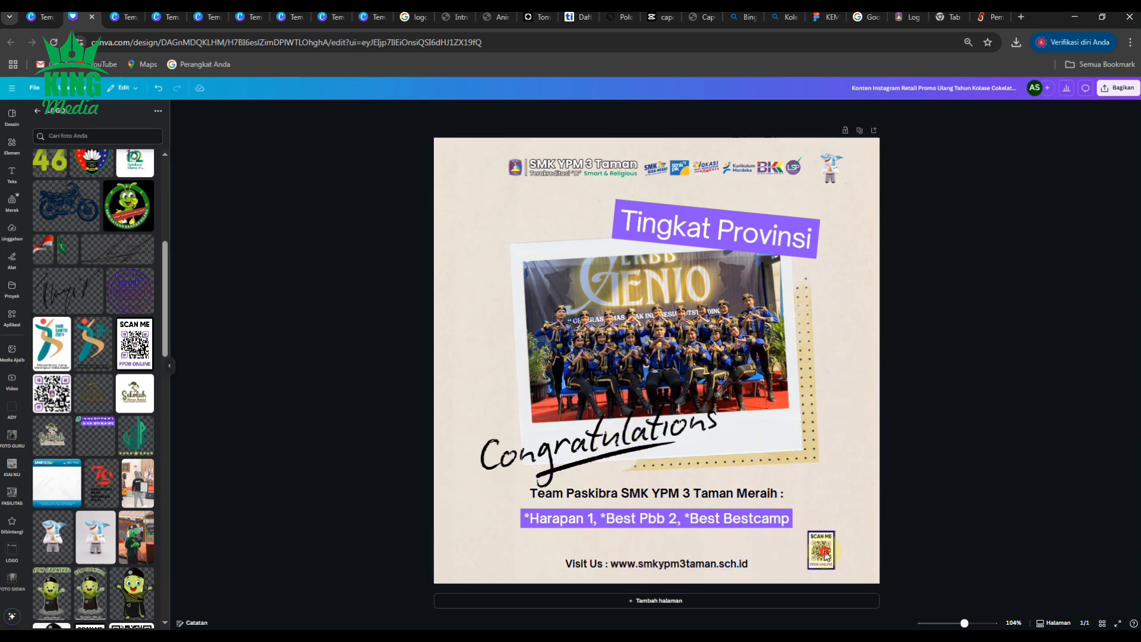
click(369, 483)
click(88, 446)
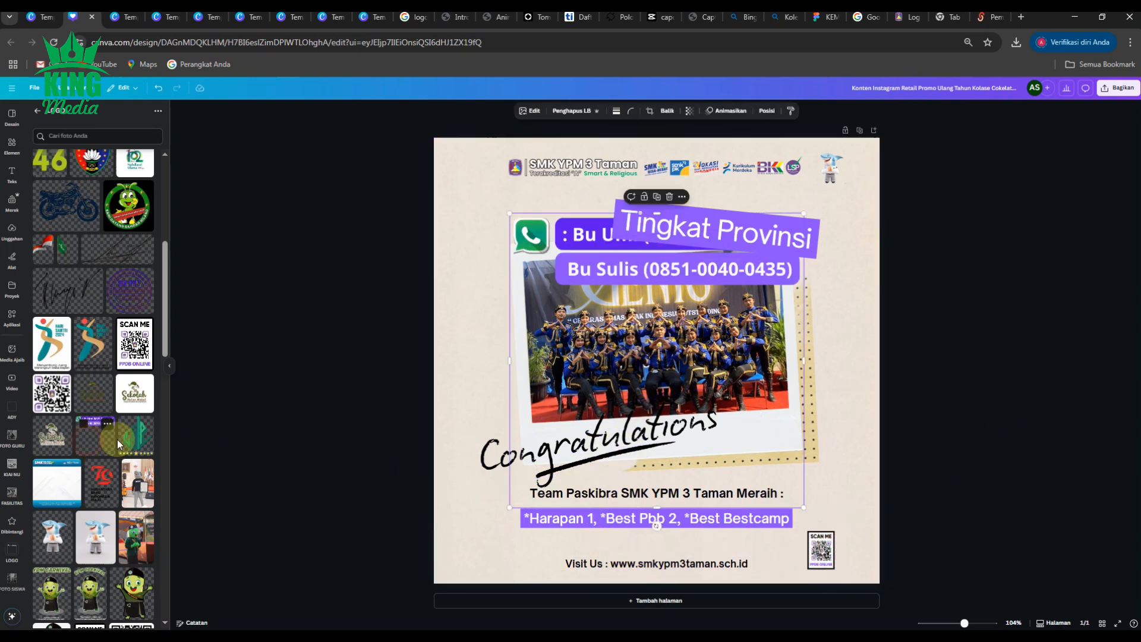
click(654, 493)
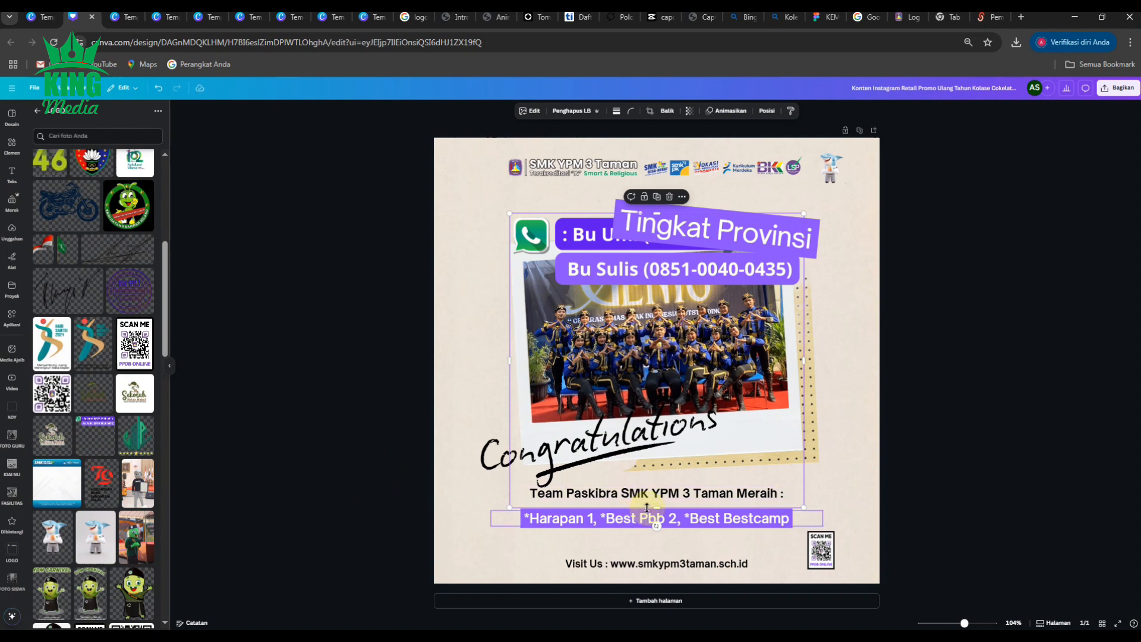
drag(654, 494, 666, 296)
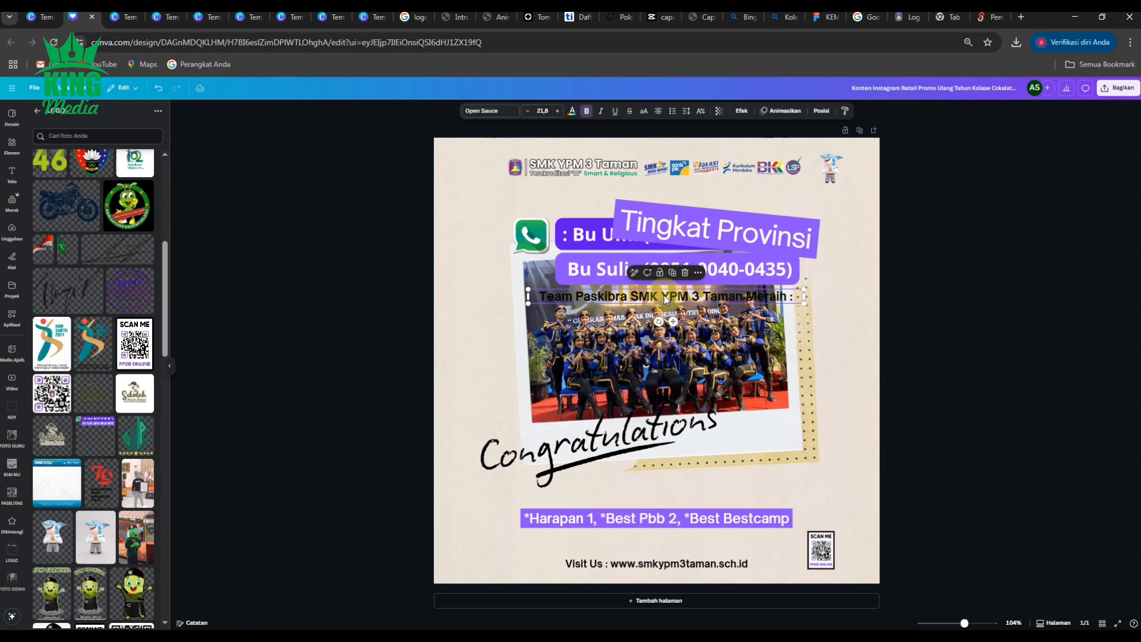
key(ctrl+z)
- Crop the empty area below the WhatsApp contacts and place the graphic small in the page's lower left corner
click(660, 269)
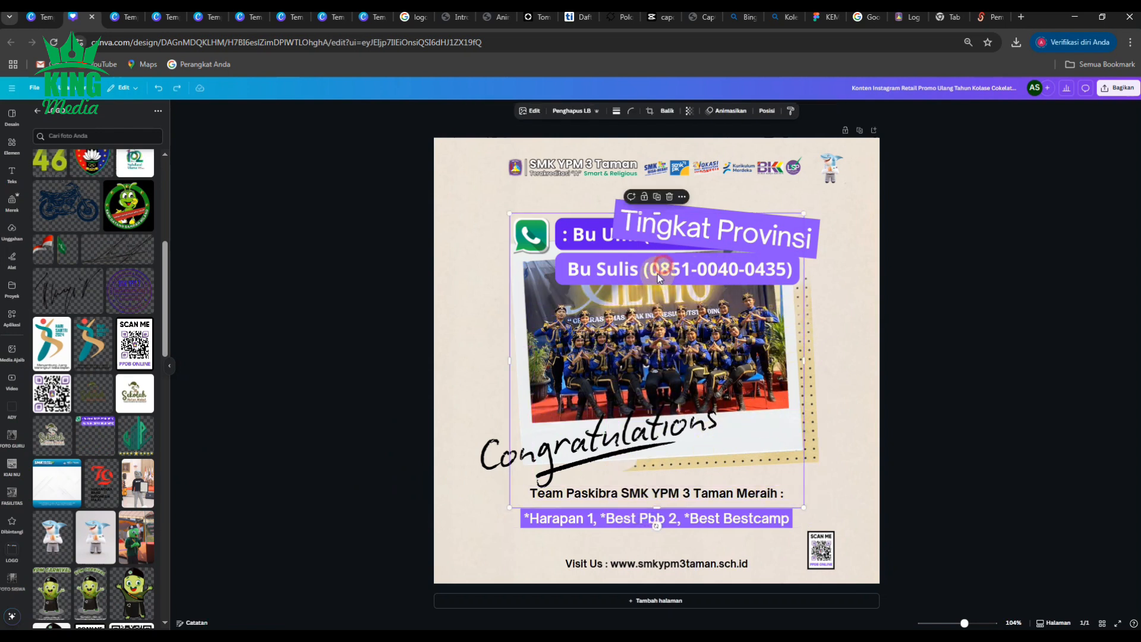
drag(656, 507, 657, 290)
drag(804, 214, 502, 585)
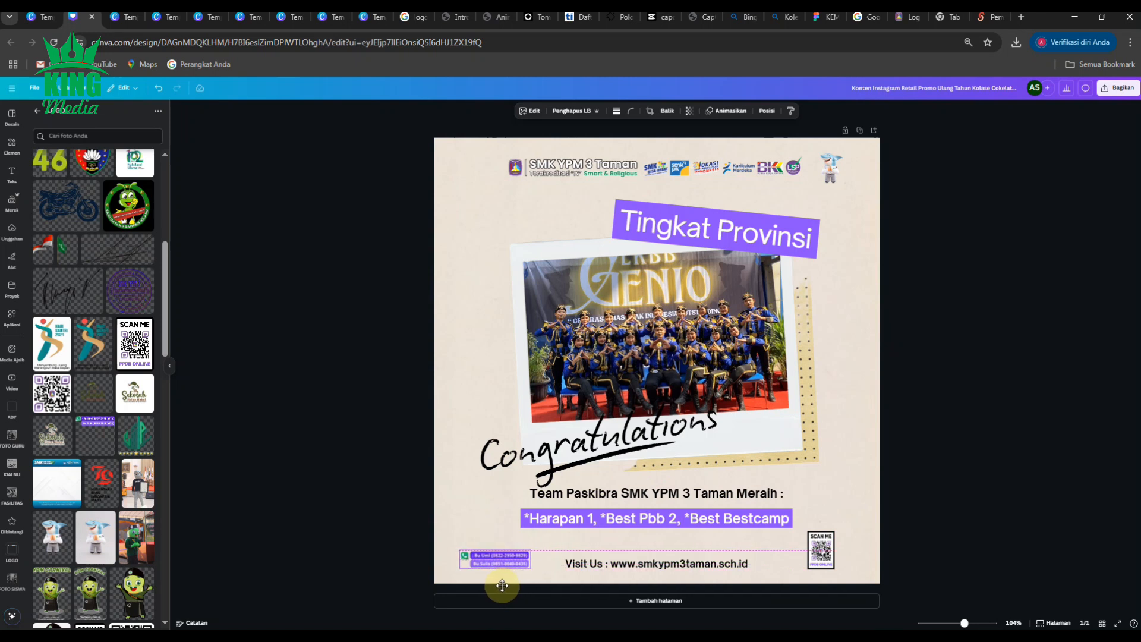
drag(502, 585, 501, 585)
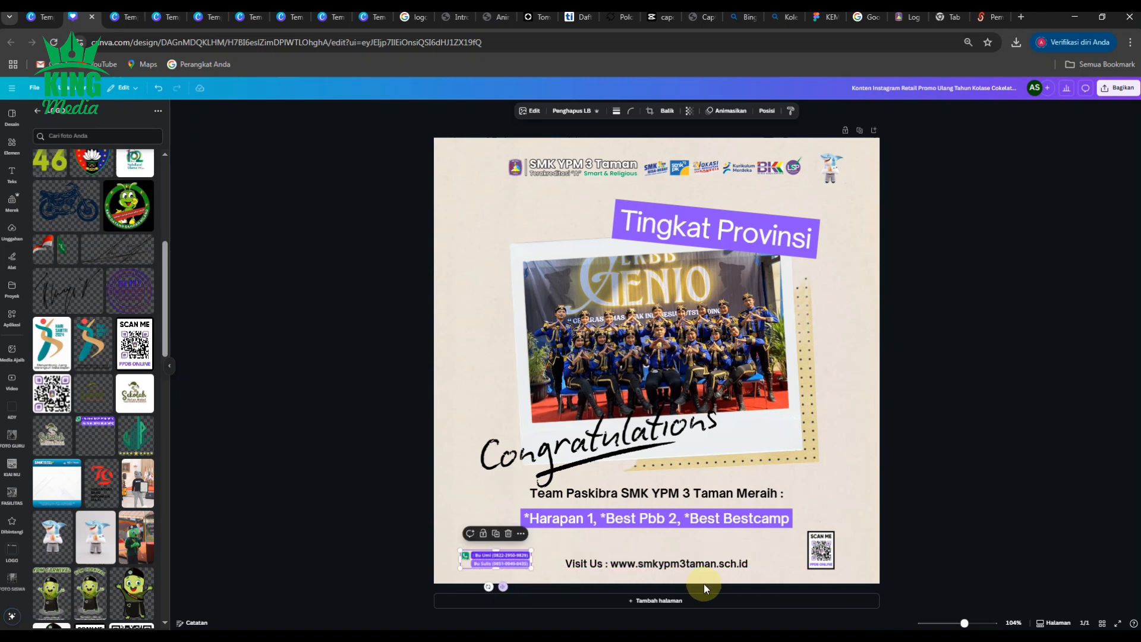
- Enlarge the QR code slightly and align its left edge with the shark mascot above
click(821, 549)
mouse_move(837, 530)
mouse_down()
mouse_move(844, 524)
mouse_move(845, 549)
mouse_up()
click(828, 551)
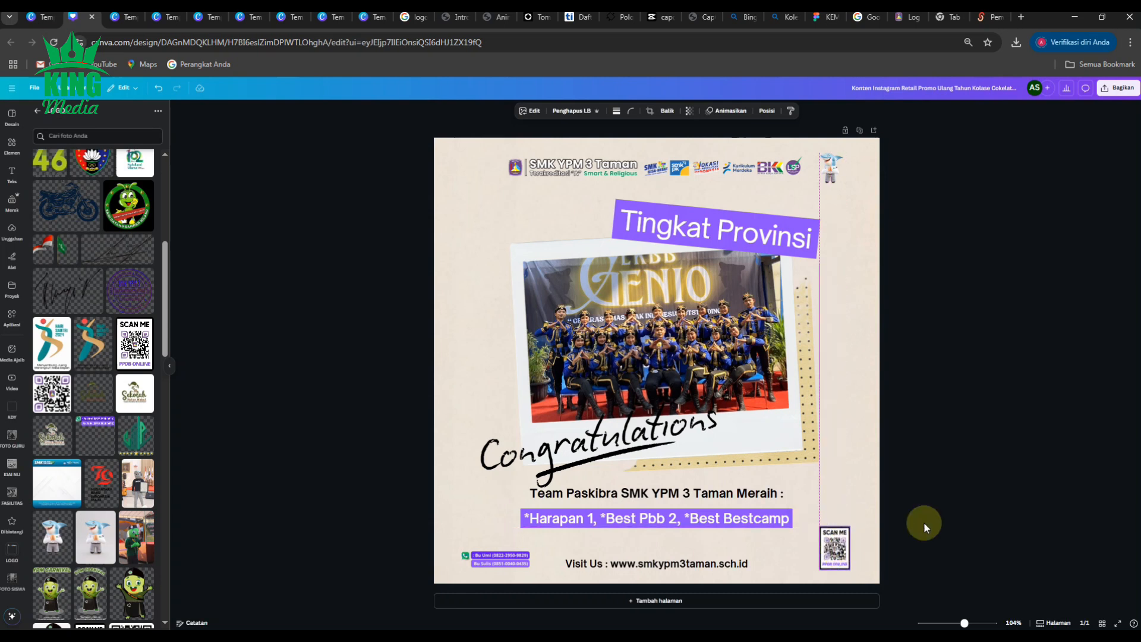
click(992, 503)
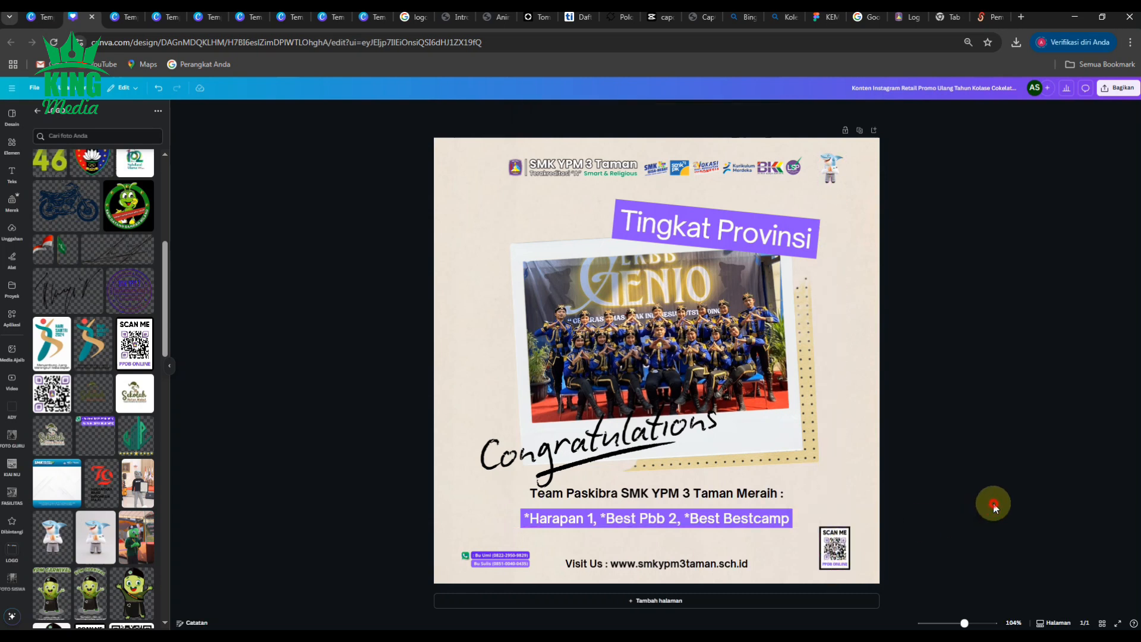
- Enlarge the purple WhatsApp contacts graphic slightly in the page's lower left corner
click(511, 559)
drag(530, 552, 538, 549)
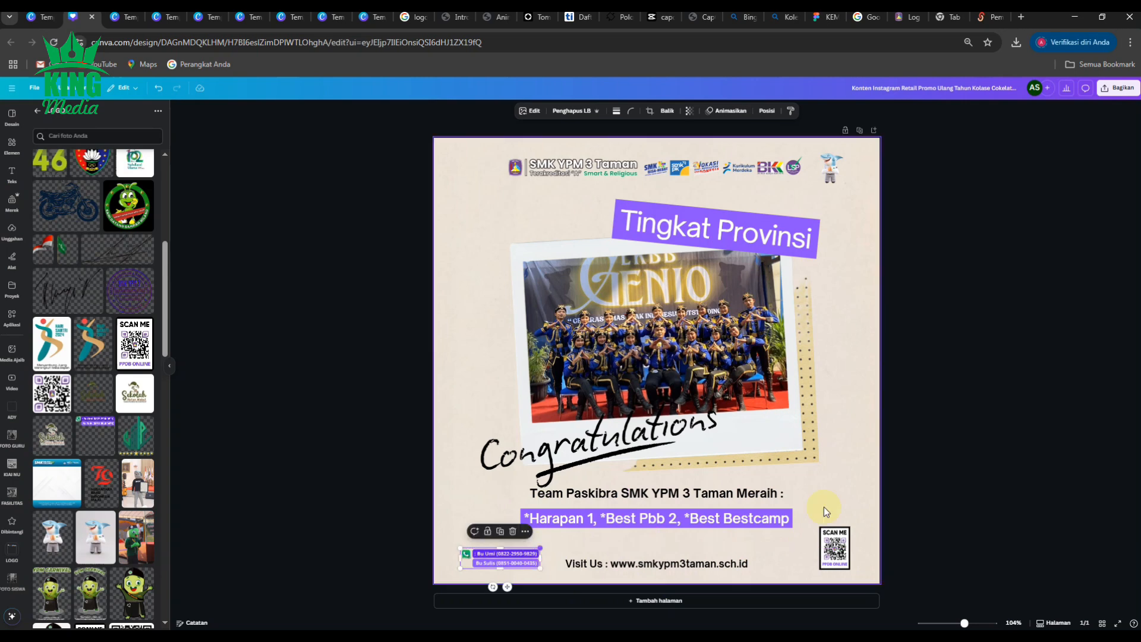
click(969, 445)
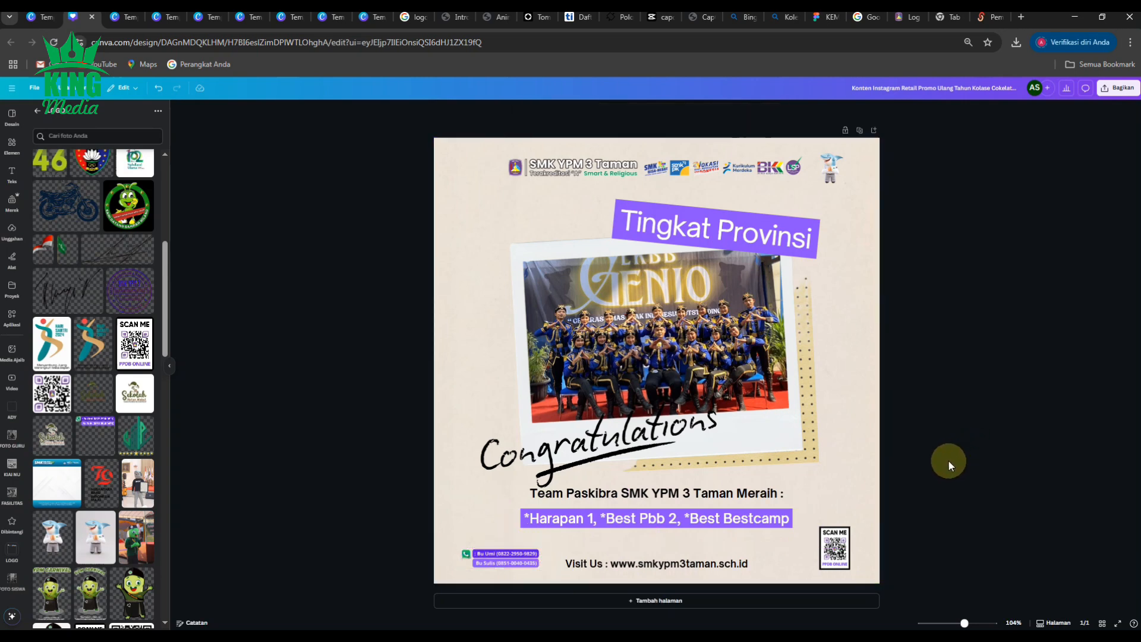
scroll(911, 462, down, 3)
scroll(889, 465, up, 2)
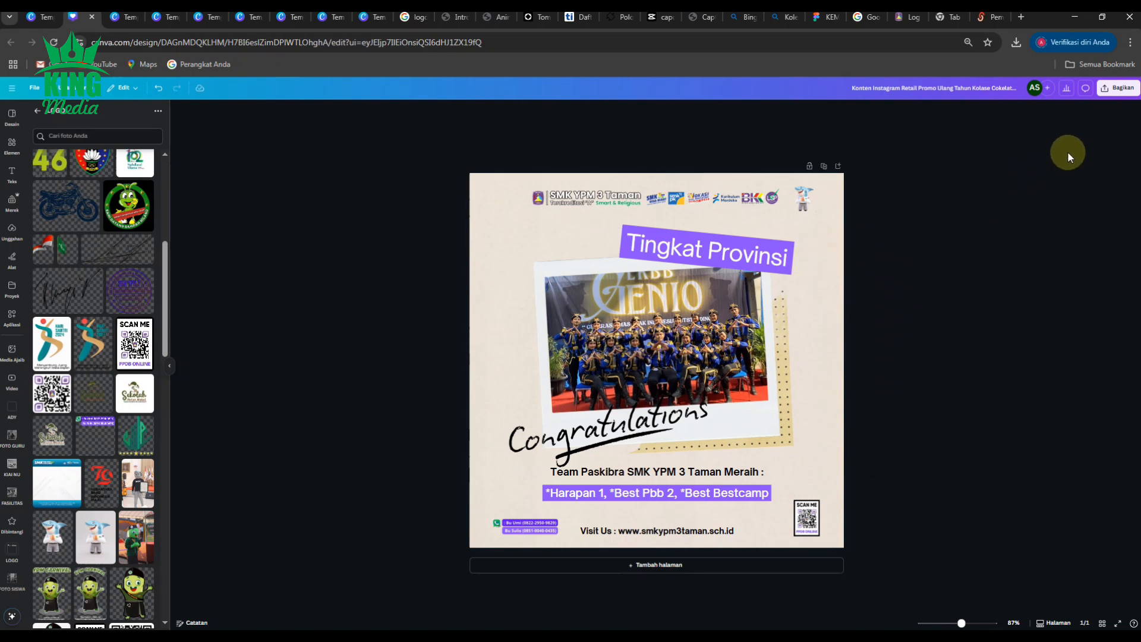
- Replace the last part of the design's title, after "Ulang Tahun", with "PASKIB JUARA"
click(953, 88)
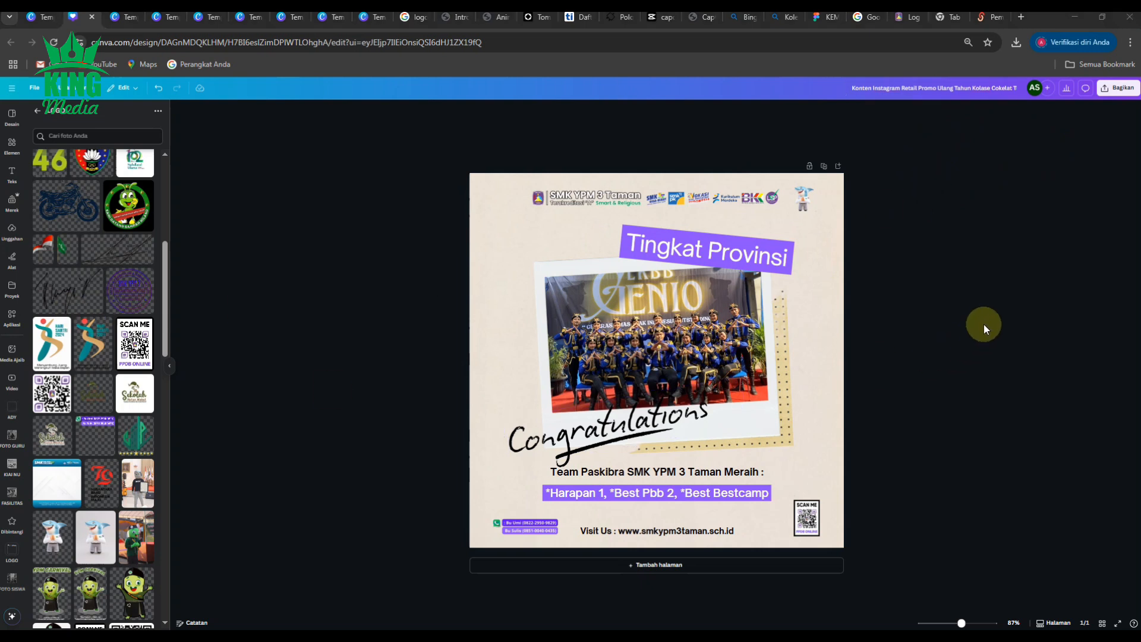
click(983, 295)
click(972, 89)
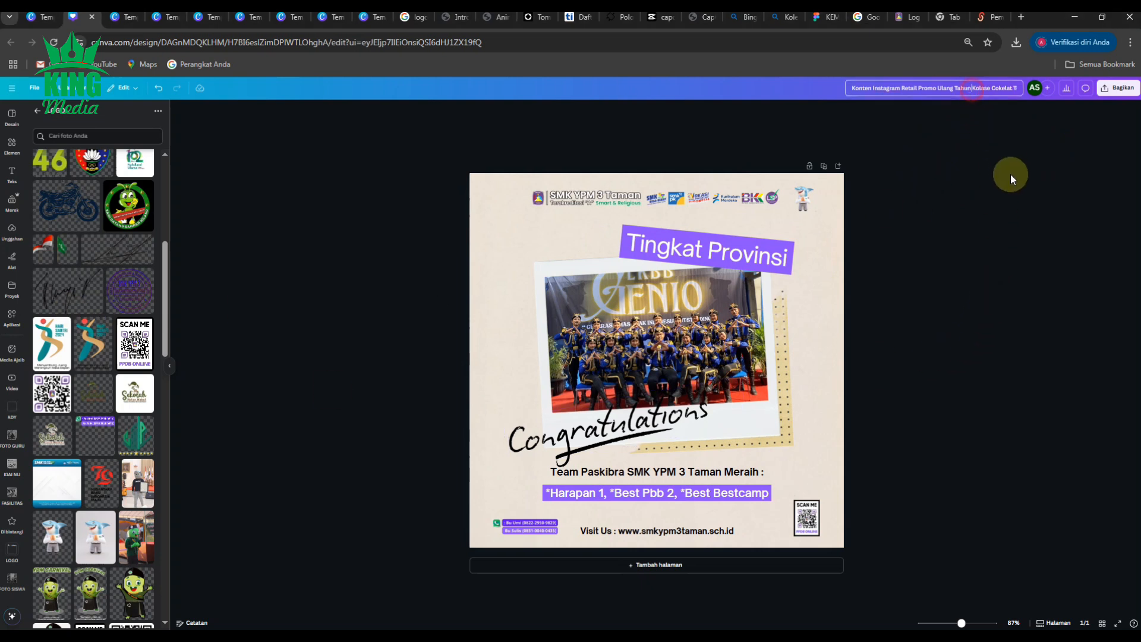
text(PASKIB JUARA)
key(Delete)
key(Delete)
key(Delete)
click(997, 248)
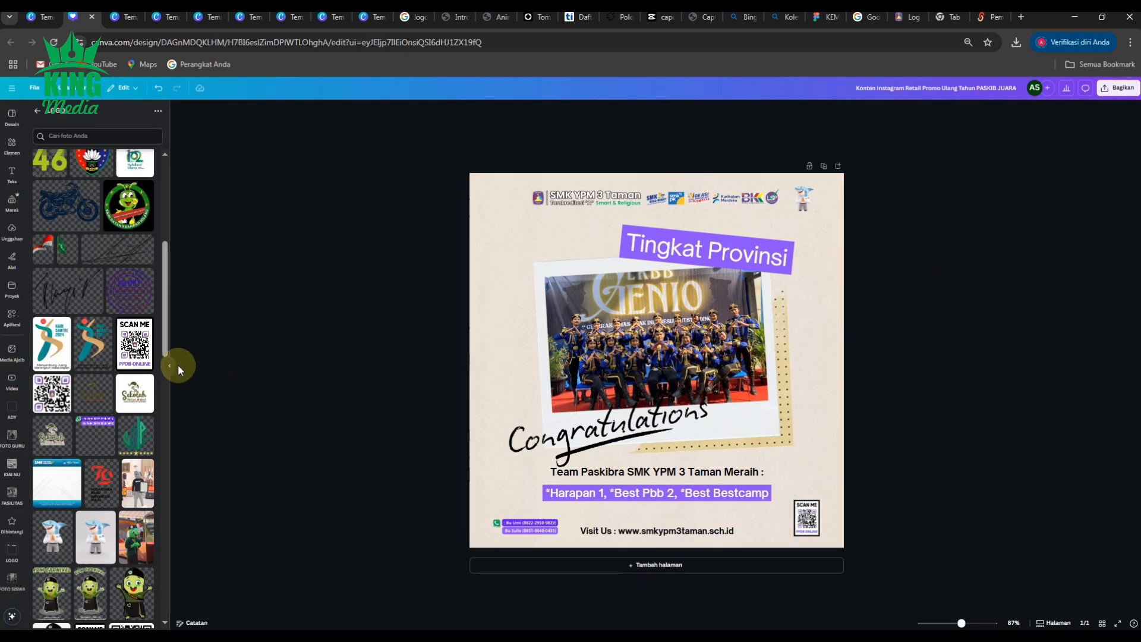
- Collapse the side panel and delete the old template wording from the design title, leaving only "PASKIB JUARA"
click(172, 365)
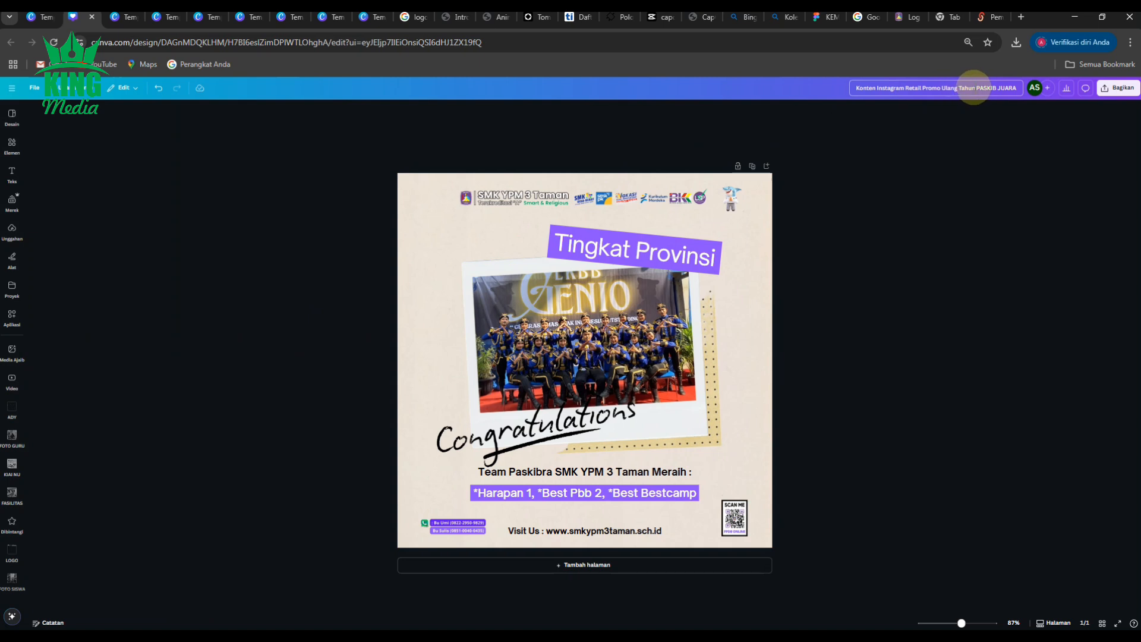
click(978, 88)
key(BackSpace)
key(BackSpace)
key(BackSpace)
key(BackSpace)
key(BackSpace)
key(BackSpace)
key(BackSpace)
key(BackSpace)
key(BackSpace)
key(BackSpace)
key(BackSpace)
key(BackSpace)
key(BackSpace)
key(BackSpace)
key(BackSpace)
key(BackSpace)
key(BackSpace)
key(BackSpace)
key(BackSpace)
key(BackSpace)
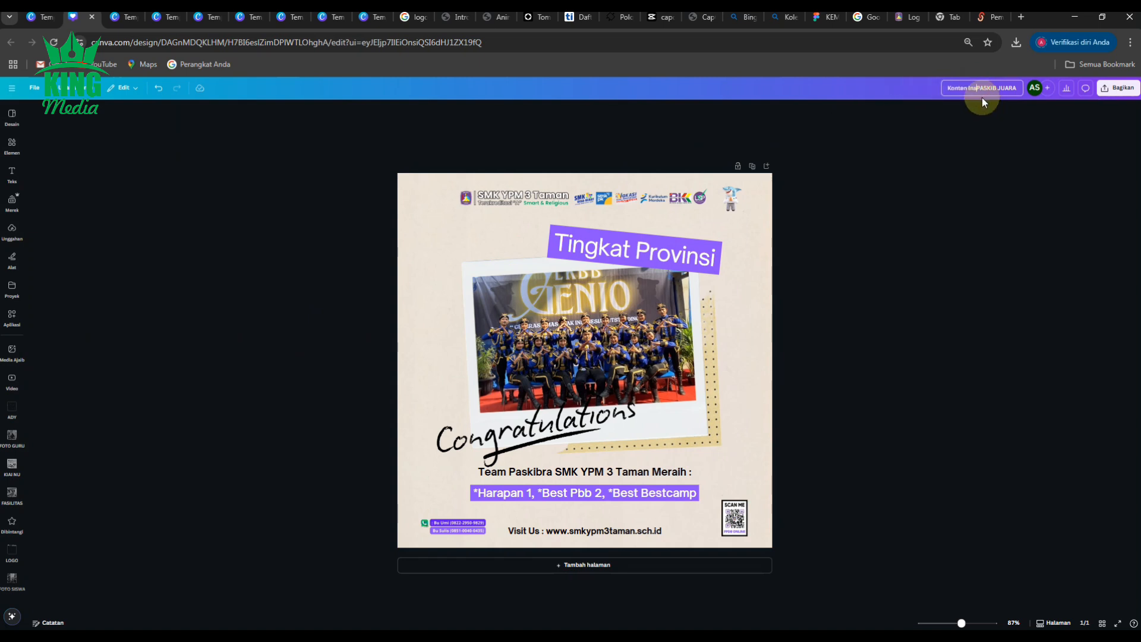
key(BackSpace)
key(BackSpace)
key(BackSpace)
key(BackSpace)
key(BackSpace)
key(BackSpace)
key(BackSpace)
key(BackSpace)
key(BackSpace)
key(BackSpace)
click(847, 446)
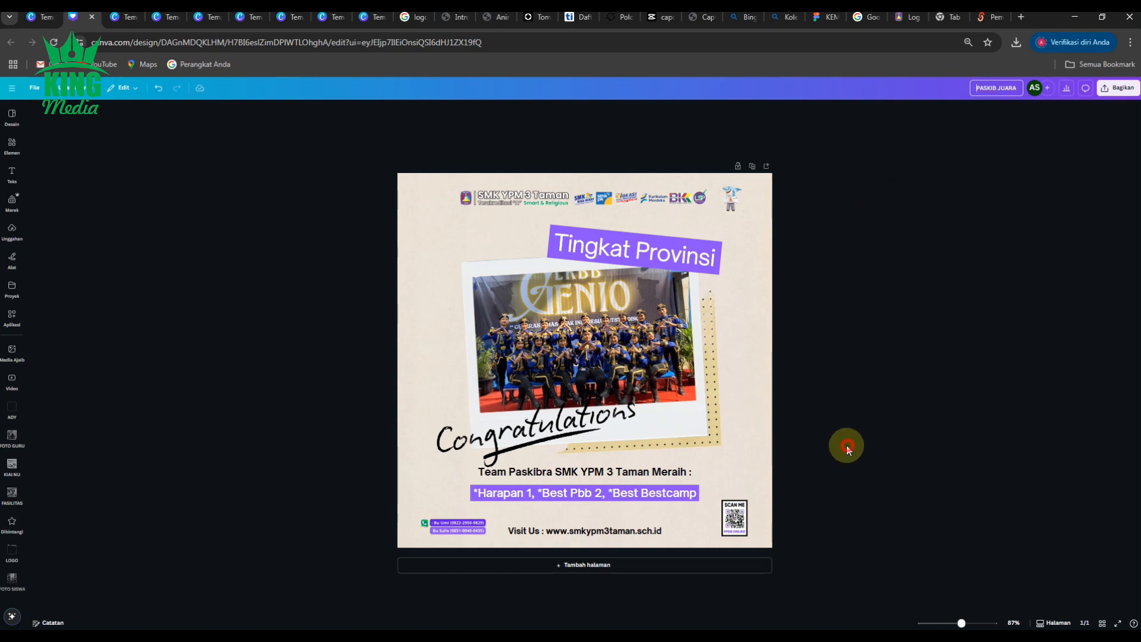
- Slightly reduce the upward tilt of the "Congratulations" text and of its black underline stroke
click(546, 417)
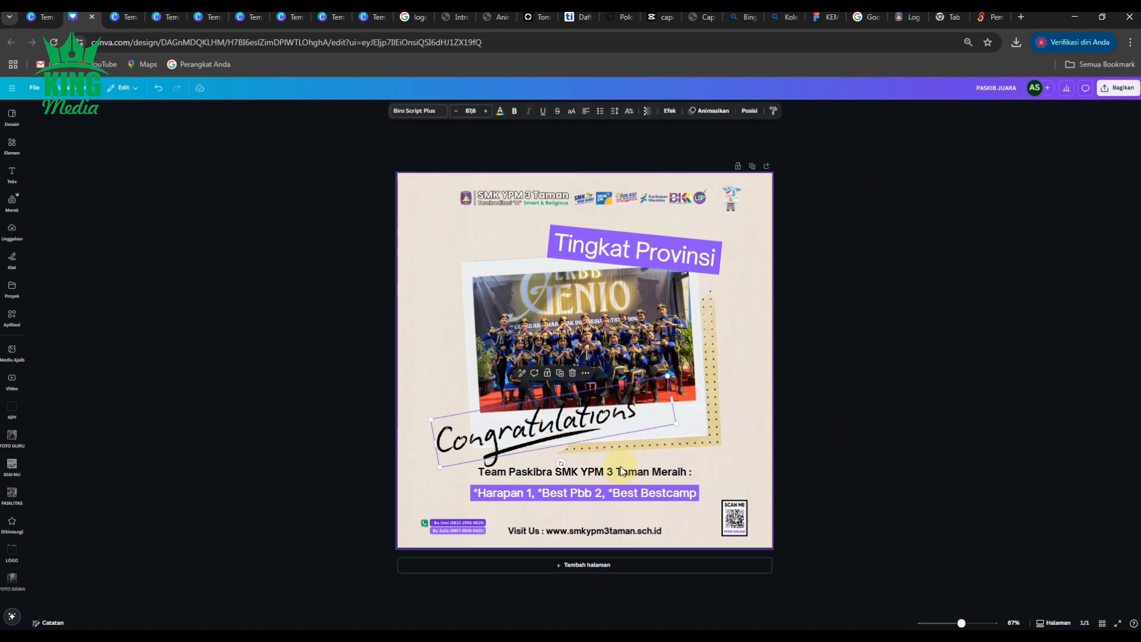
drag(562, 463, 561, 464)
click(823, 433)
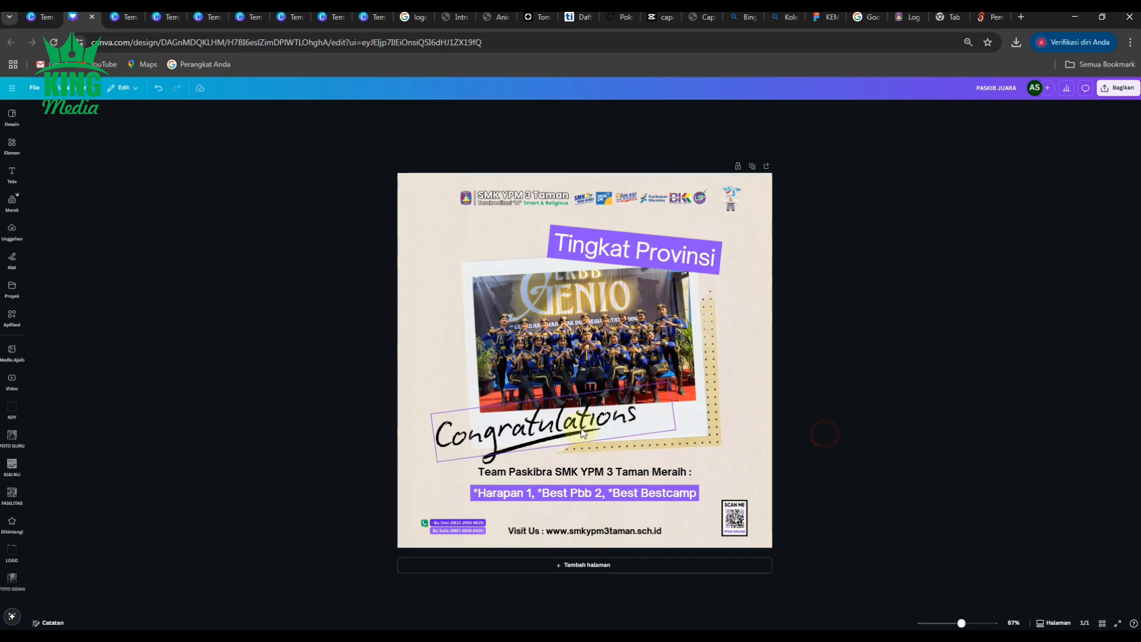
scroll(543, 430, up, 3)
click(495, 443)
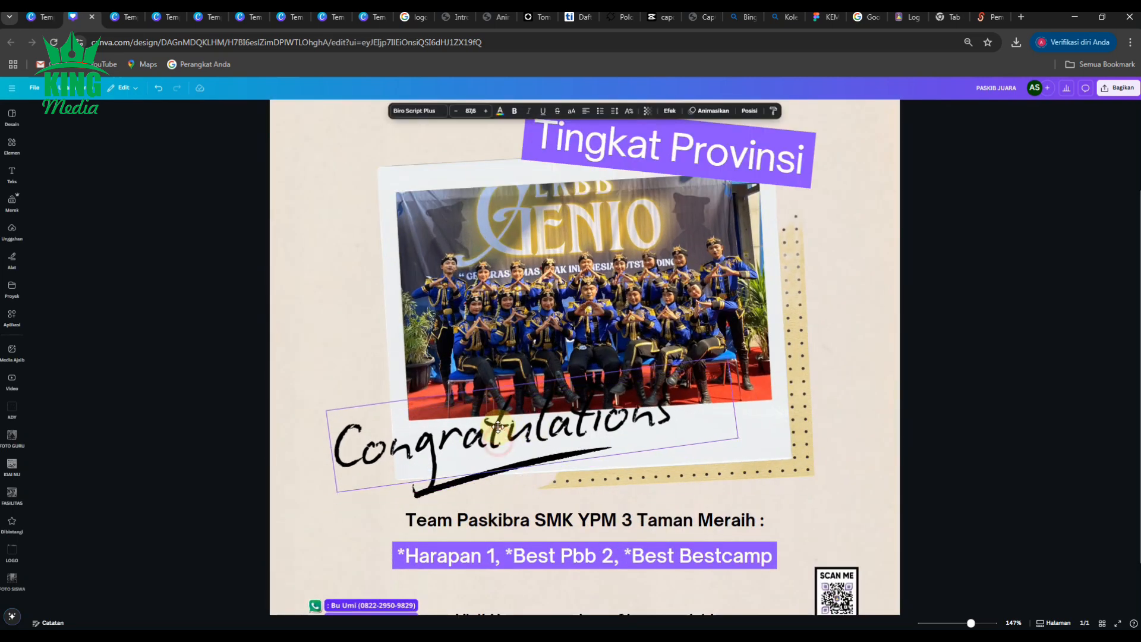
click(482, 477)
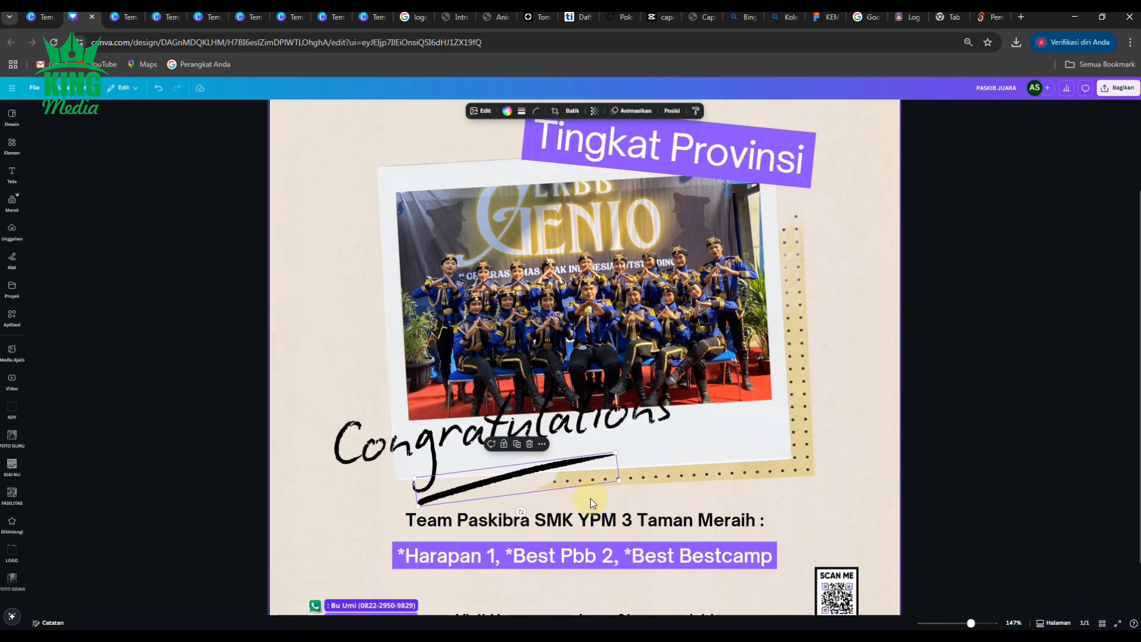
drag(521, 513, 518, 512)
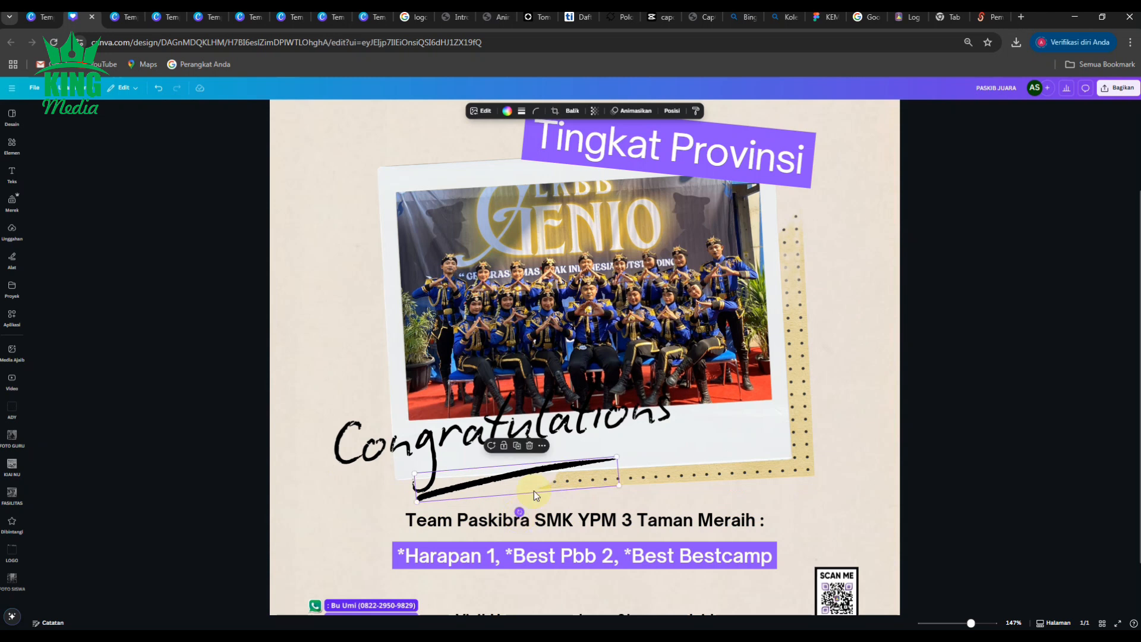
- Lower the "Congratulations" text and its underline stroke slightly together, and raise the stroke back up closer to the letters
shift+click(466, 441)
drag(468, 443, 458, 455)
click(1006, 428)
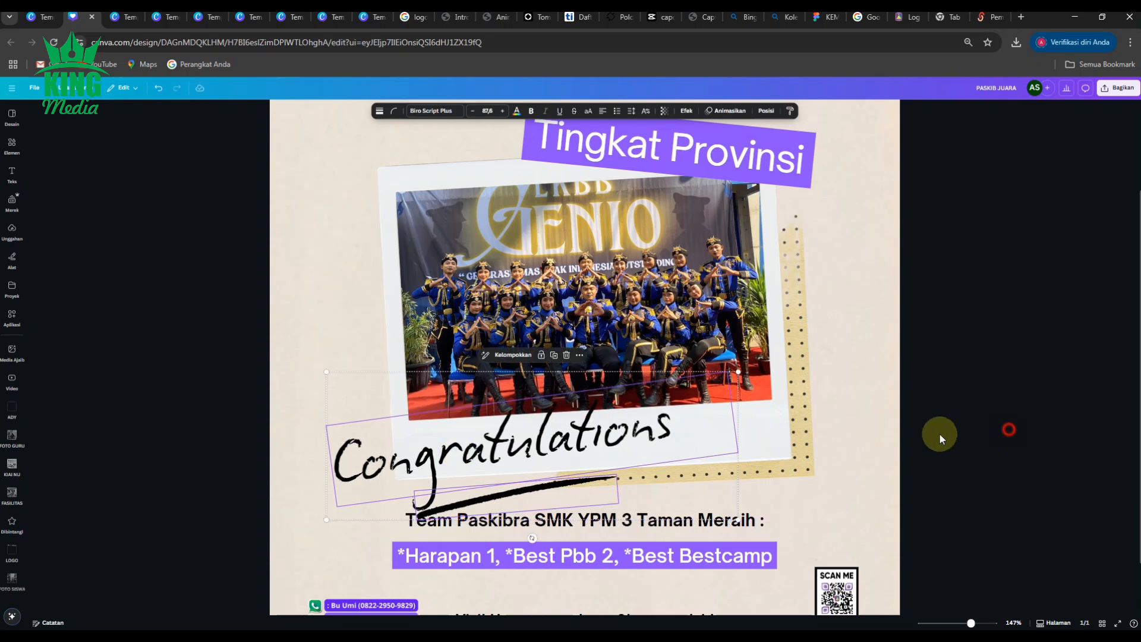
click(515, 479)
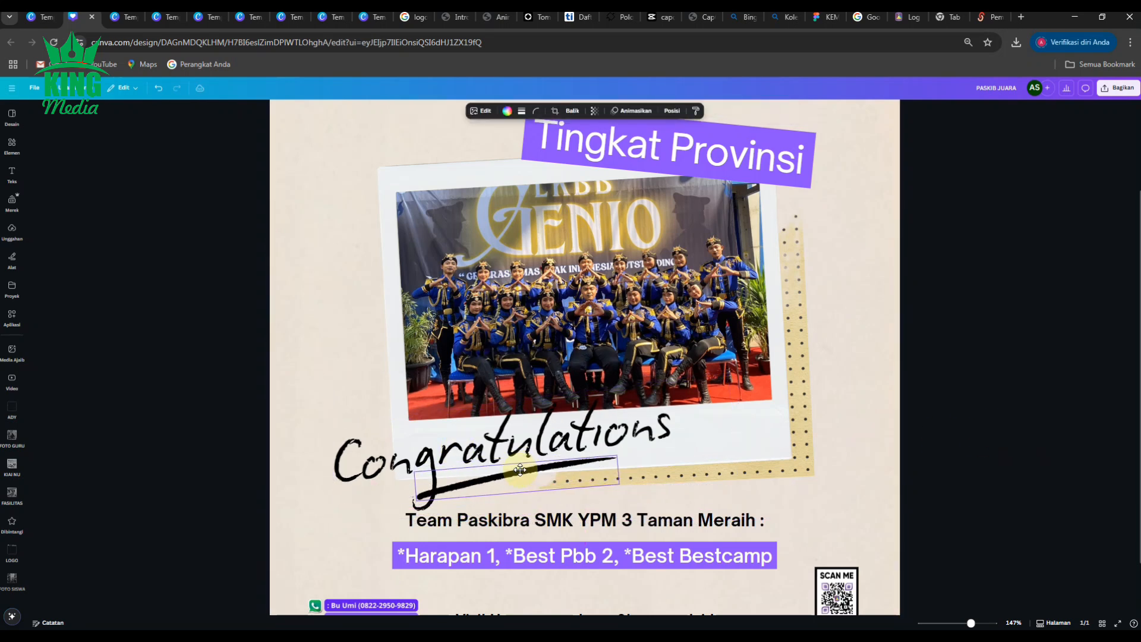
click(1040, 454)
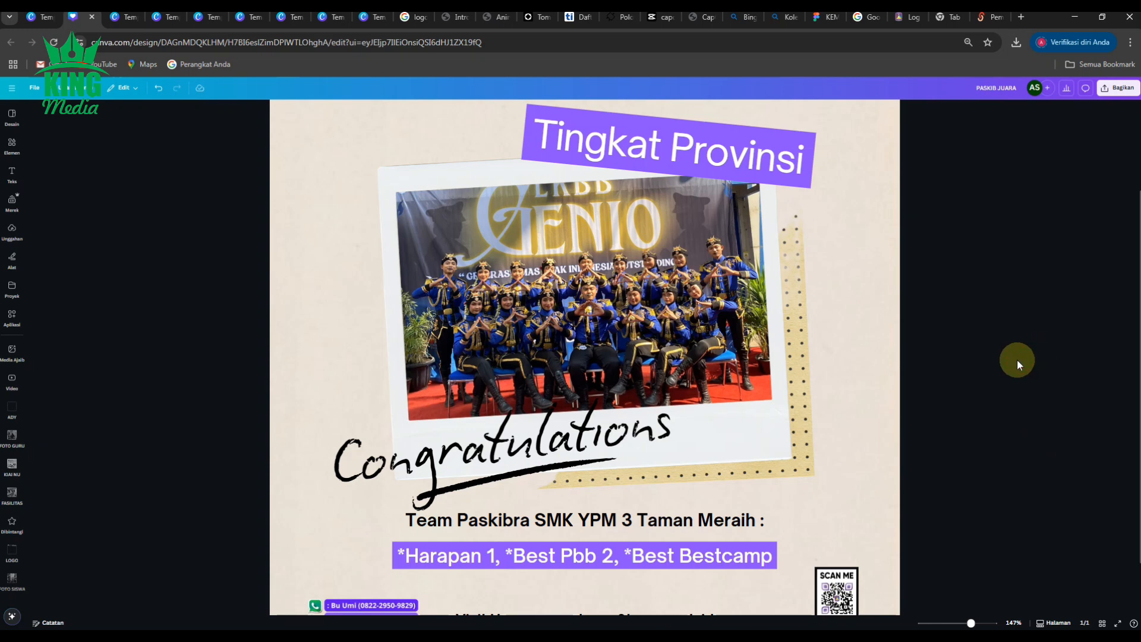
- Download the finished design as a JPG file and close the preview of the downloaded image
ctrl+scroll(1018, 359, down, 5)
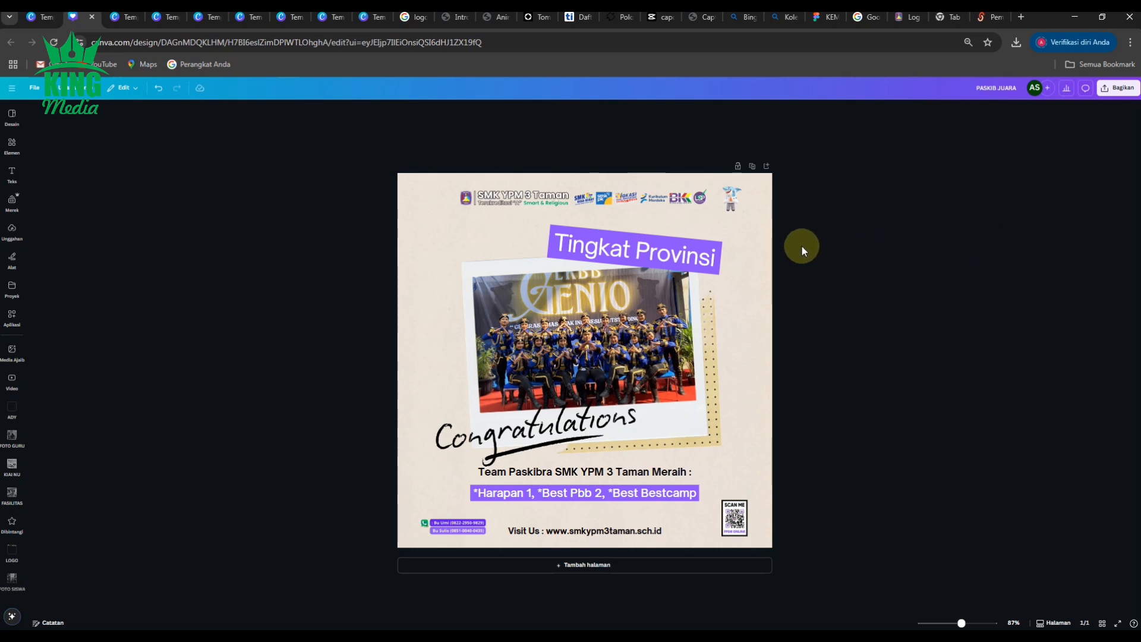
ctrl+scroll(801, 246, up, 2)
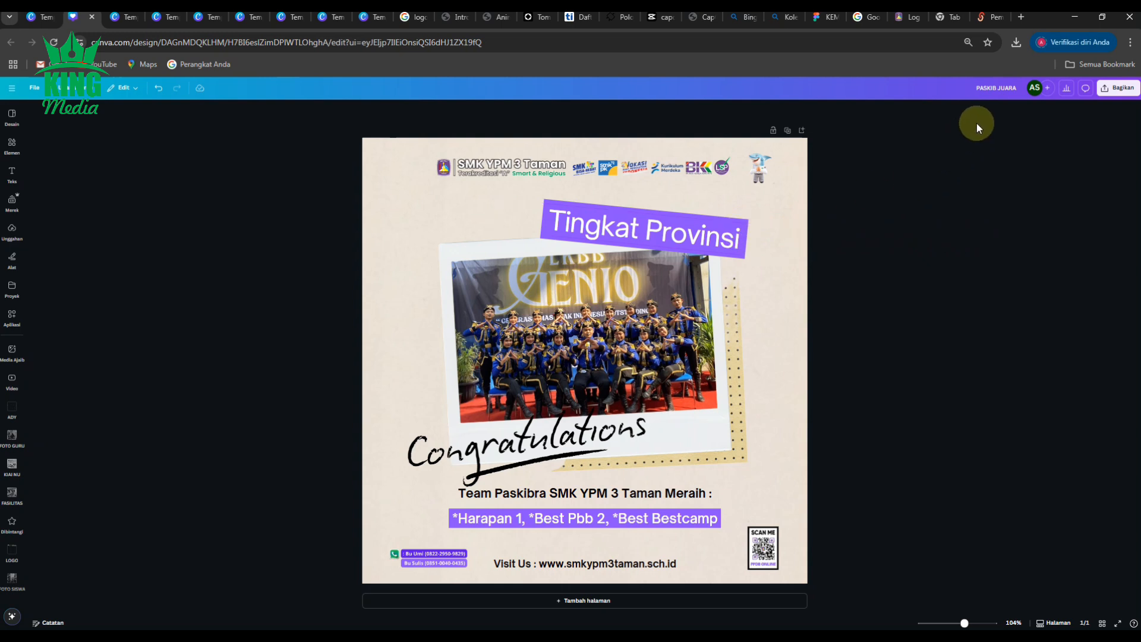
click(1119, 94)
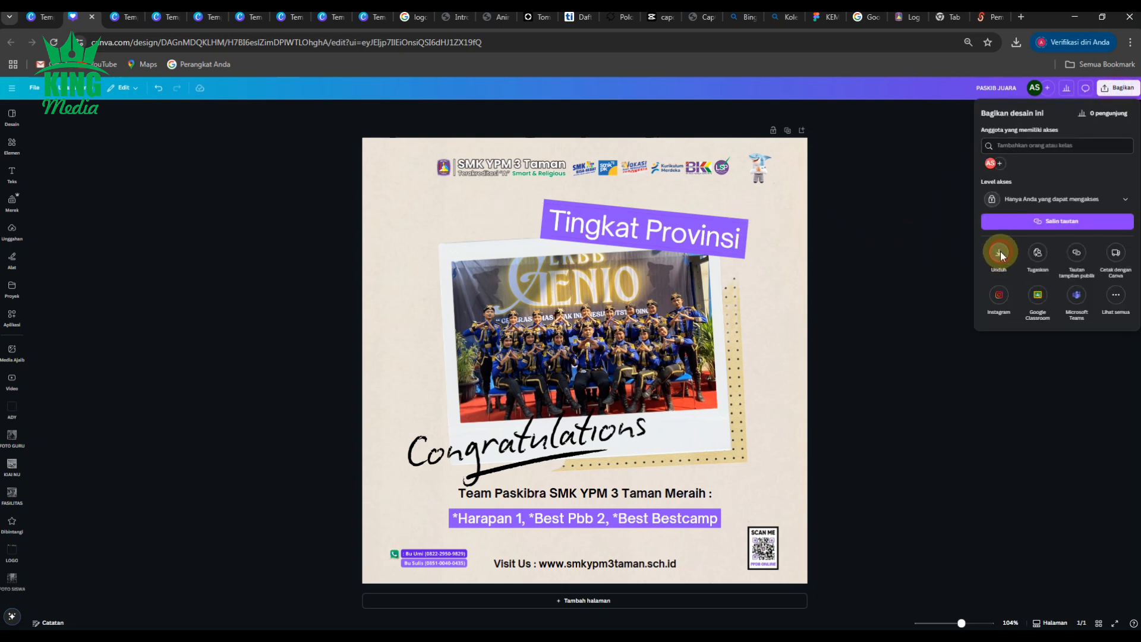
click(992, 254)
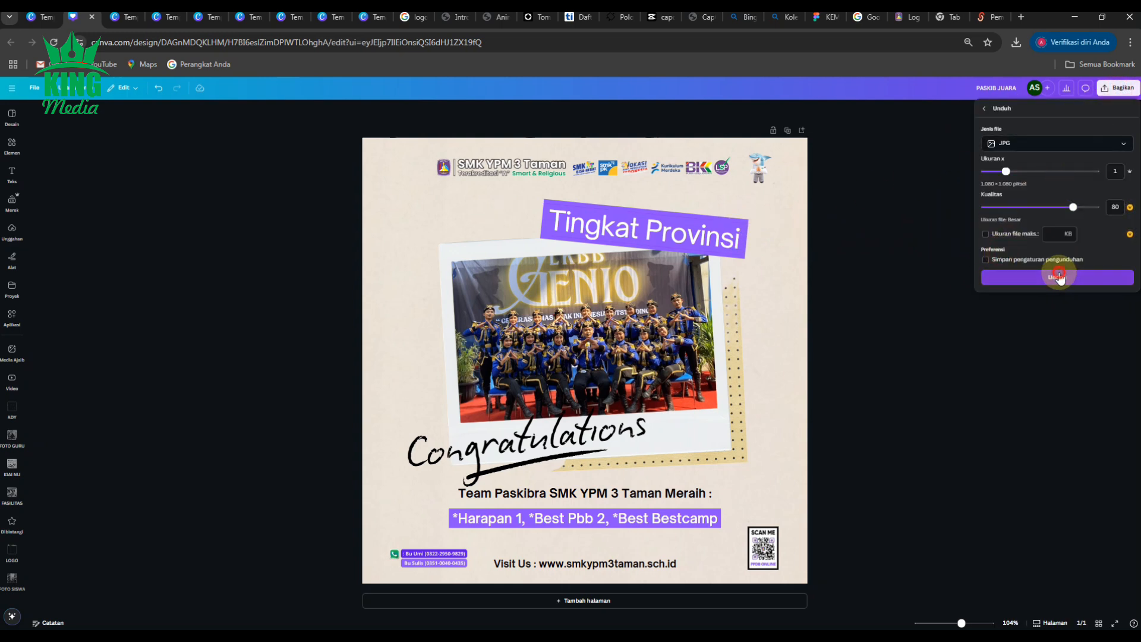
click(1058, 276)
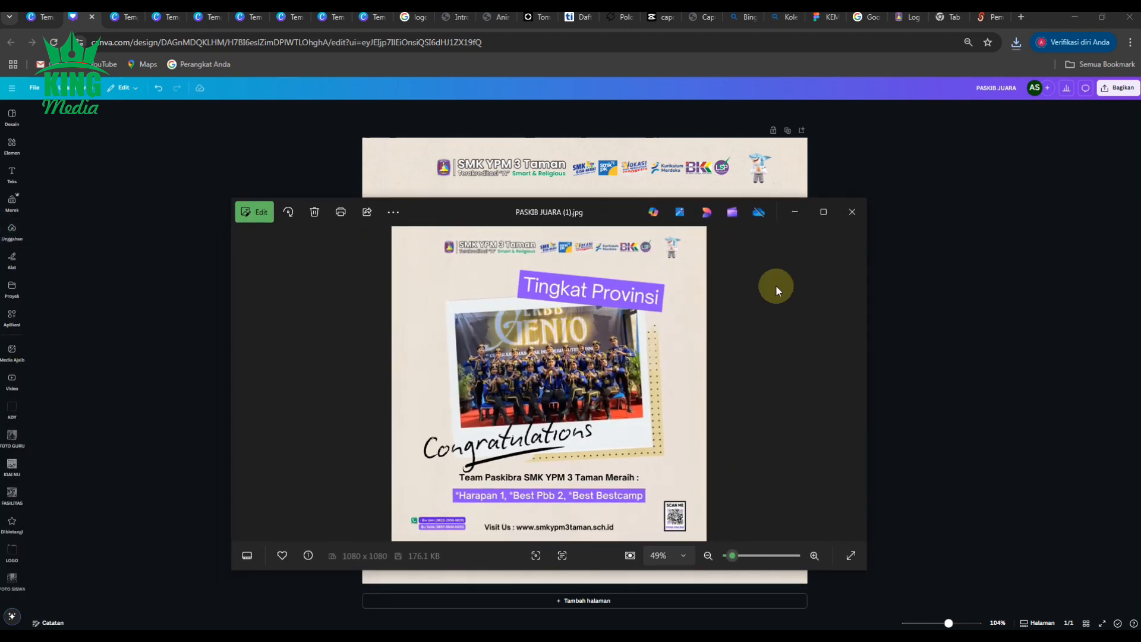
click(854, 210)
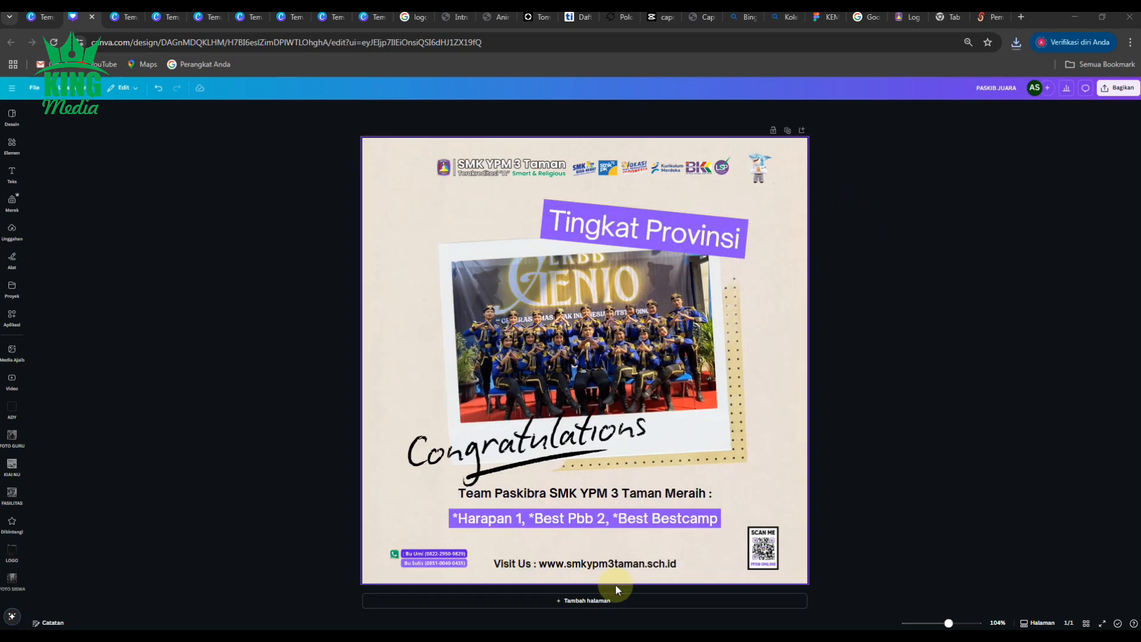